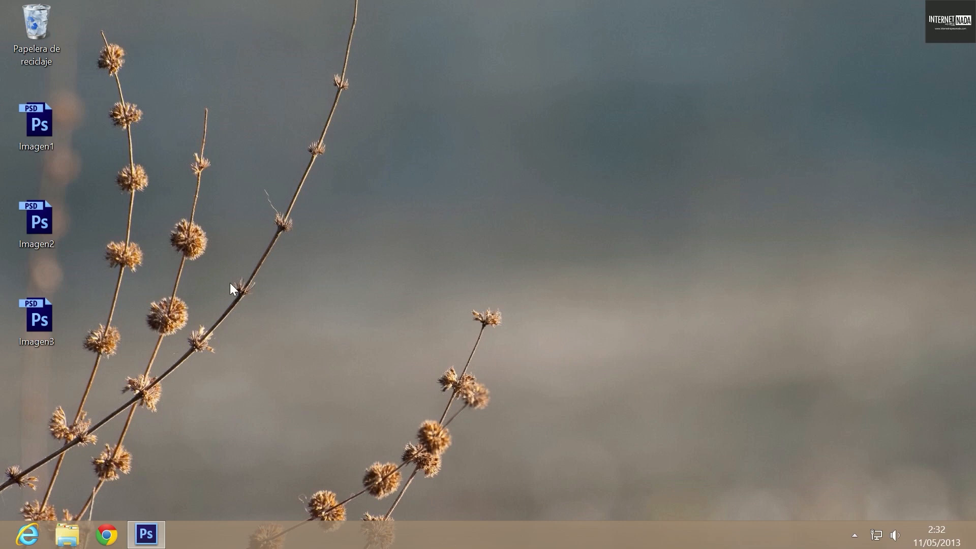
Switch to Photoshop and review the open images Imagen2 and Imagen3, returning to the mug in Imagen1.
left_click(146, 534)
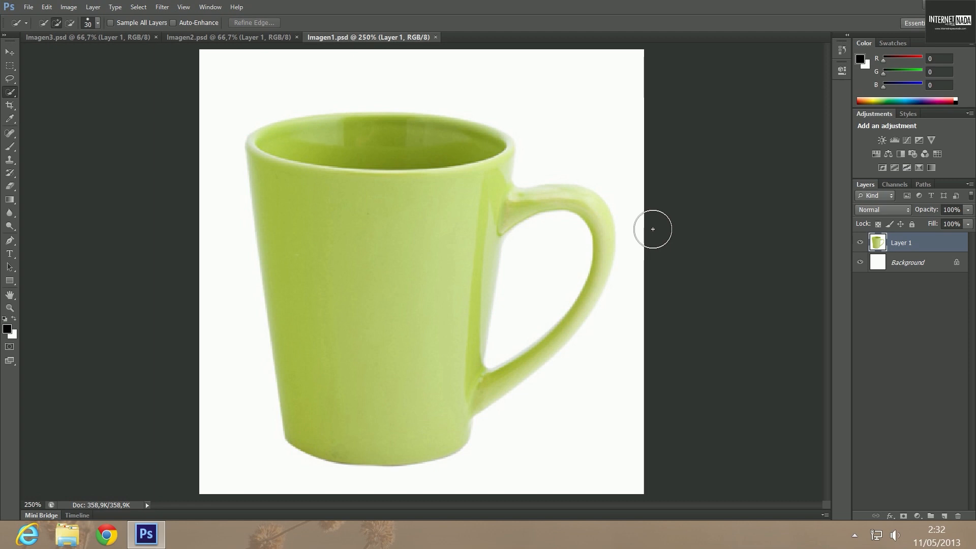
left_click(253, 43)
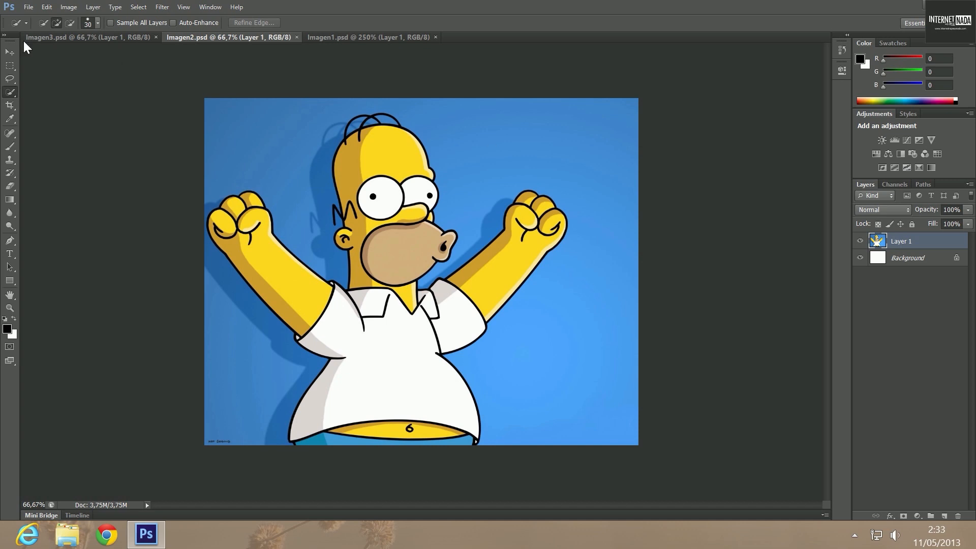
left_click(108, 36)
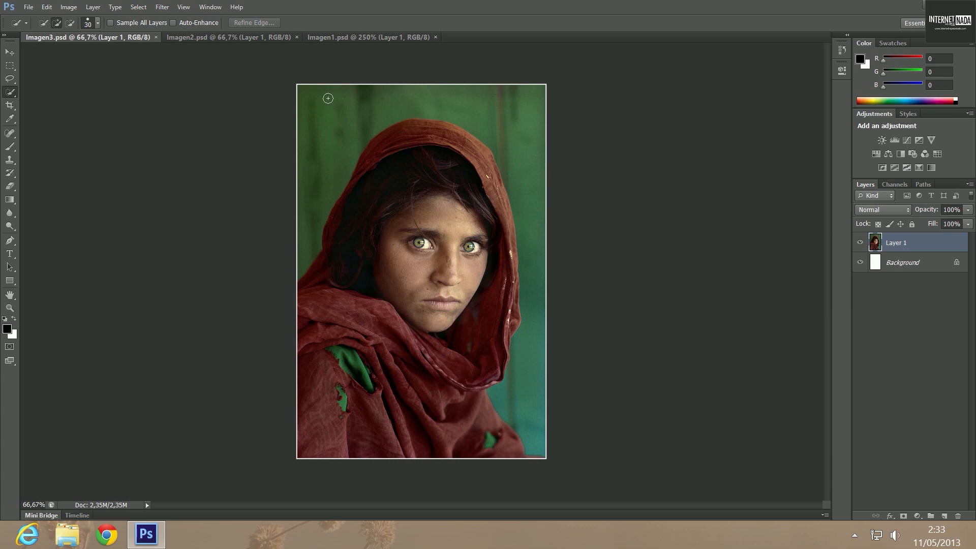
left_click(386, 36)
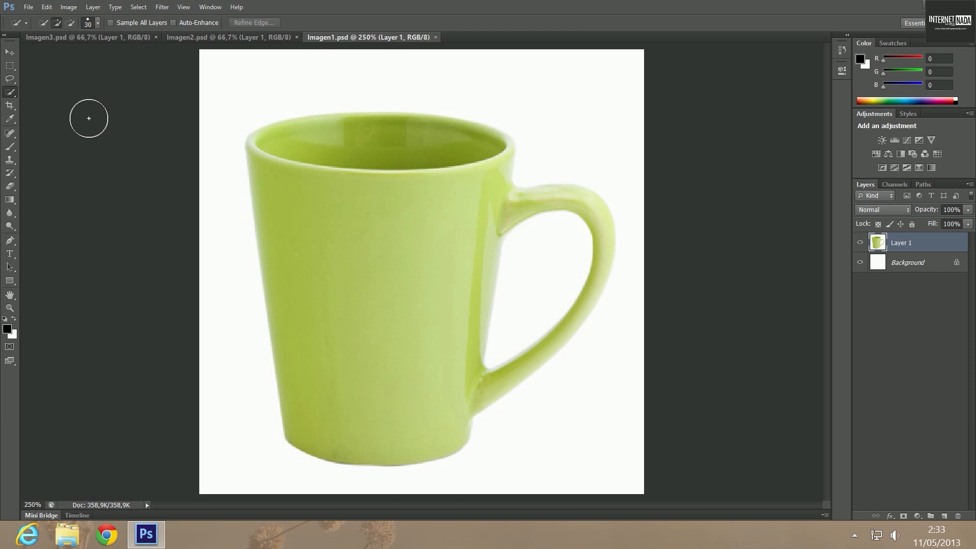
Activate the Magic Wand tool and delete the Background layer of Imagen1.
left_click(9, 93)
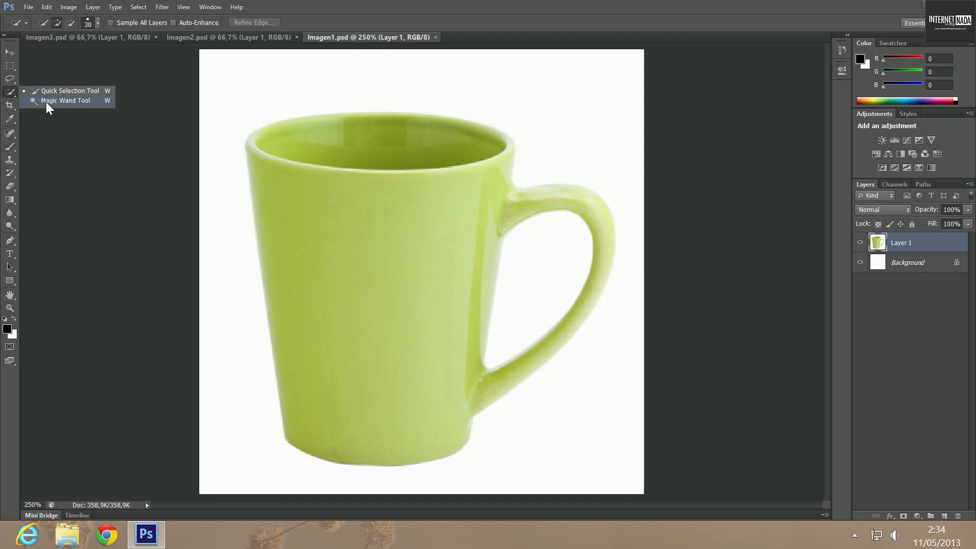
left_click(84, 99)
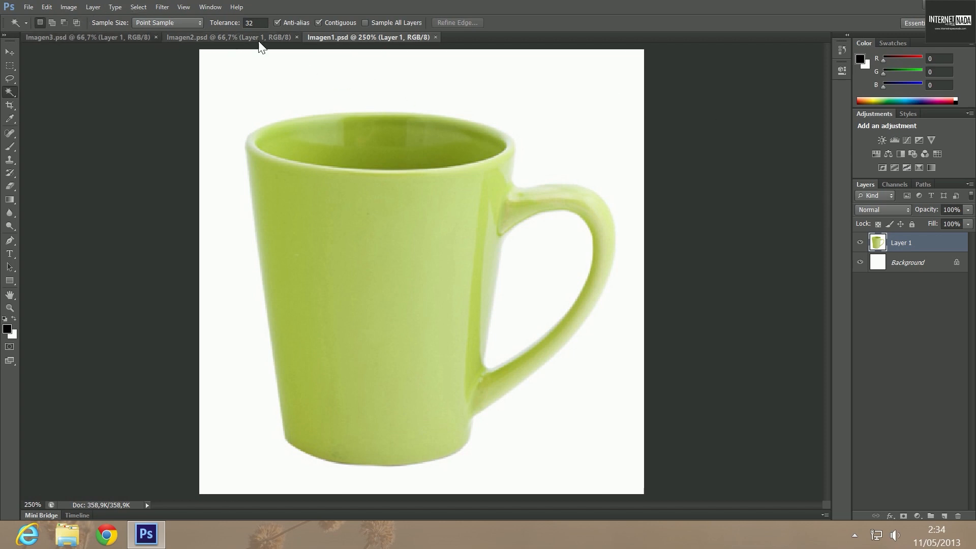
left_click(929, 265)
right_click(924, 262)
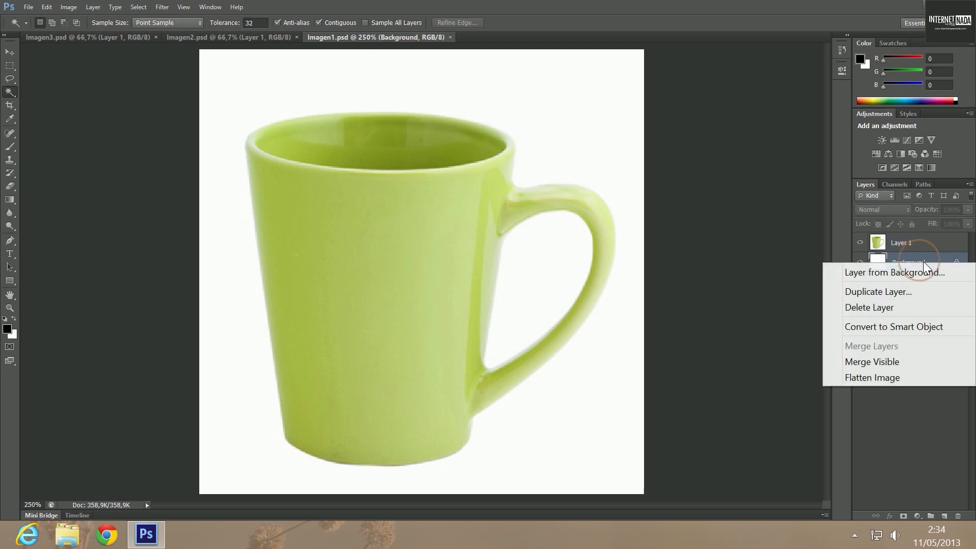
left_click(888, 308)
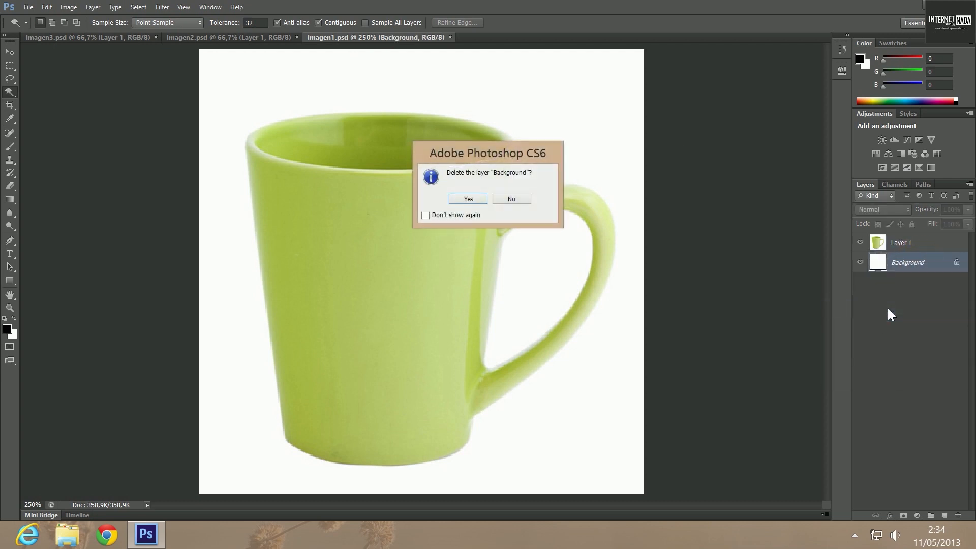
left_click(468, 200)
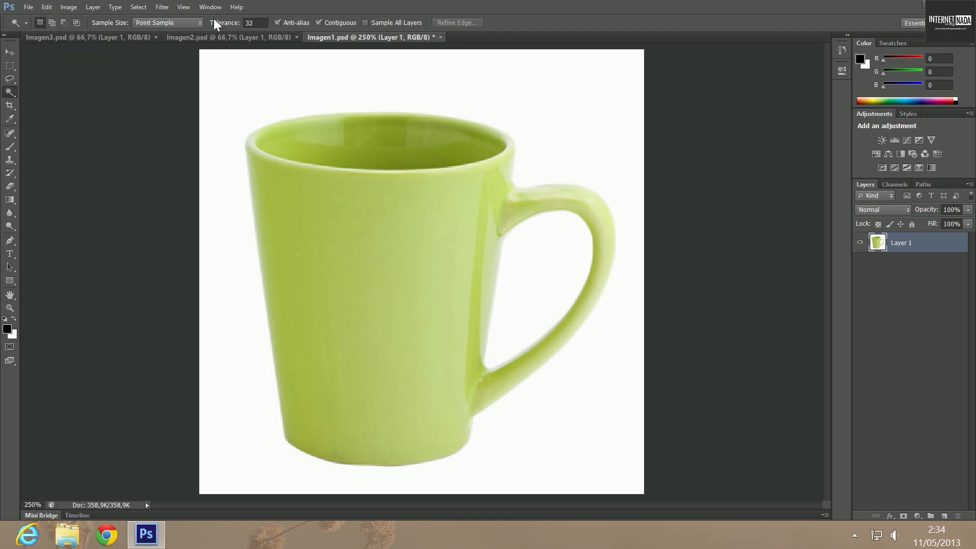
Set the Magic Wand tolerance to 5 and sample the green front of the mug.
left_click(252, 22)
type("5")
left_click(379, 195)
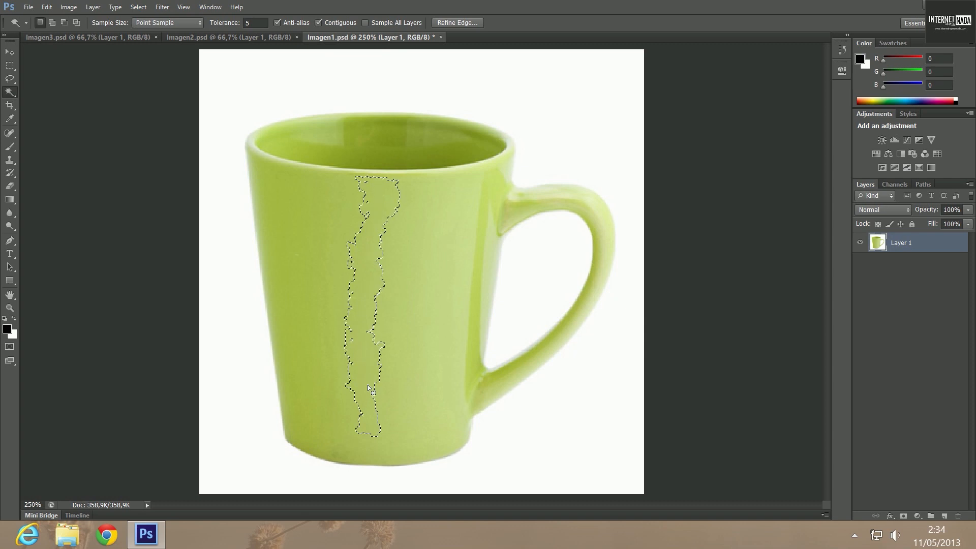
Select the mug's green front with the Magic Wand tolerance at 30, and clear the selection.
left_click(254, 23)
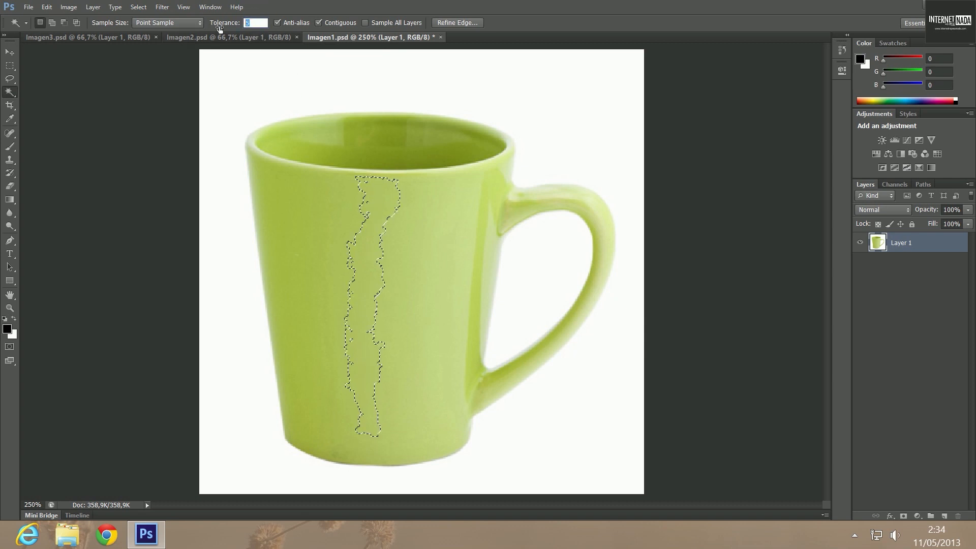
type("30")
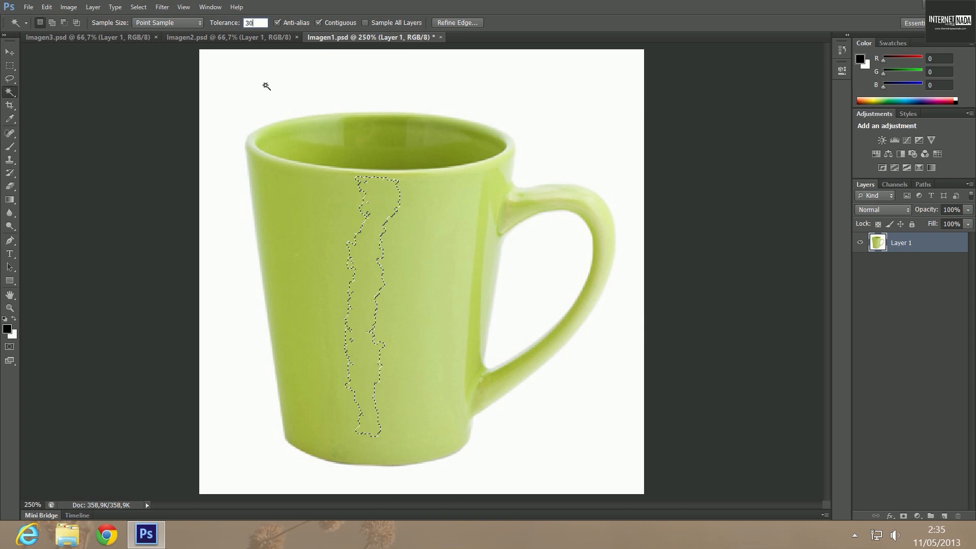
left_click(351, 183)
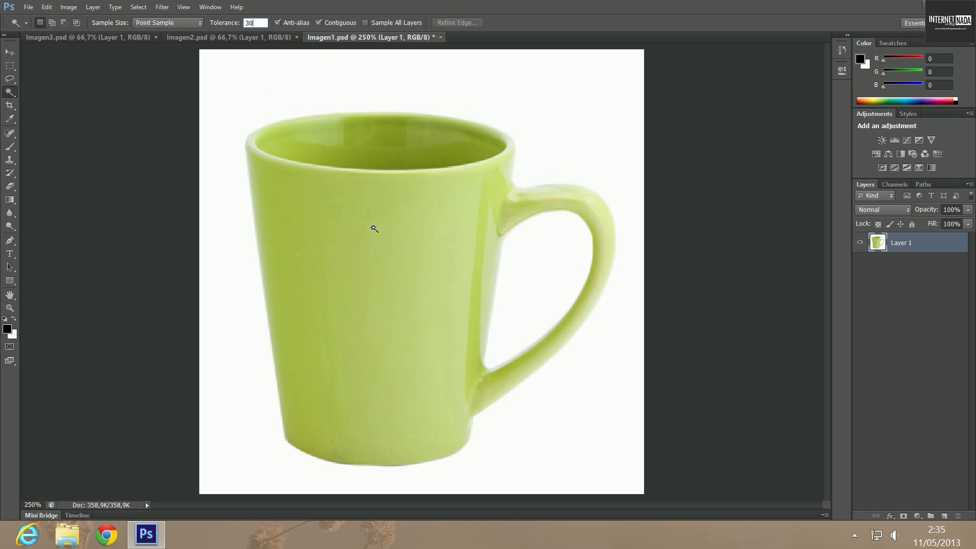
left_click(374, 219)
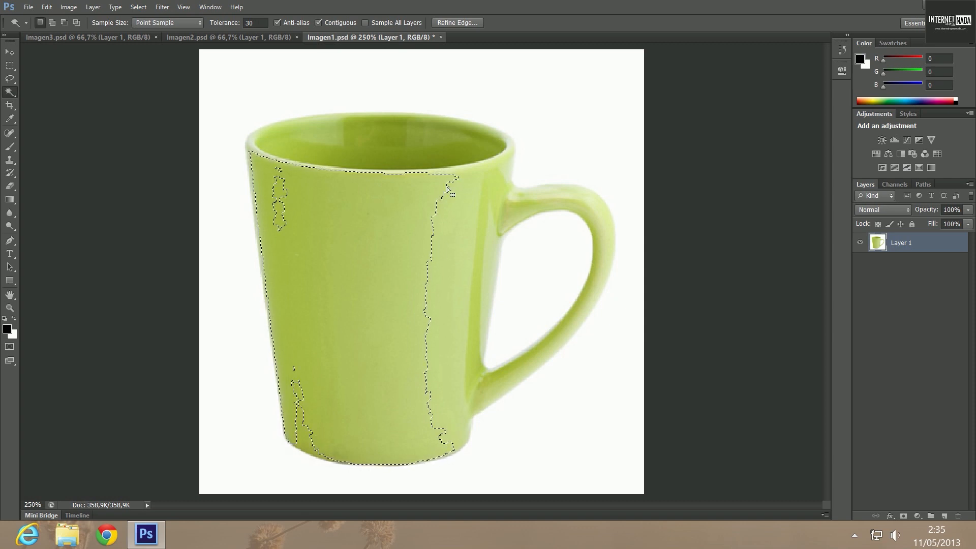
left_click(255, 23)
double_click(249, 23)
key("ctrl+d")
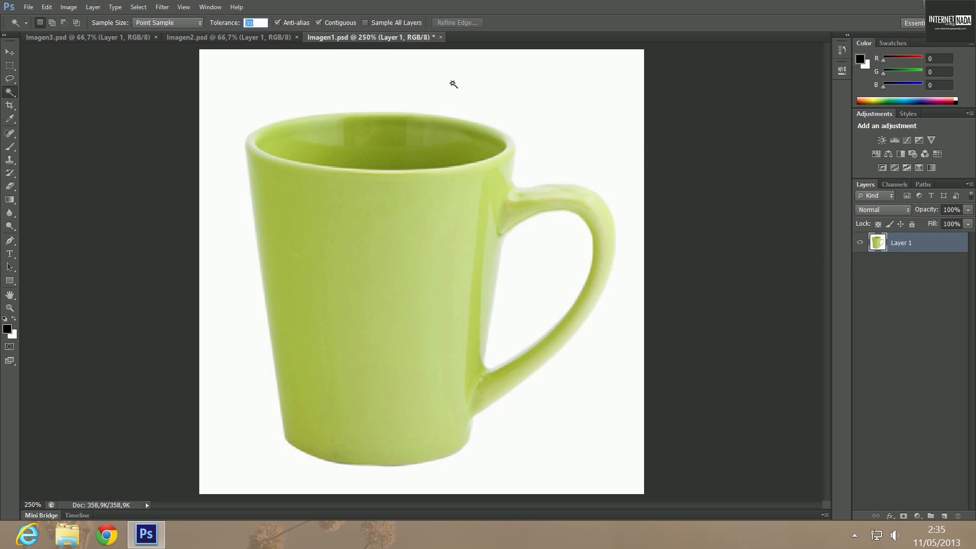
Select the white background around the mug with the Magic Wand tolerance set to 4.
type("30")
key("Return")
type("4")
left_click(236, 72)
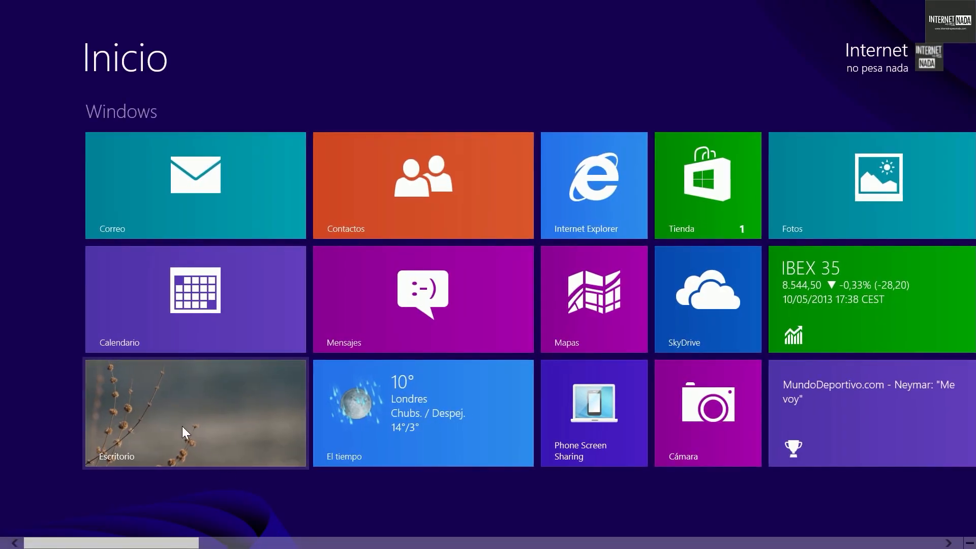
left_click(182, 426)
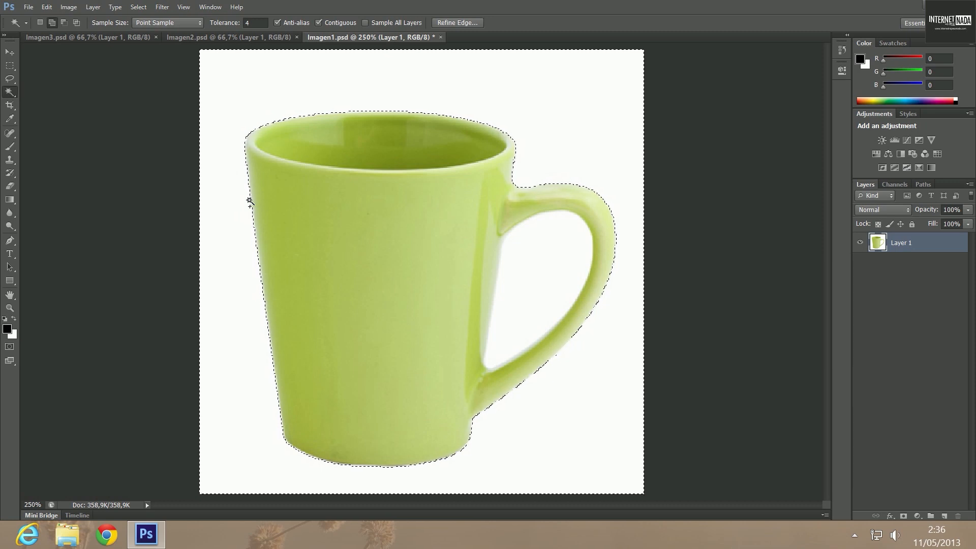
Examine the selection edge around the mug at 500% zoom and return the view to 250%.
left_click(33, 505)
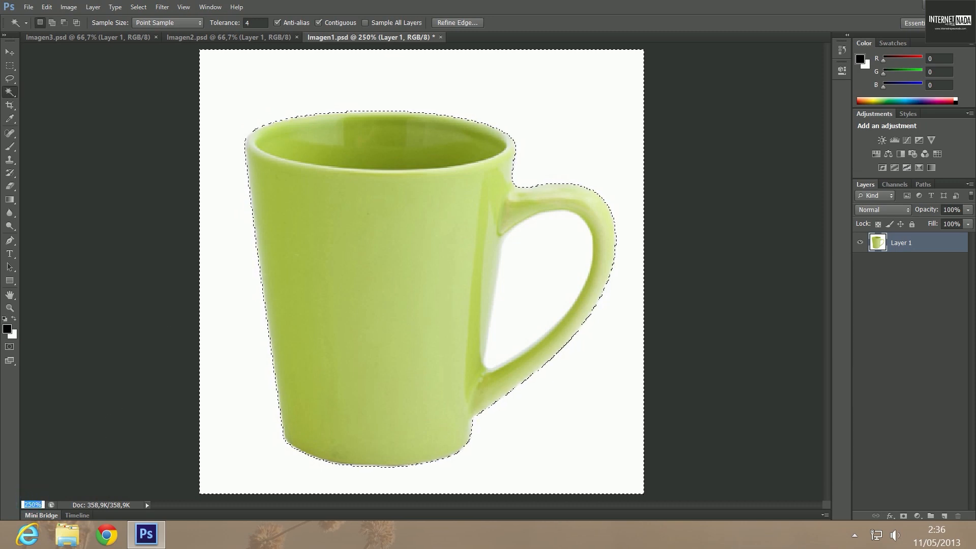
type("550")
key("BackSpace")
key("BackSpace")
type("00")
key("Return")
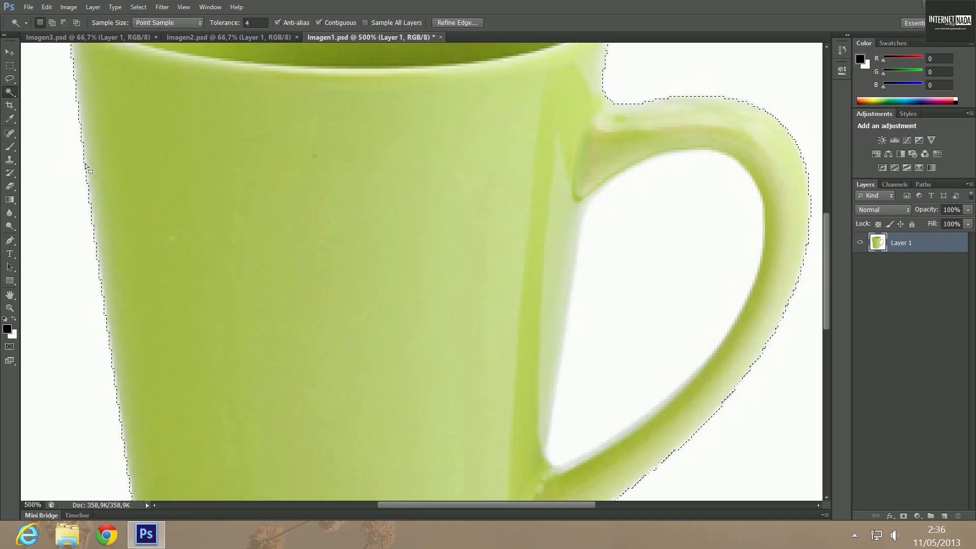
key("shift")
scroll(127, 286, "up", 5)
scroll(133, 329, "down", 10)
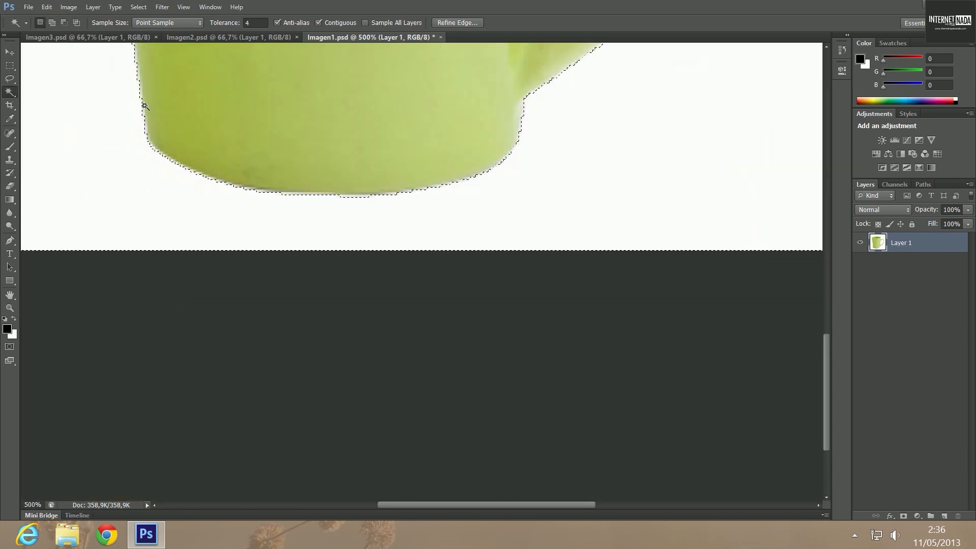
left_click(33, 504)
type("250")
key("Return")
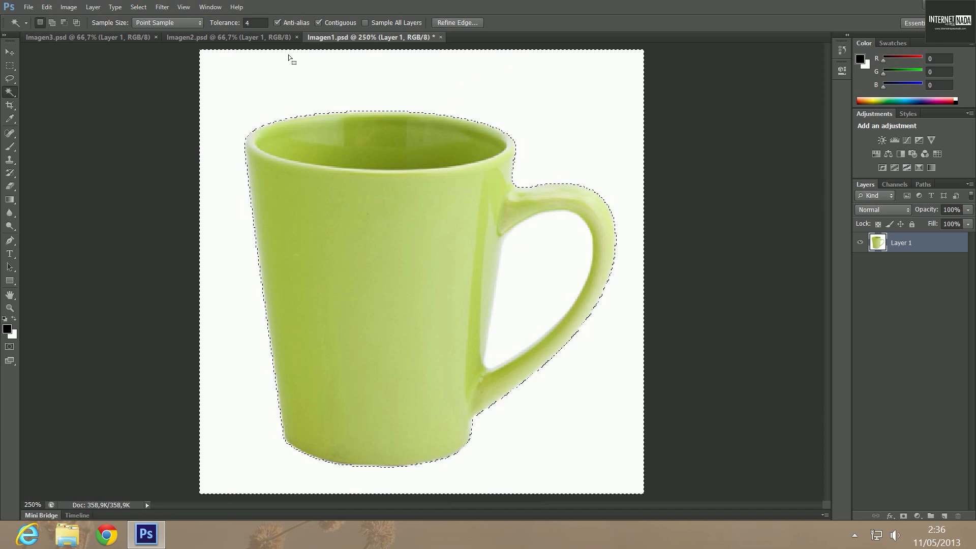
Clear the selection and reselect the white background with the tolerance set to 12.
key("ctrl+d")
left_click(254, 22)
key("BackSpace")
type("12")
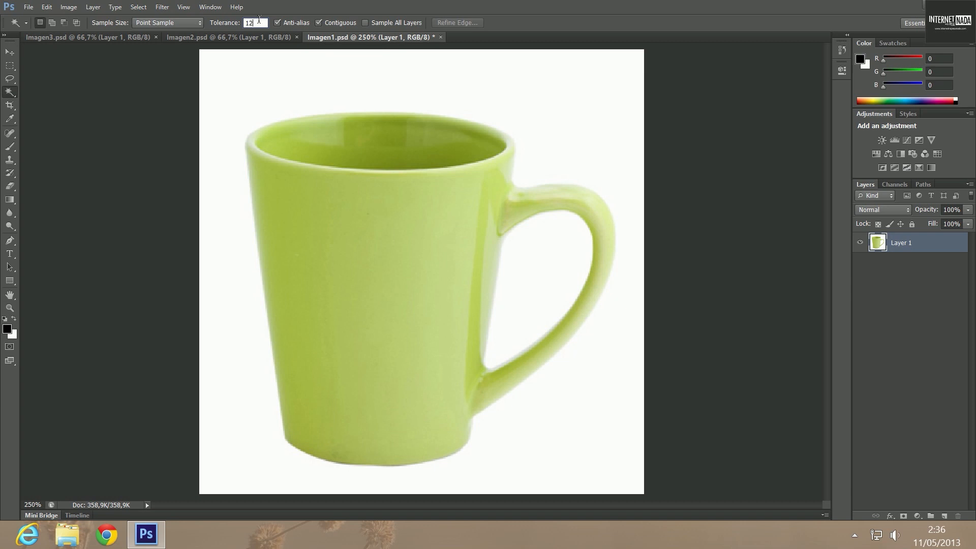
left_click(291, 69)
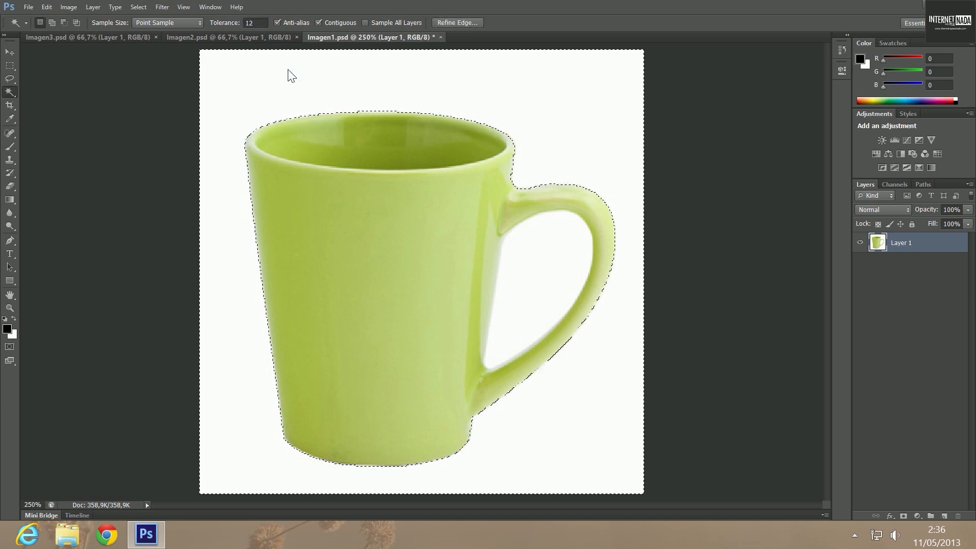
Deselect and sample the white background again with a tolerance of 20.
key("ctrl+d")
left_click(249, 22)
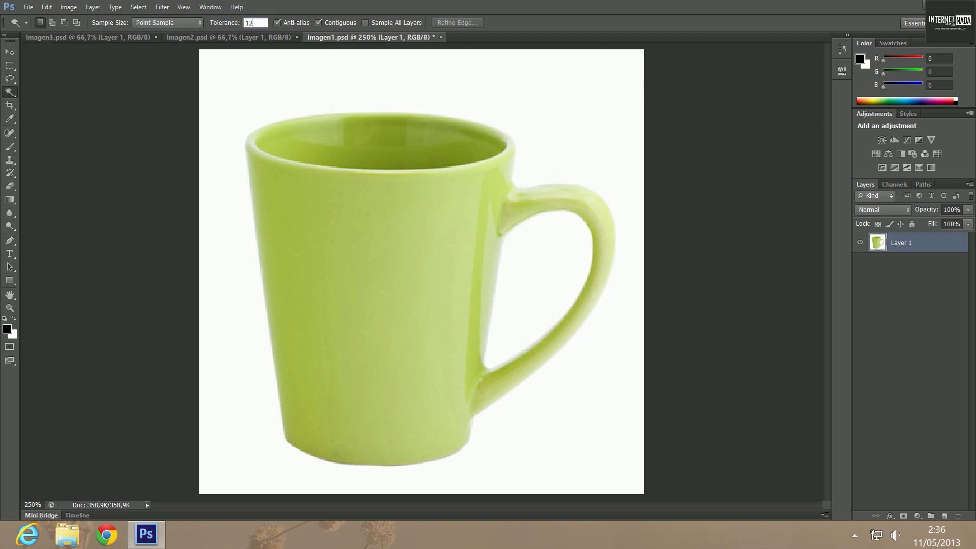
type("20")
left_click(240, 100)
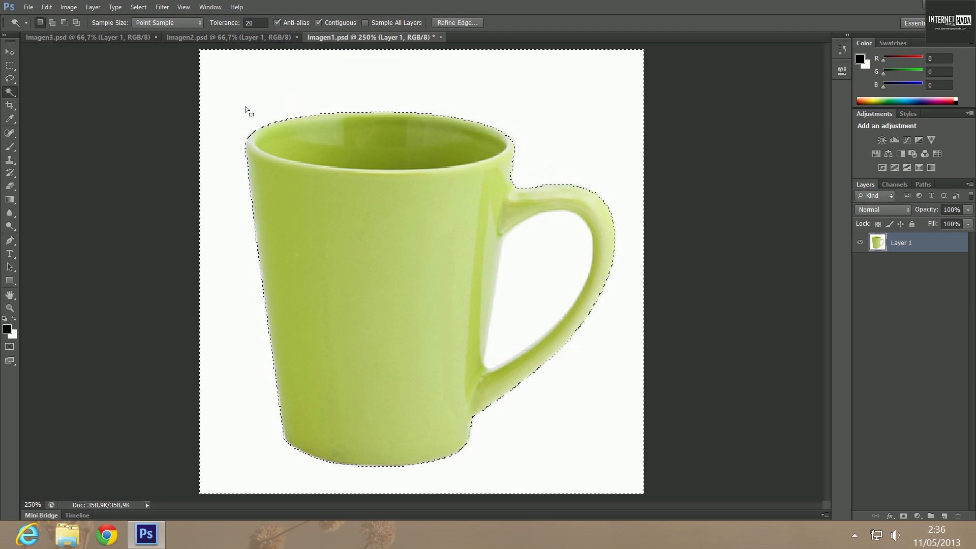
Replace the selection with one of the white background made at tolerance 35.
key("ctrl+d")
left_click(256, 23)
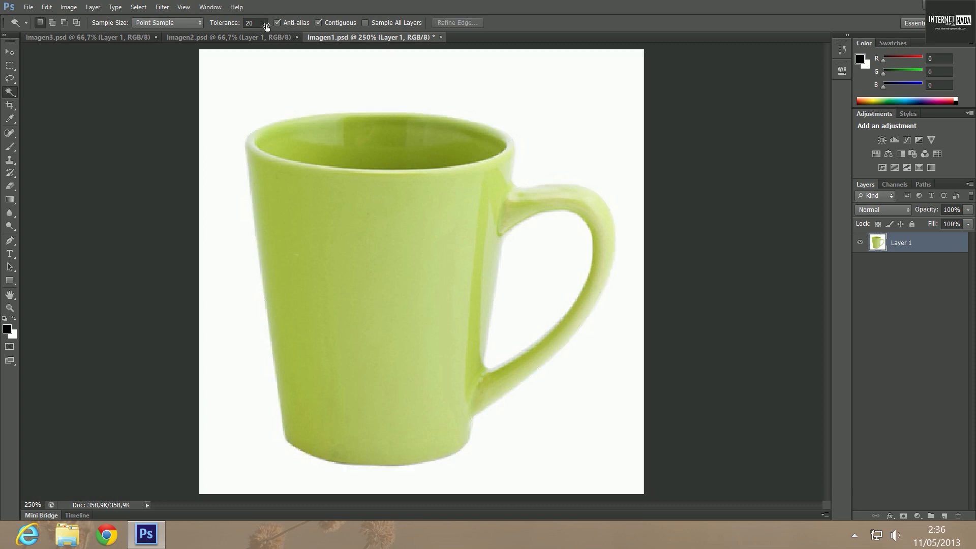
key("BackSpace")
key("BackSpace")
type("35")
left_click(247, 86)
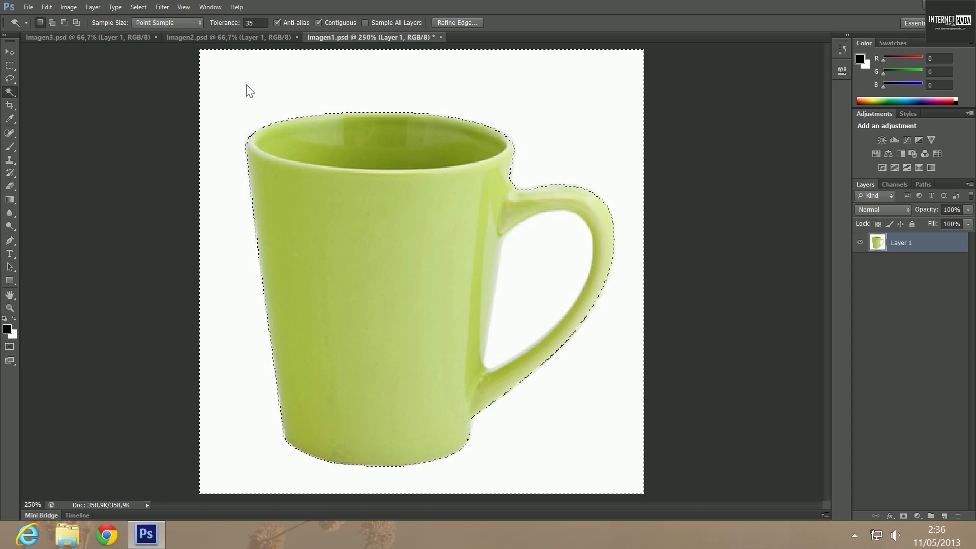
Clear the selection, set the tolerance to 25 and select the white background around the mug.
left_click(221, 26)
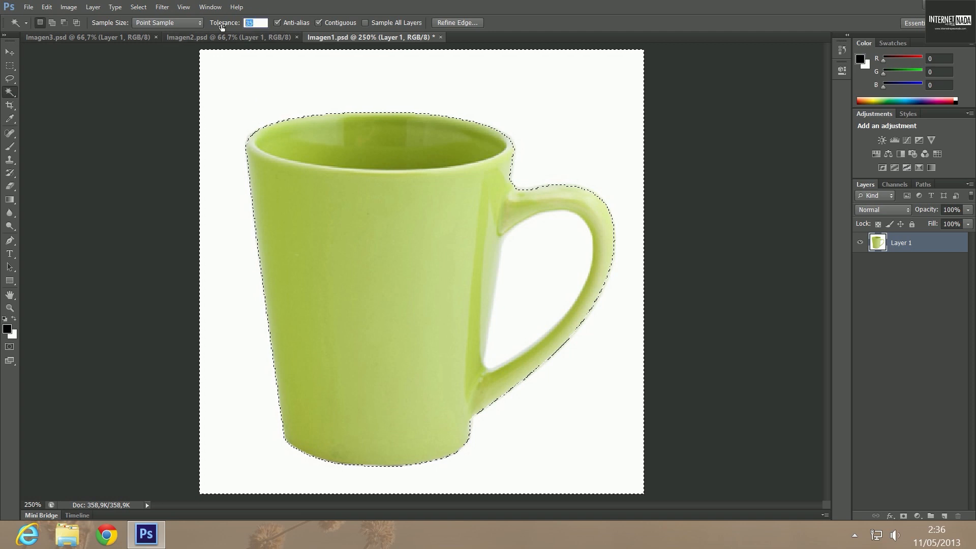
key("ctrl+d")
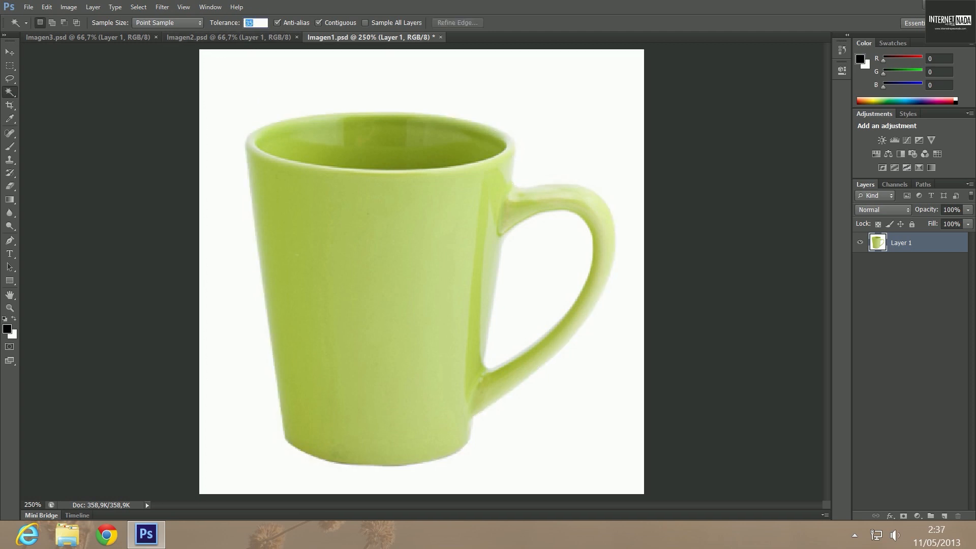
type("25")
left_click(273, 96)
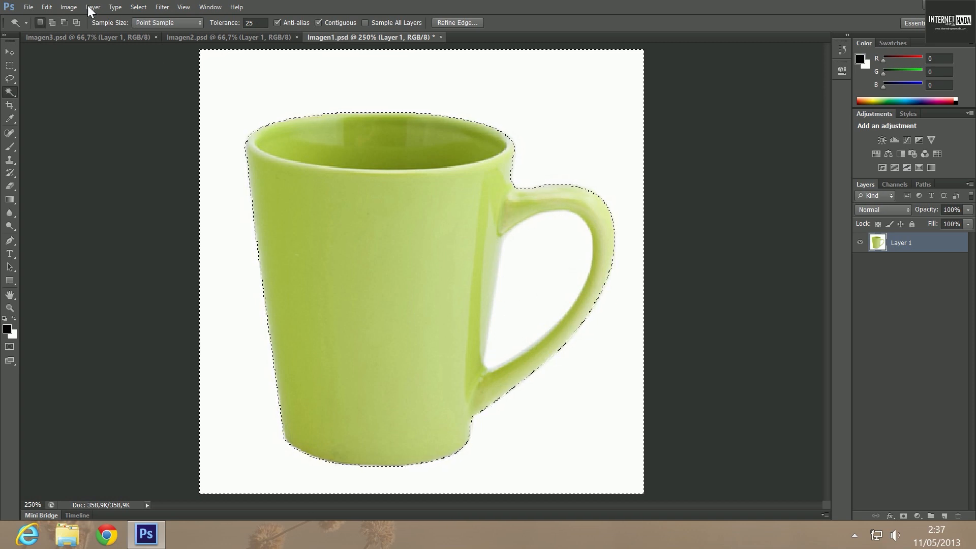
Add the white area inside the handle to the selection, delete the selected white pixels and deselect.
left_click(52, 22)
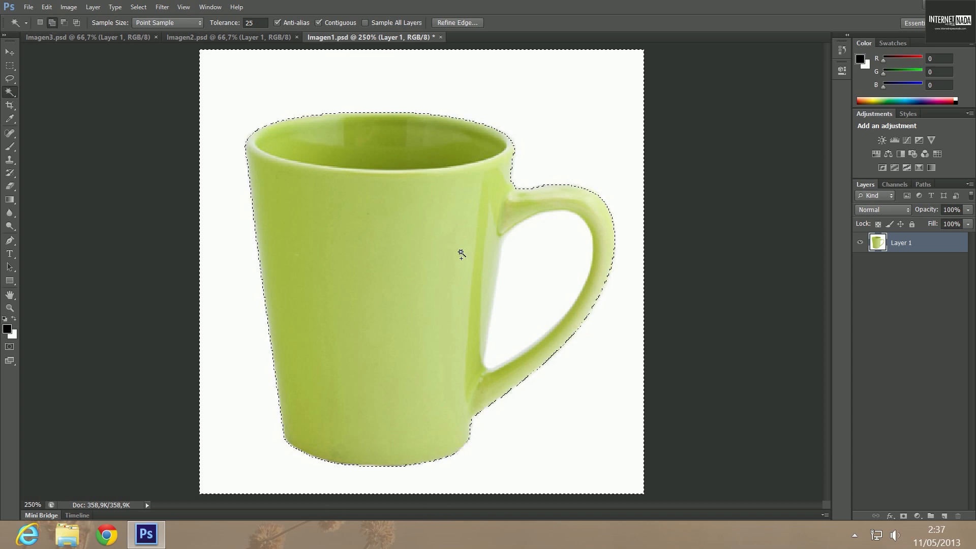
left_click(52, 23)
key("Delete")
key("ctrl+d")
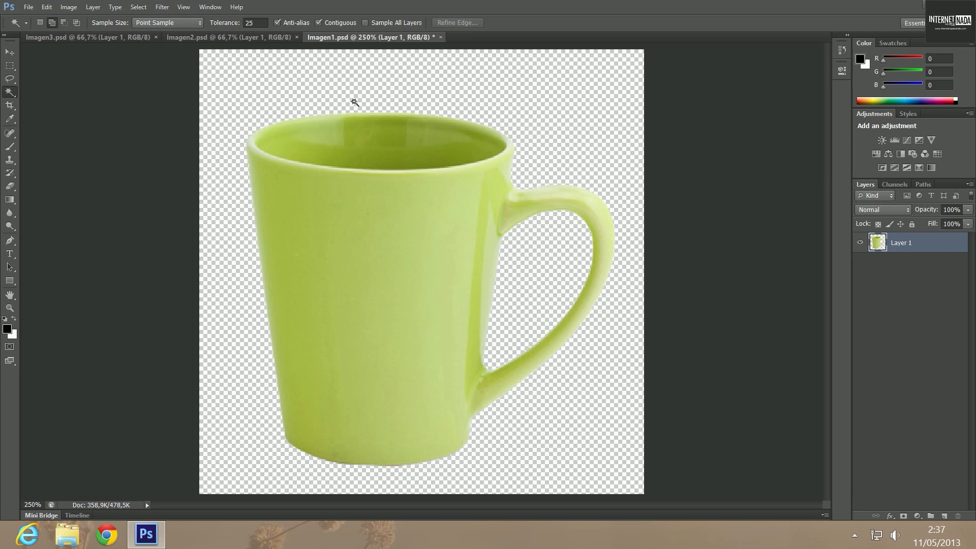
Create a new layer with the default settings and move it below the mug layer.
left_click(90, 7)
mouse_move(180, 15)
left_click(359, 19)
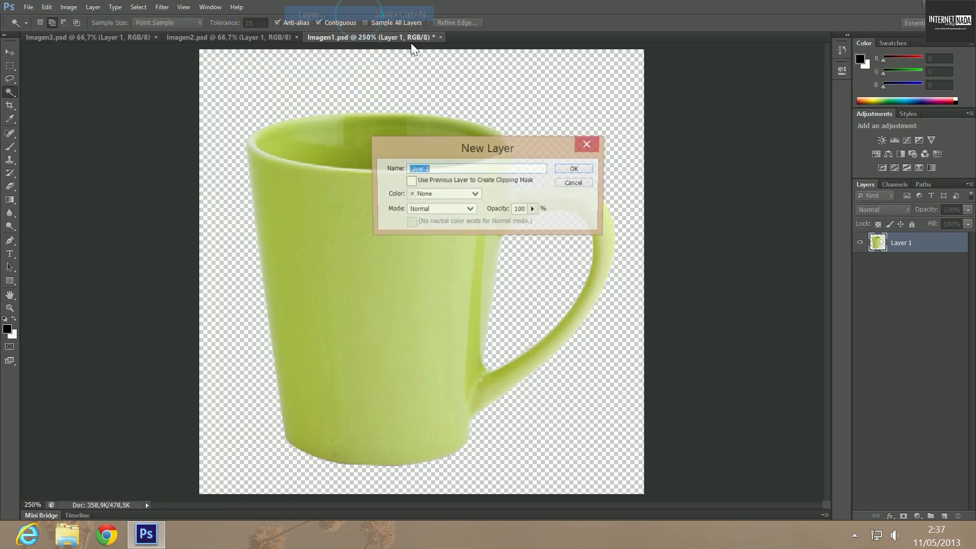
left_click(571, 164)
left_click_drag(868, 245, 879, 312)
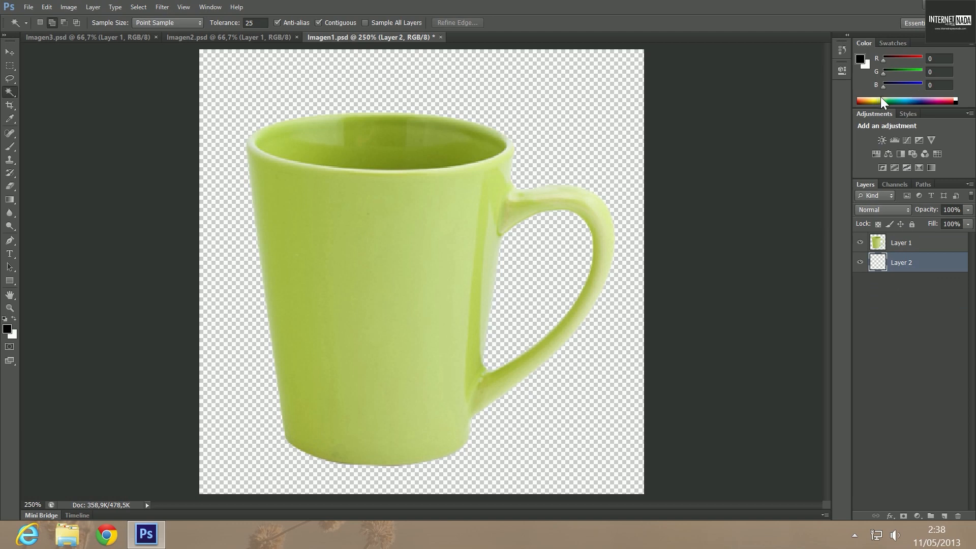
Set the foreground color to a light orange, ffc67c.
left_click(859, 61)
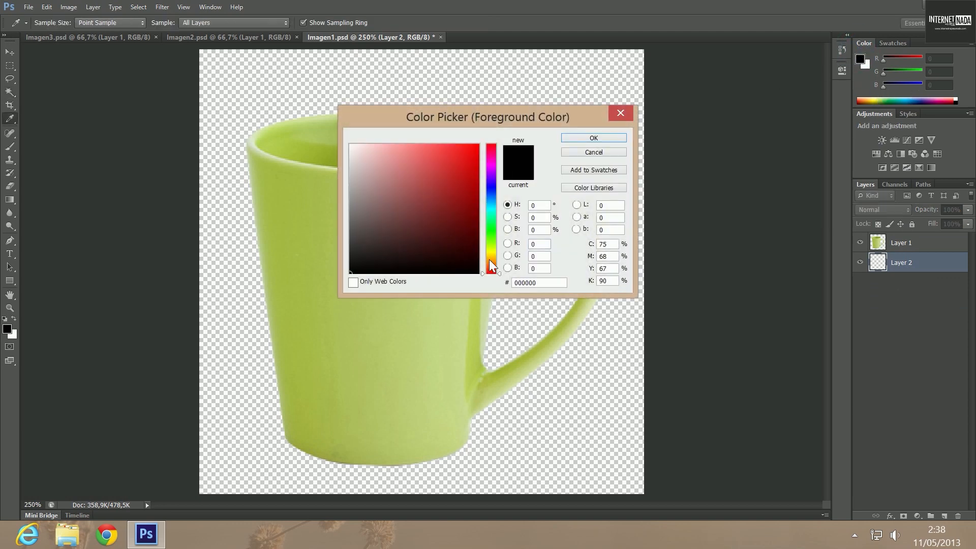
left_click(491, 261)
left_click_drag(443, 208, 416, 144)
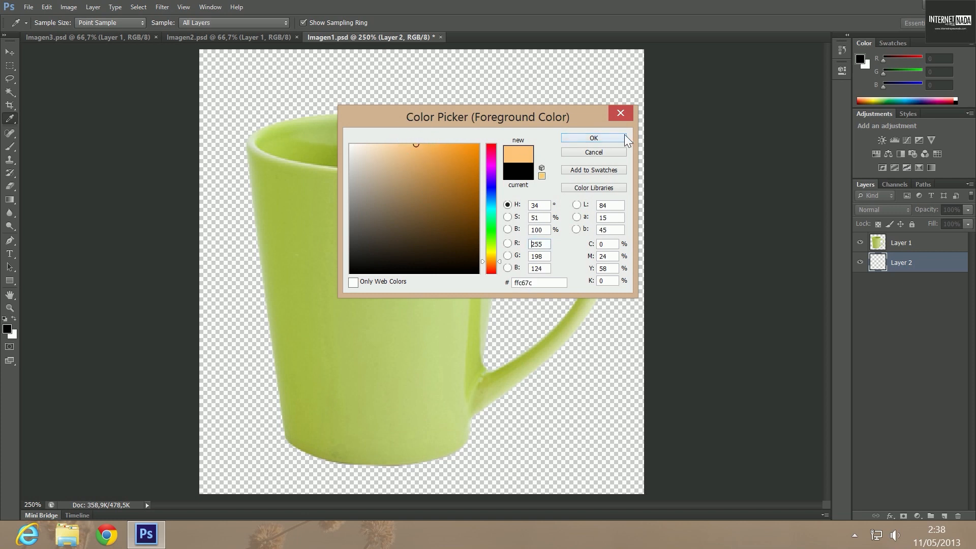
left_click(609, 138)
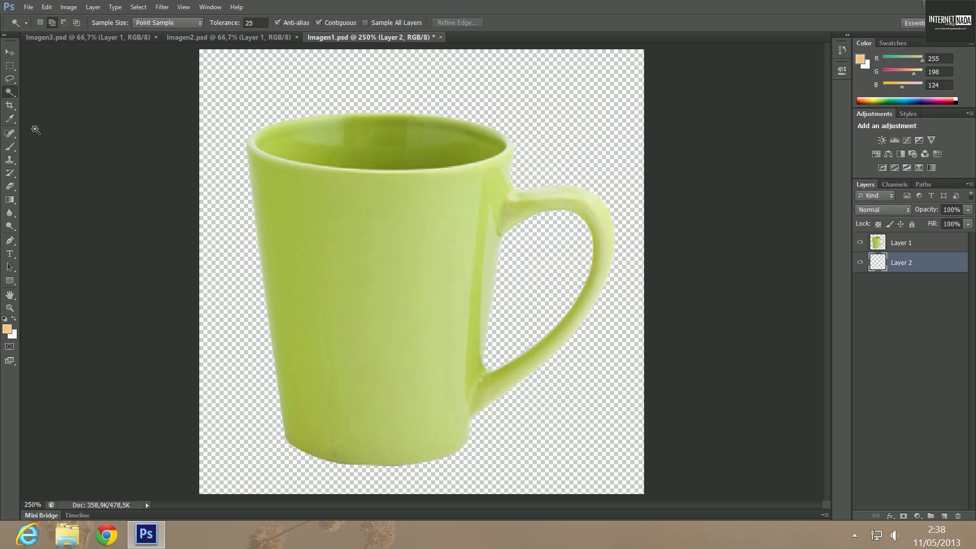
left_click(12, 184)
left_click(11, 171)
left_click(10, 159)
left_click(10, 146)
left_click(10, 131)
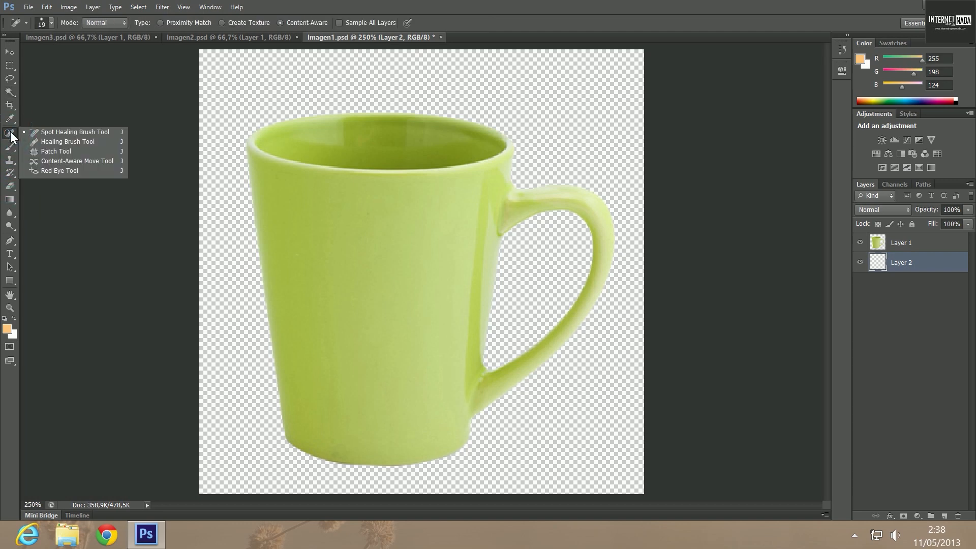
left_click(10, 120)
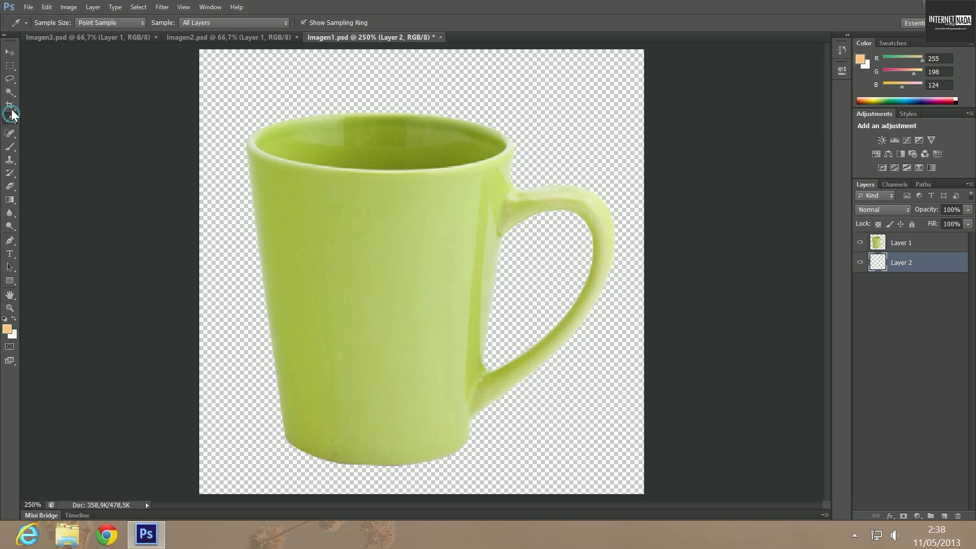
left_click(10, 106)
left_click(10, 93)
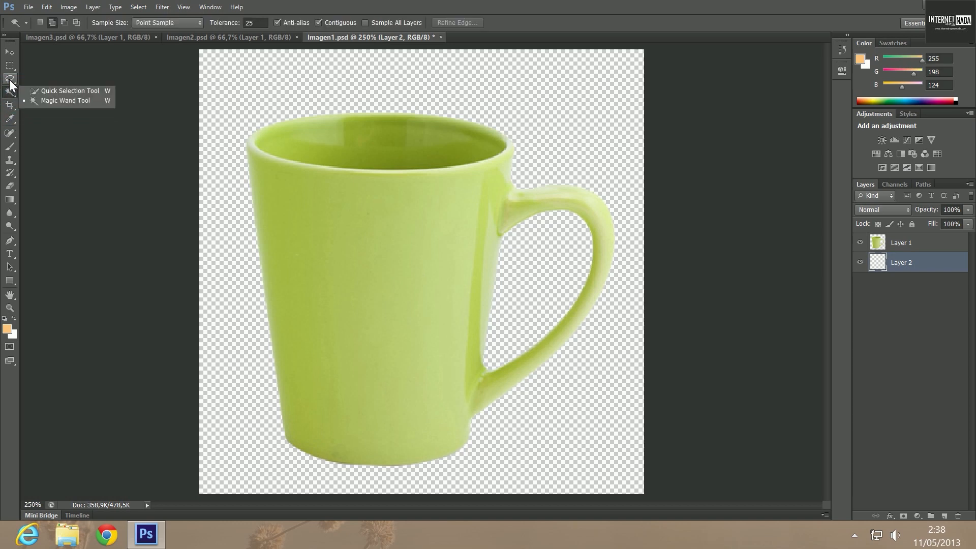
left_click(10, 80)
left_click(10, 65)
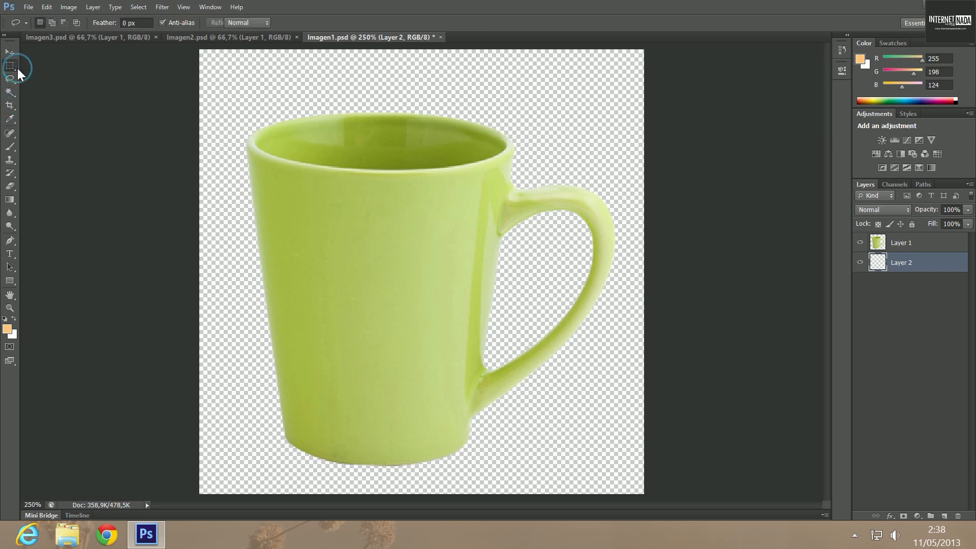
left_click(49, 159)
left_click(9, 213)
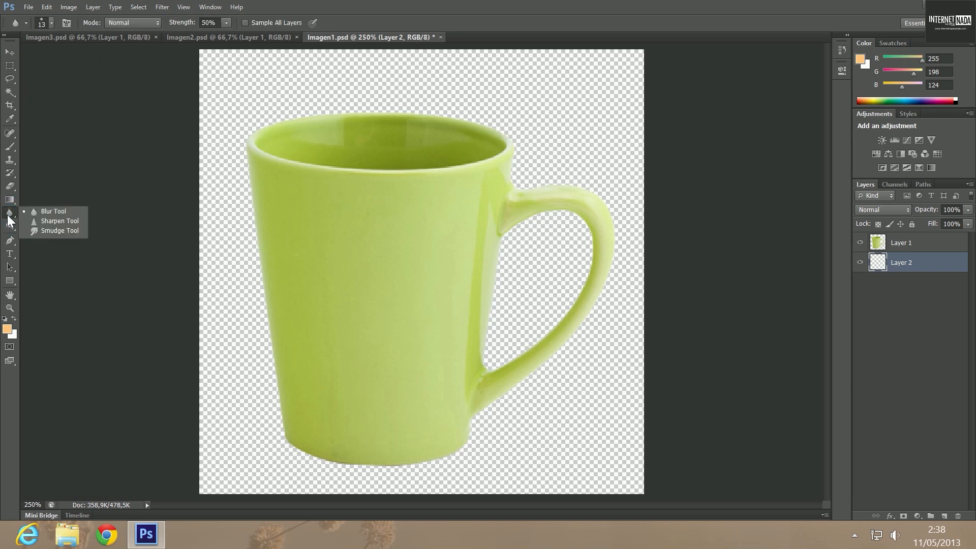
Fill the empty layer behind the mug with the foreground color using the Paint Bucket tool.
left_click(10, 200)
left_click(40, 207)
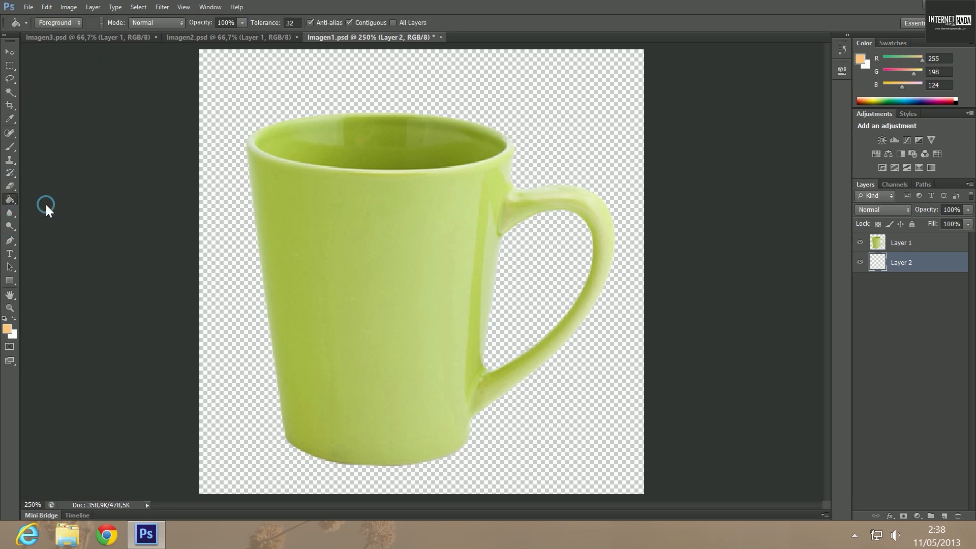
left_click(248, 74)
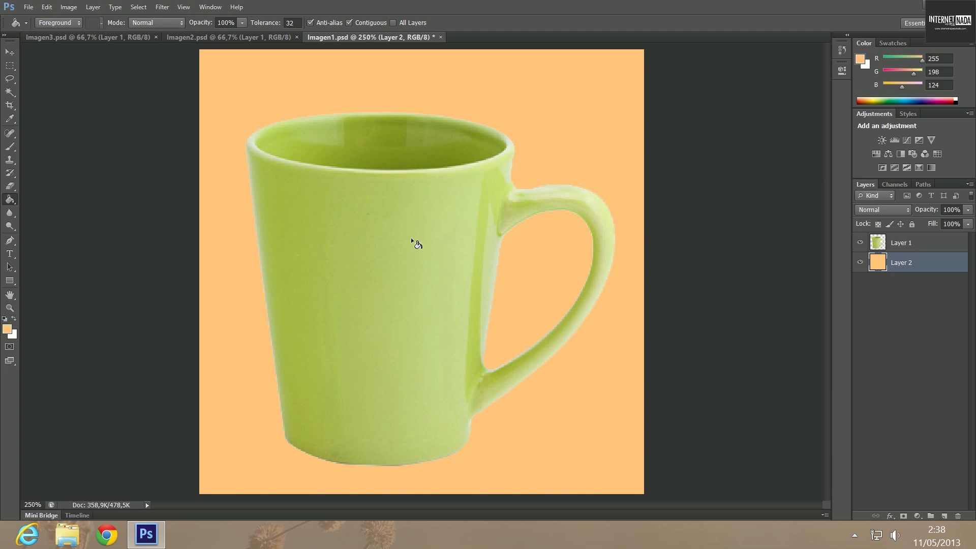
left_click(32, 505)
type("100")
key("Return")
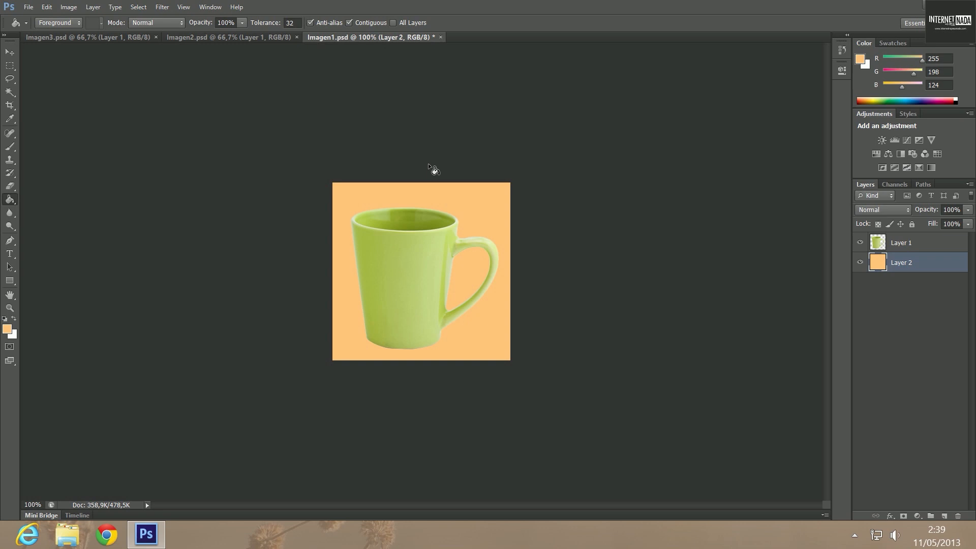
Switch to the Imagen2.psd document and activate the Magic Wand tool.
left_click(213, 37)
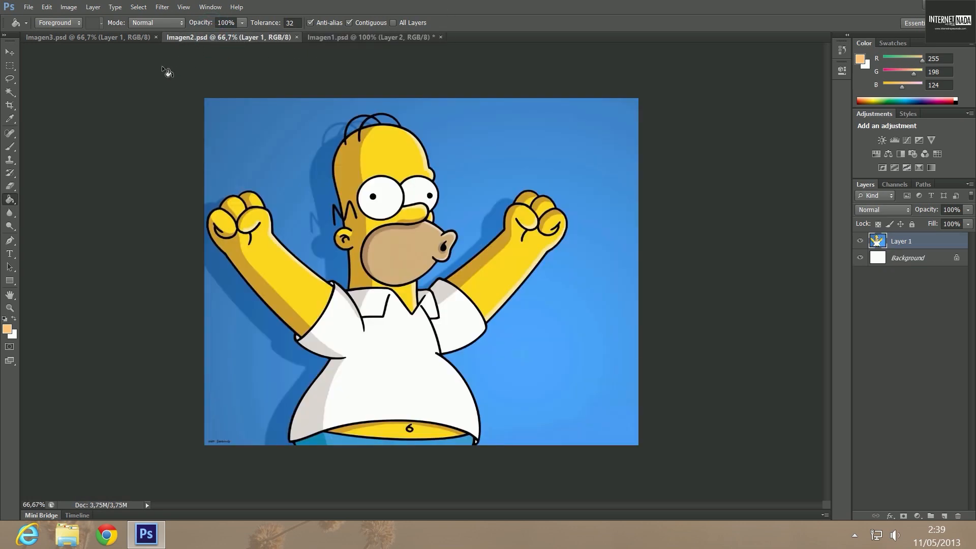
left_click(9, 92)
Try Magic Wand selections of the blue background on both sides of the figure at tolerance 25, clearing each one.
left_click(270, 141)
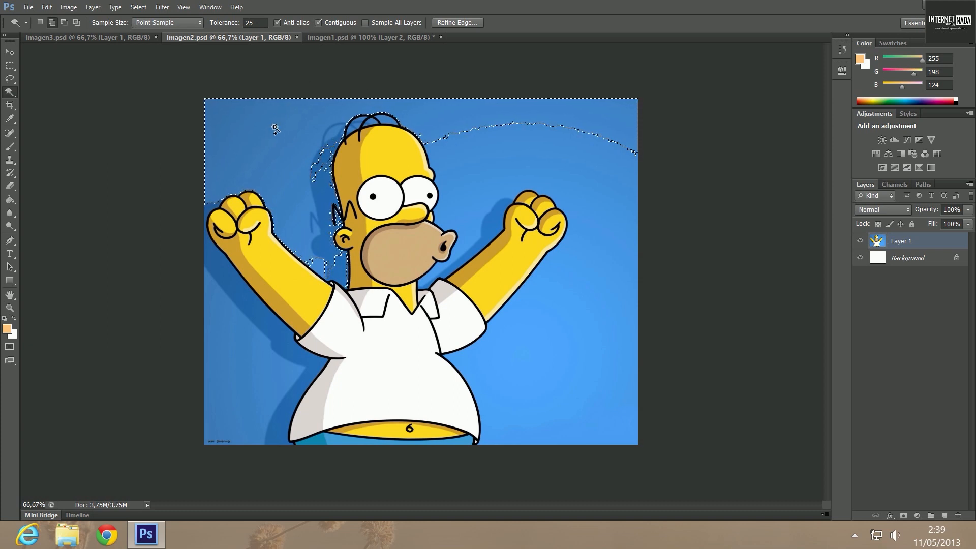
key("ctrl+d")
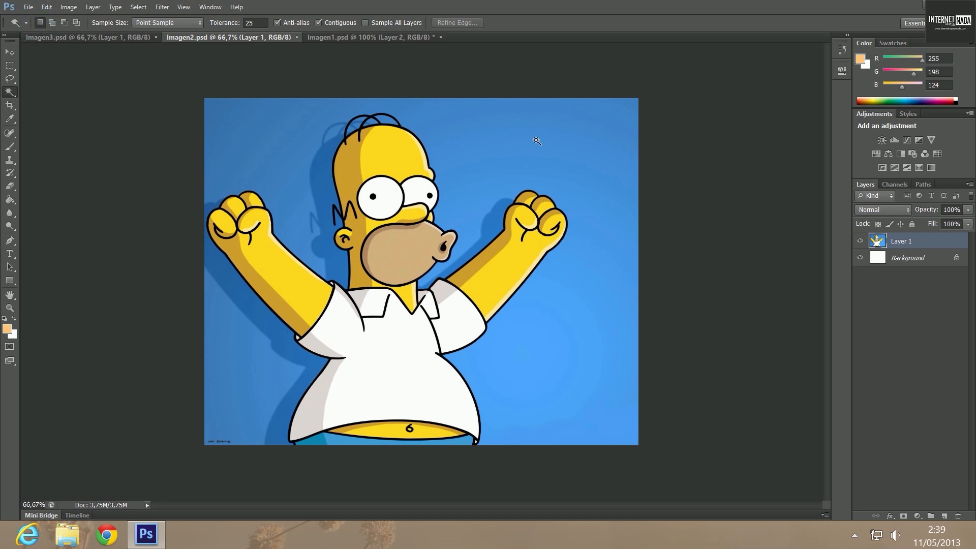
left_click(579, 151)
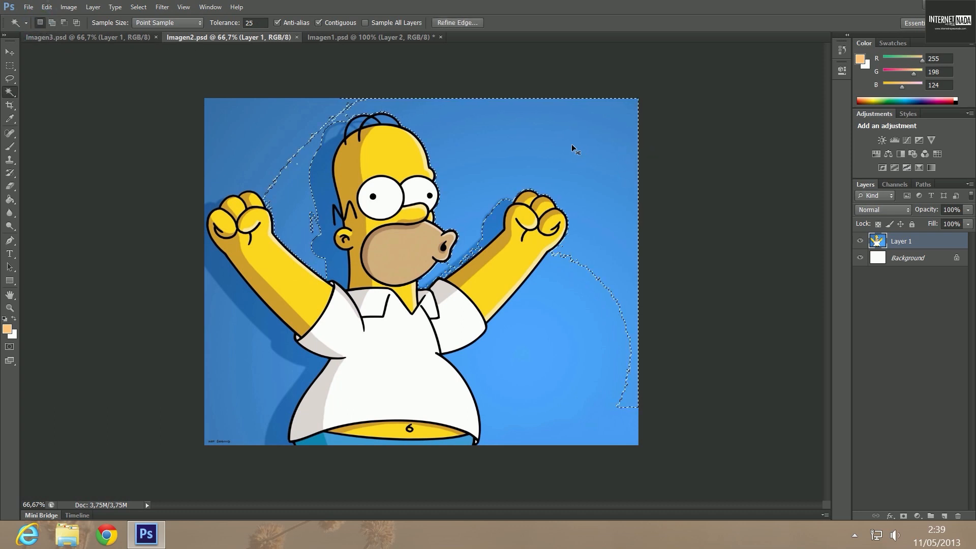
key("ctrl+d")
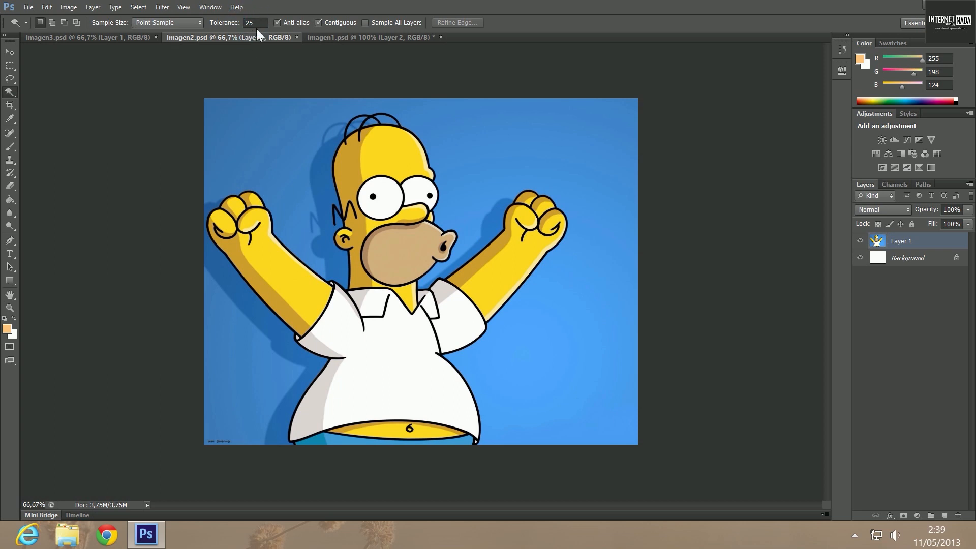
key("Delete")
key("ctrl+z")
Set the wand tolerance to 10 and select the blue background above and to the right of the figure in add-to-selection mode.
left_click(257, 27)
type("10")
left_click(257, 141)
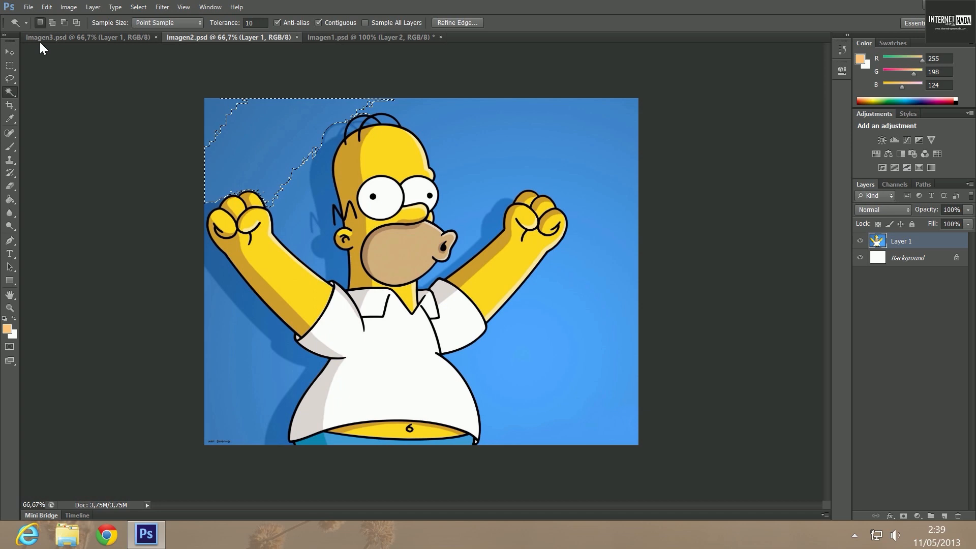
left_click(52, 23)
left_click(312, 187)
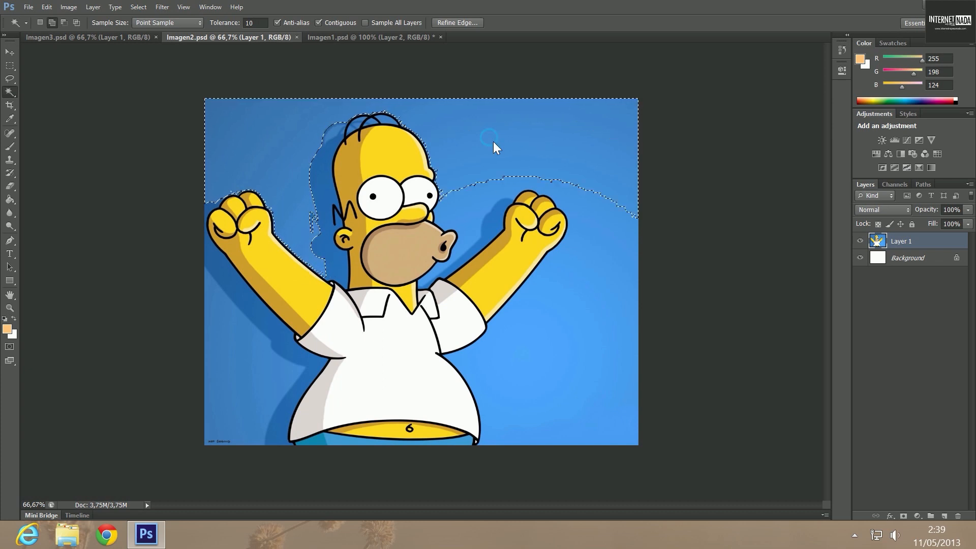
left_click(472, 197)
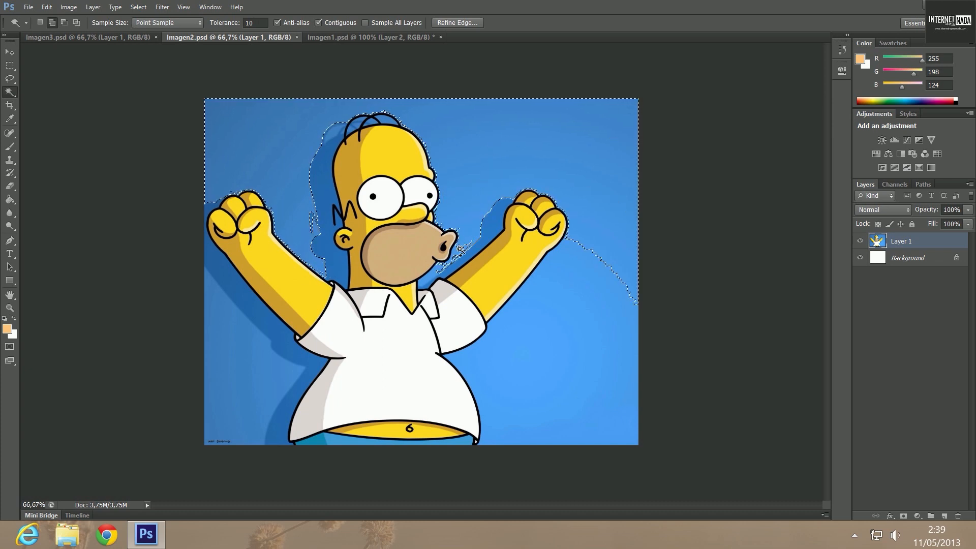
left_click(450, 262)
left_click(537, 337)
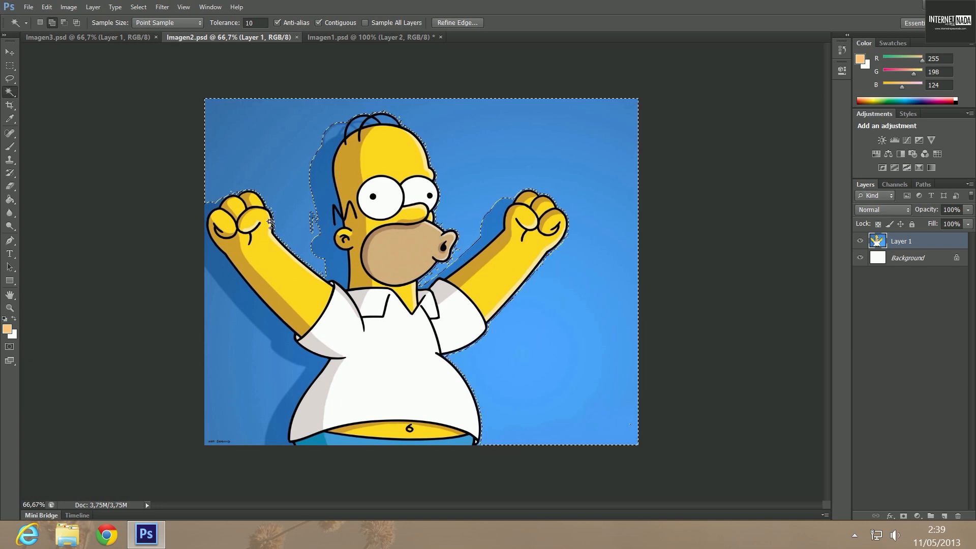
Add the shadow beside the head and the blue gaps between the hairs to the selection.
left_click(321, 162)
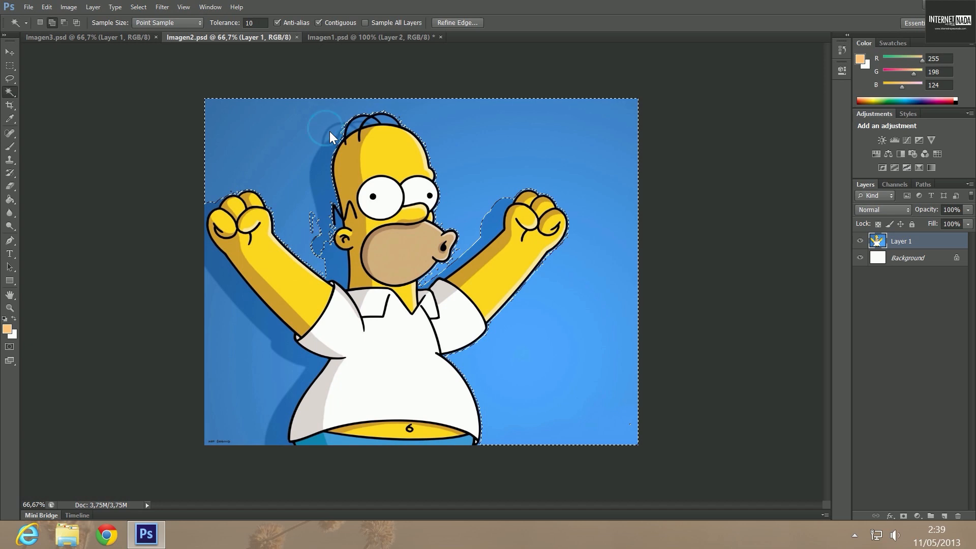
left_click(343, 131)
left_click(353, 130)
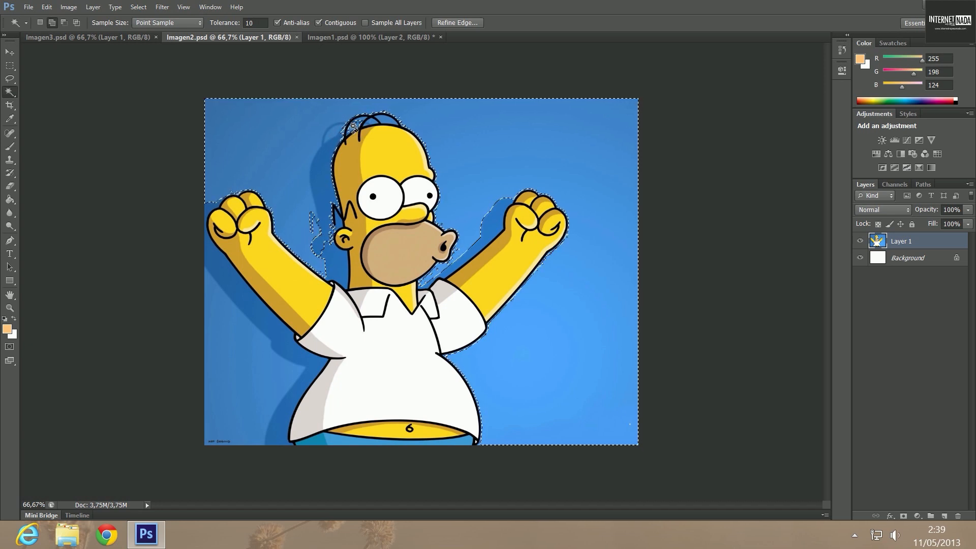
left_click(358, 120)
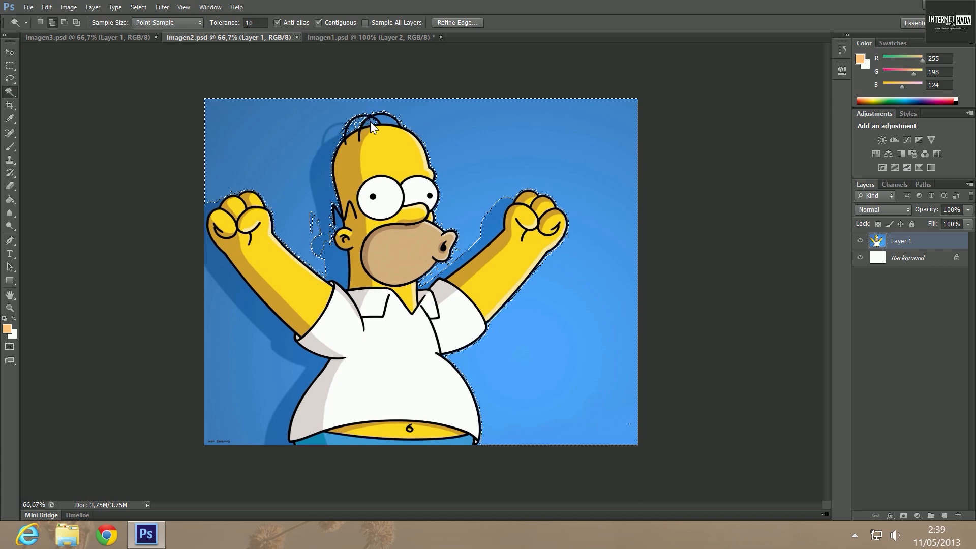
left_click(365, 121)
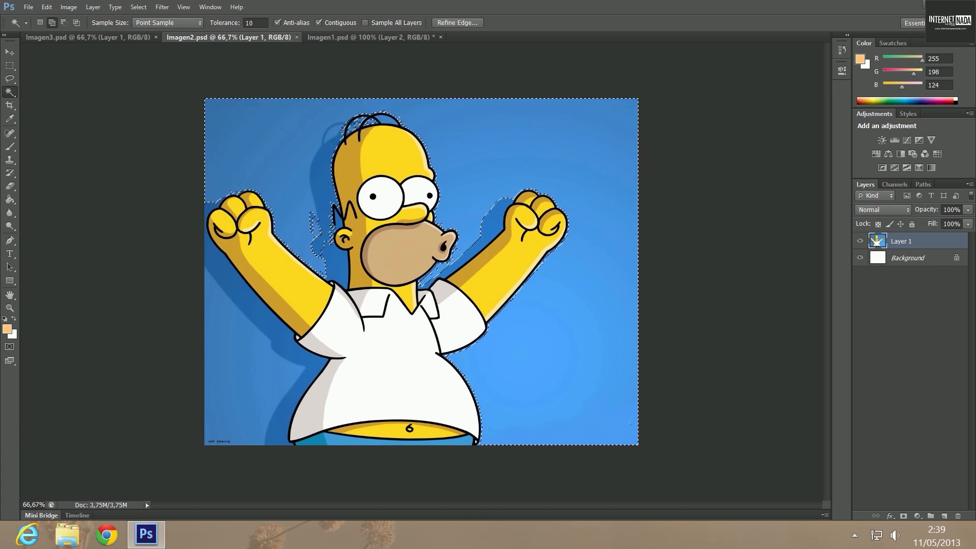
Set the wand tolerance to 15 and add the blue background and shadow under the left-hand raised arm to the selection.
left_click(232, 24)
type("15")
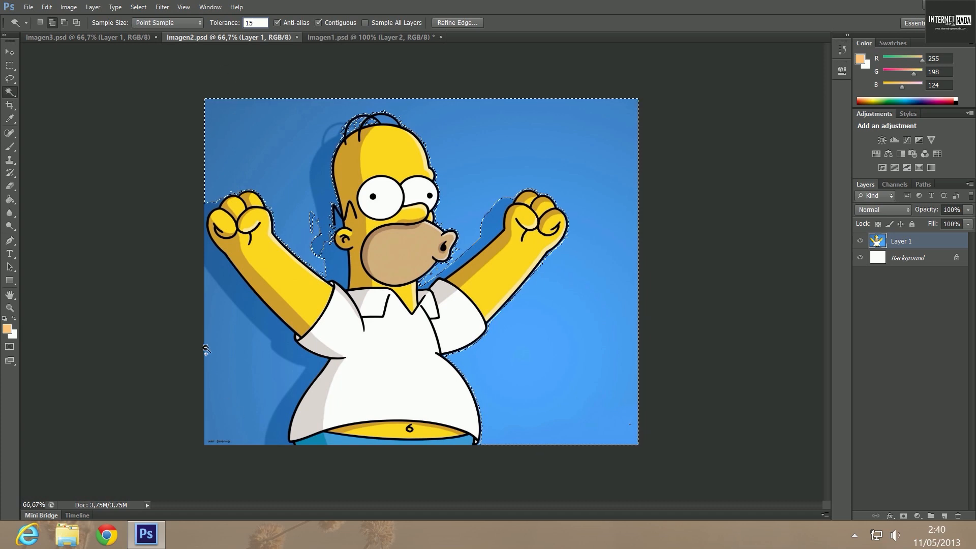
left_click(235, 310)
left_click(200, 207)
left_click(206, 211)
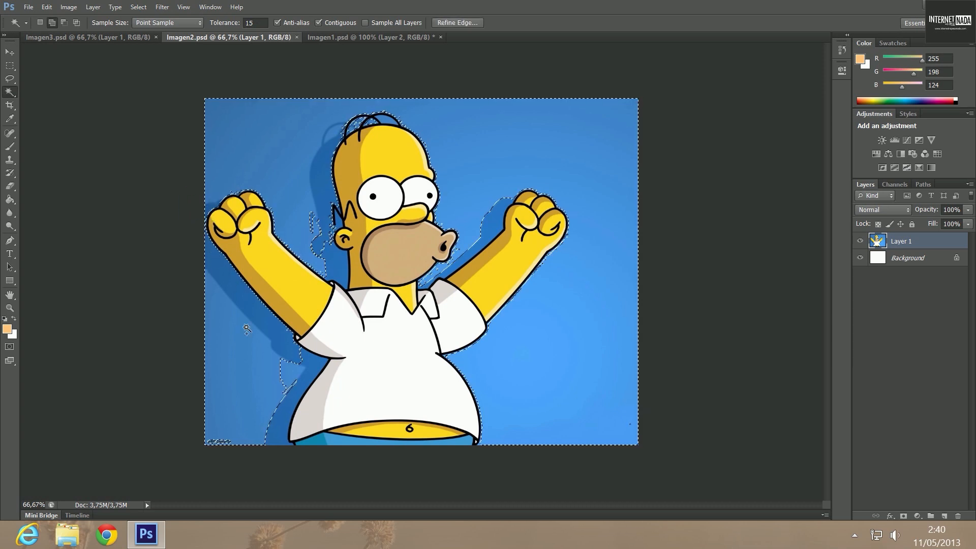
Add the remaining shadow patches beside the shirt, neck and head to the selection.
left_click(289, 371)
left_click(314, 367)
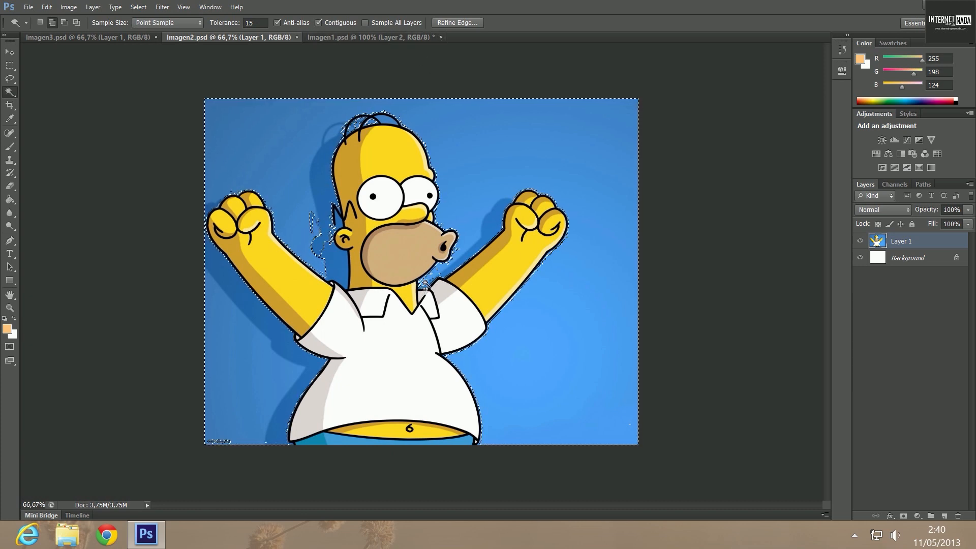
left_click(415, 275)
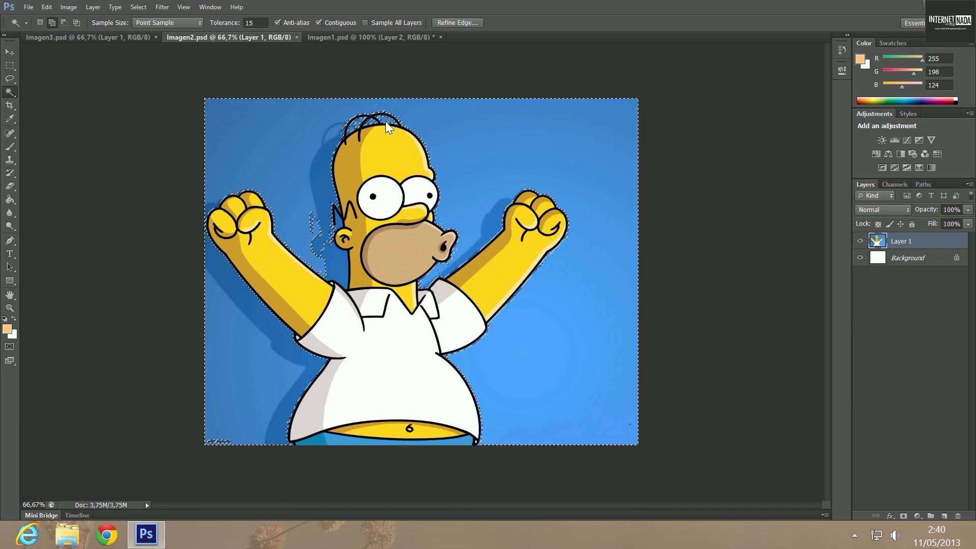
left_click(322, 244)
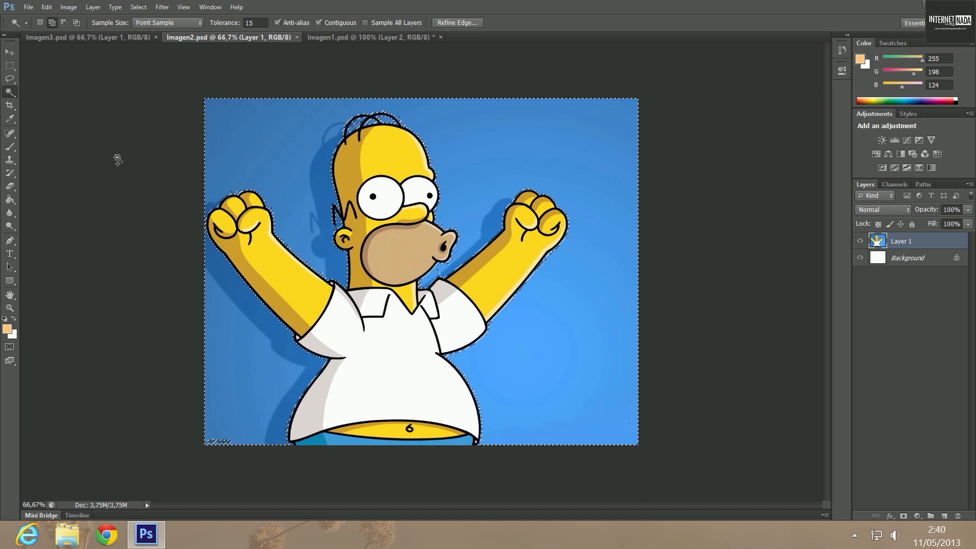
Set the image zoom to 150% and bring the figure's head and hair into view.
left_click(10, 66)
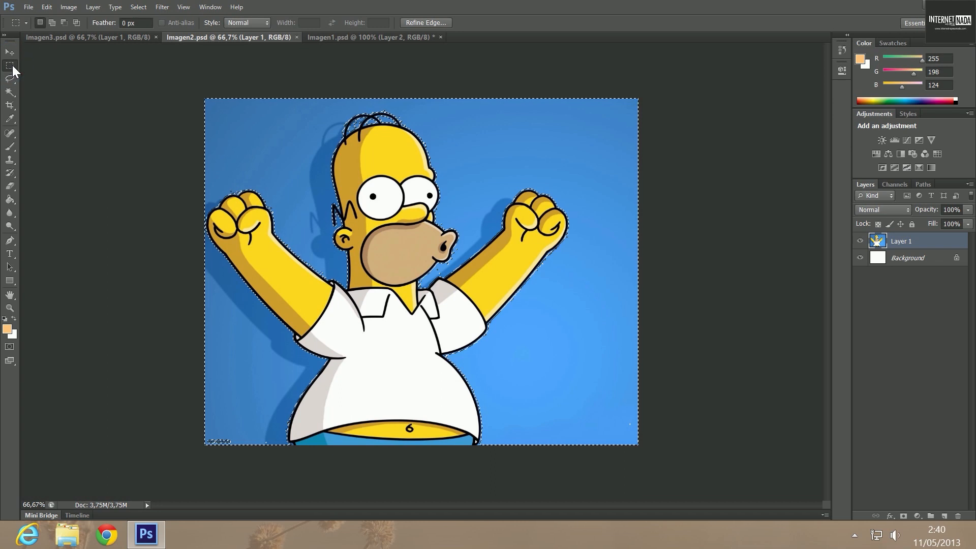
left_click(52, 23)
left_click(30, 504)
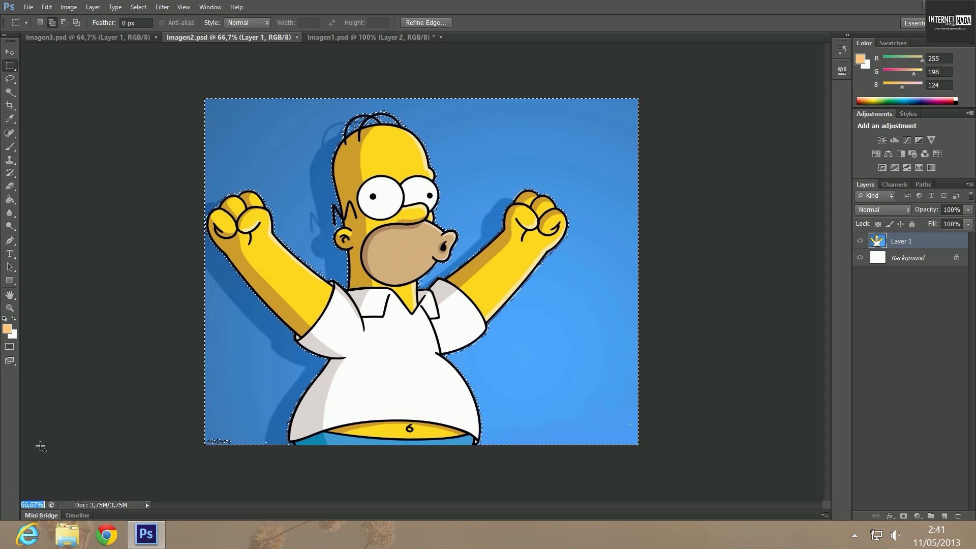
type("150")
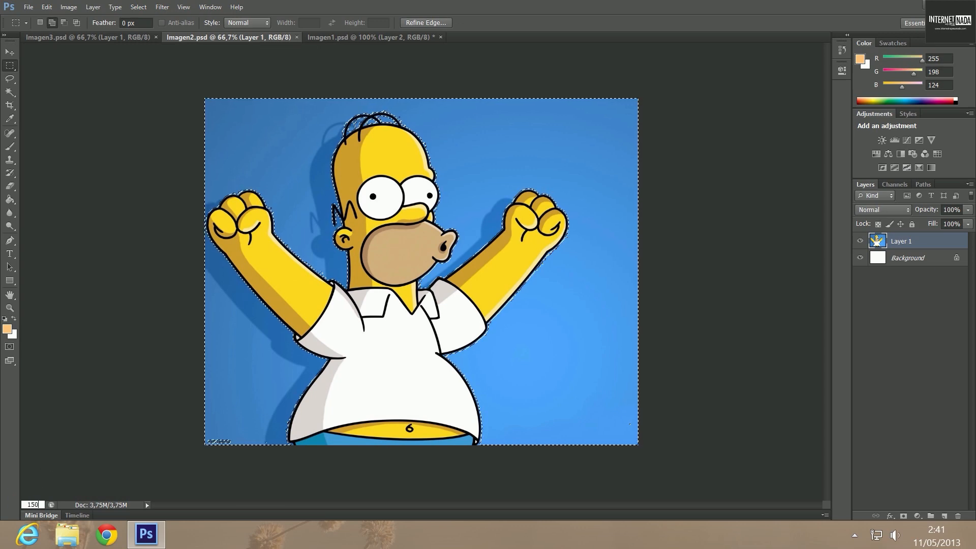
key("Return")
scroll(330, 248, "up", 3)
scroll(330, 249, "up", 3)
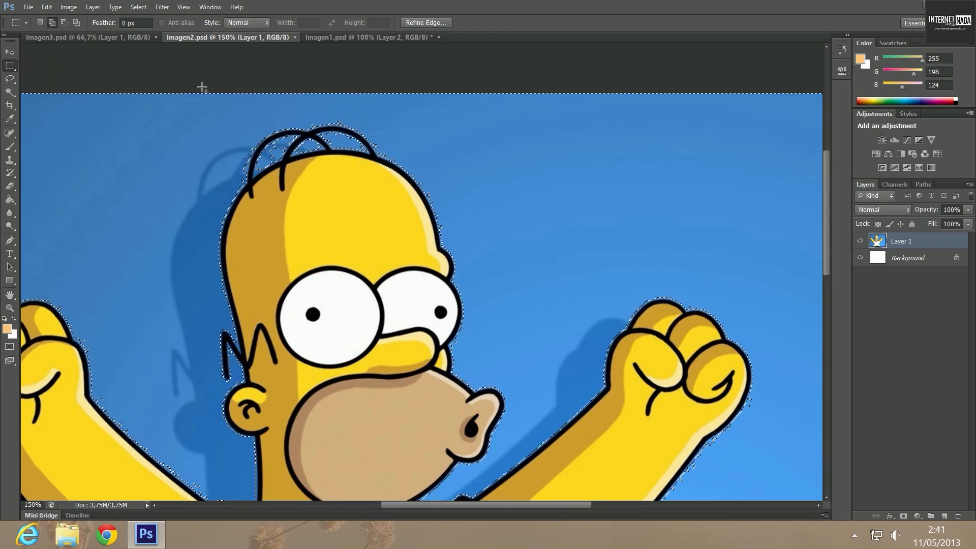
Using the Polygonal Lasso in add-to-selection mode, add the unselected background fringe along the outer edge of the figure's hair arcs.
left_click(10, 78)
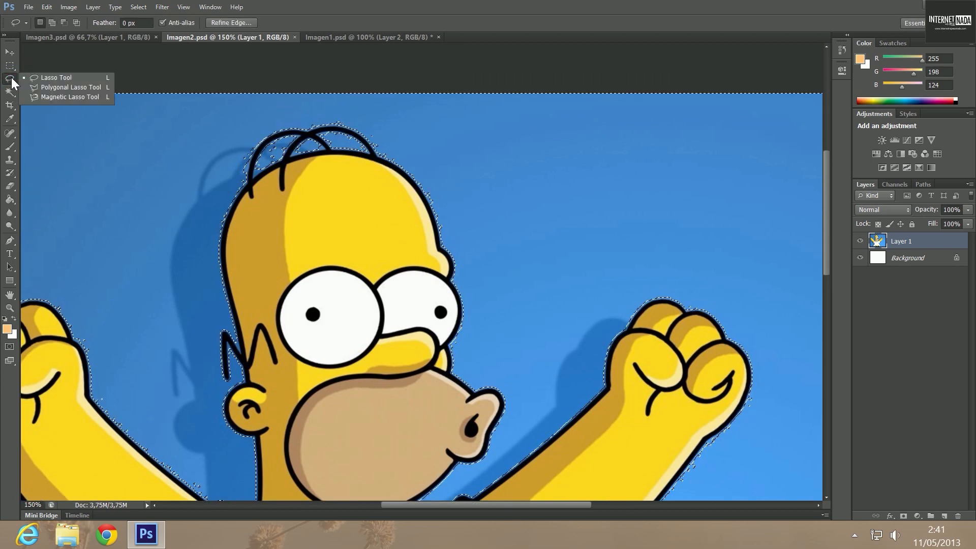
left_click(54, 87)
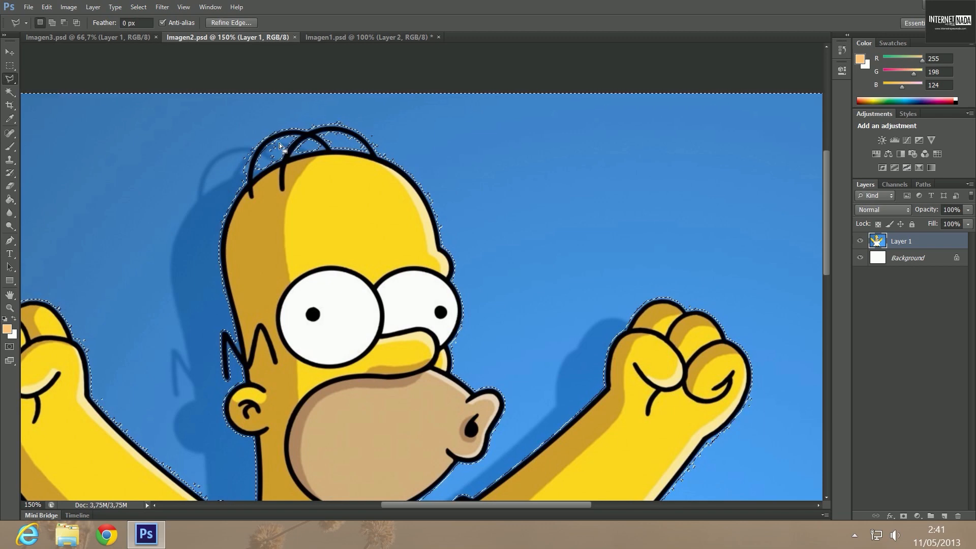
left_click(246, 182)
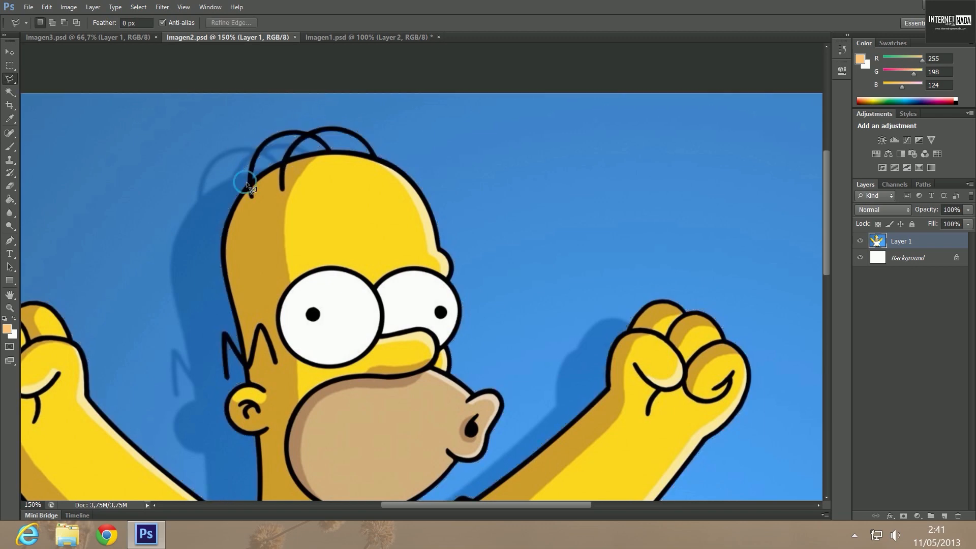
key("ctrl+z")
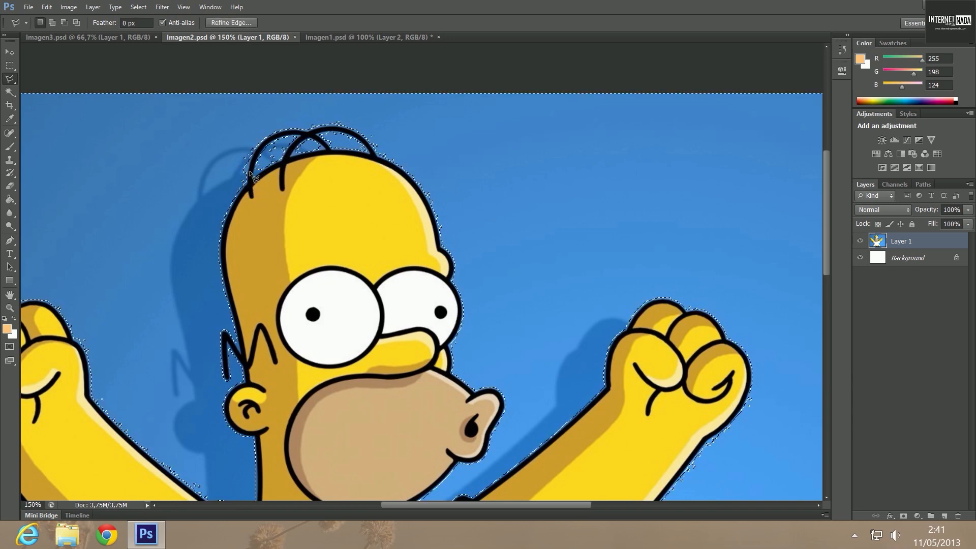
left_click(49, 23)
left_click(249, 167)
left_click(253, 148)
left_click(265, 142)
left_click(295, 128)
left_click(309, 131)
left_click(339, 122)
left_click(379, 153)
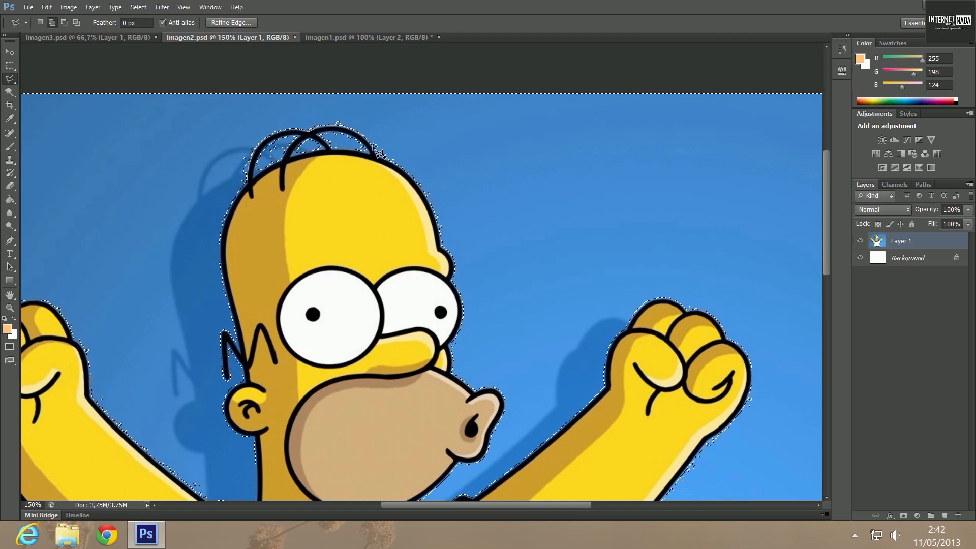
left_click(378, 159)
key("Return")
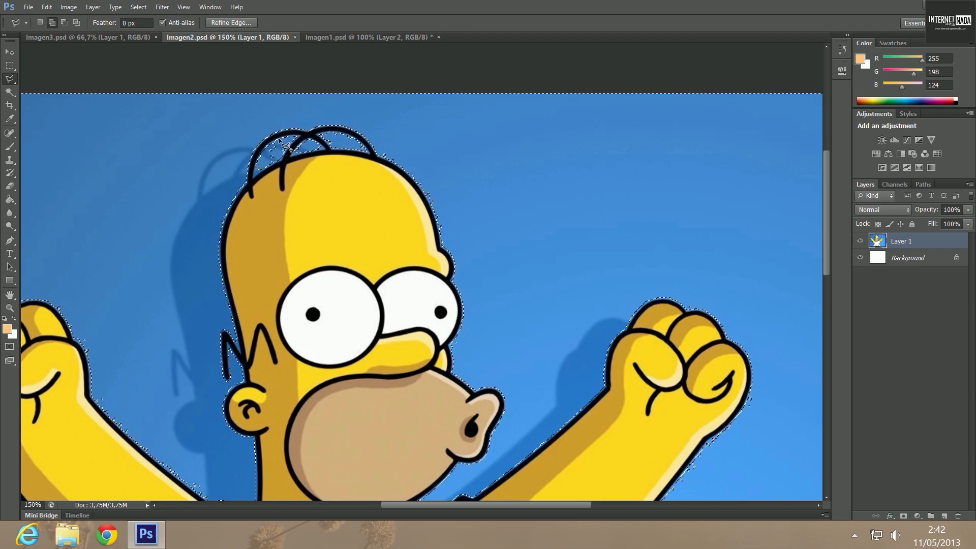
Add the leftover blue specks inside the left-hand hair arc to the selection with the Polygonal Lasso.
left_click(264, 146)
left_click(256, 167)
left_click(280, 160)
left_click(288, 144)
left_click(279, 147)
left_click(272, 142)
Add the leftover blue specks inside the right-hand hair arc to the selection with the Polygonal Lasso.
left_click(336, 148)
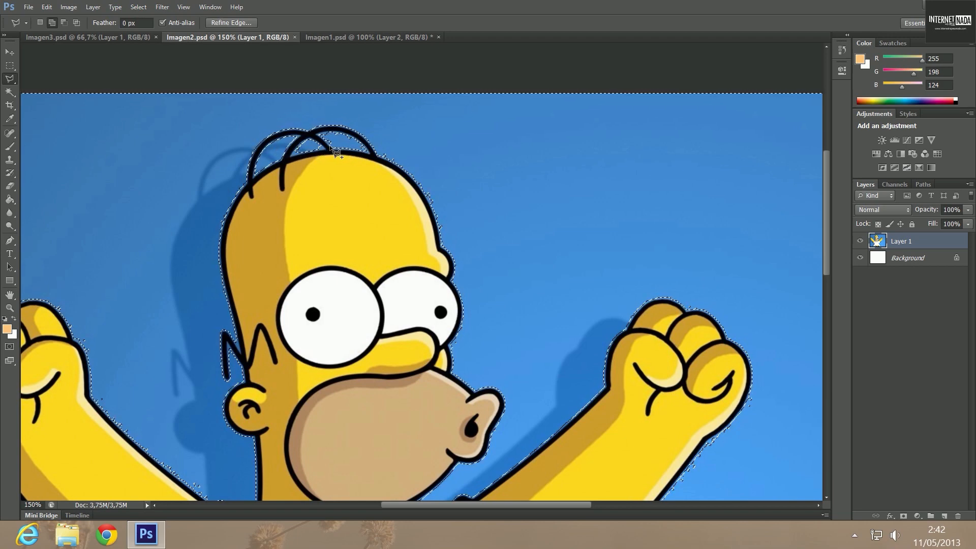
left_click(322, 137)
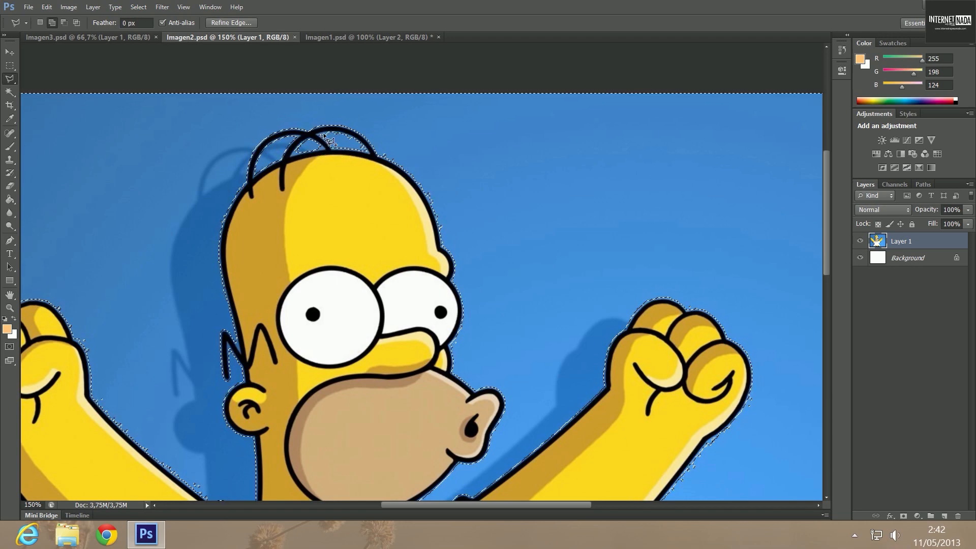
left_click(352, 137)
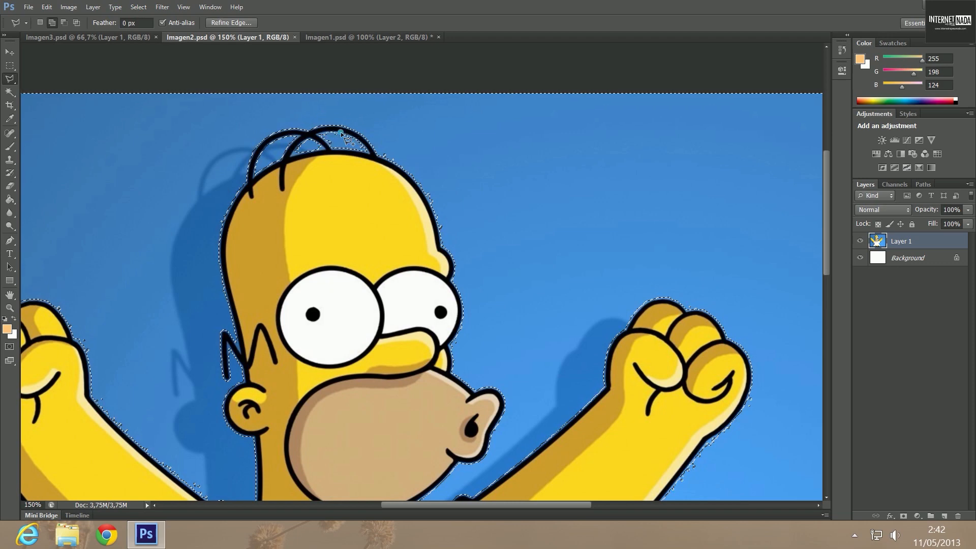
left_click(370, 150)
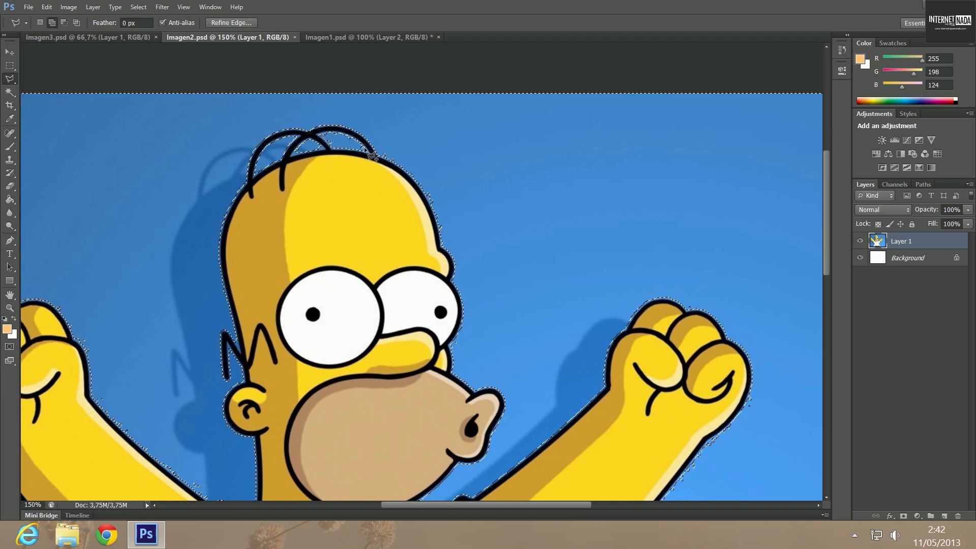
left_click(354, 153)
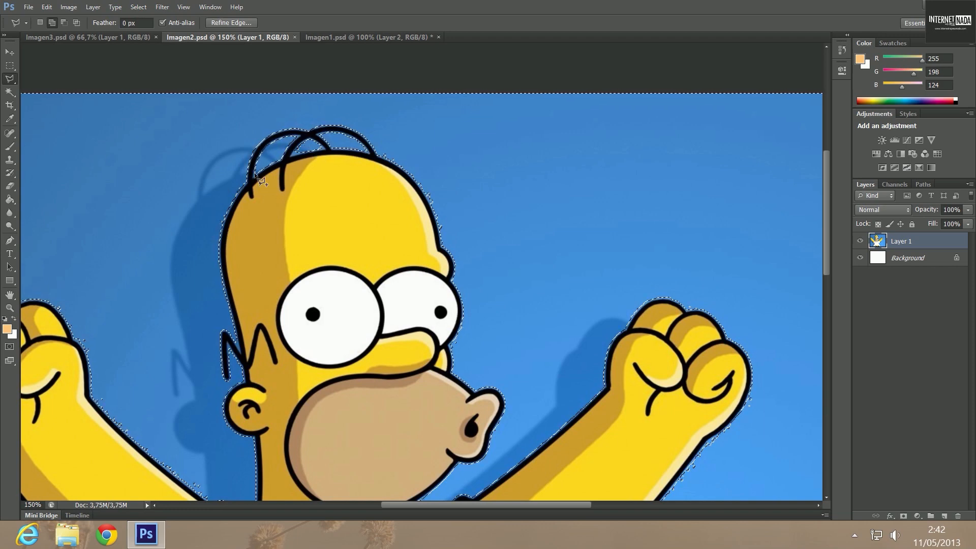
Set the image zoom to 70% and delete the Background layer.
scroll(325, 256, "down", 3)
scroll(197, 246, "down", 3)
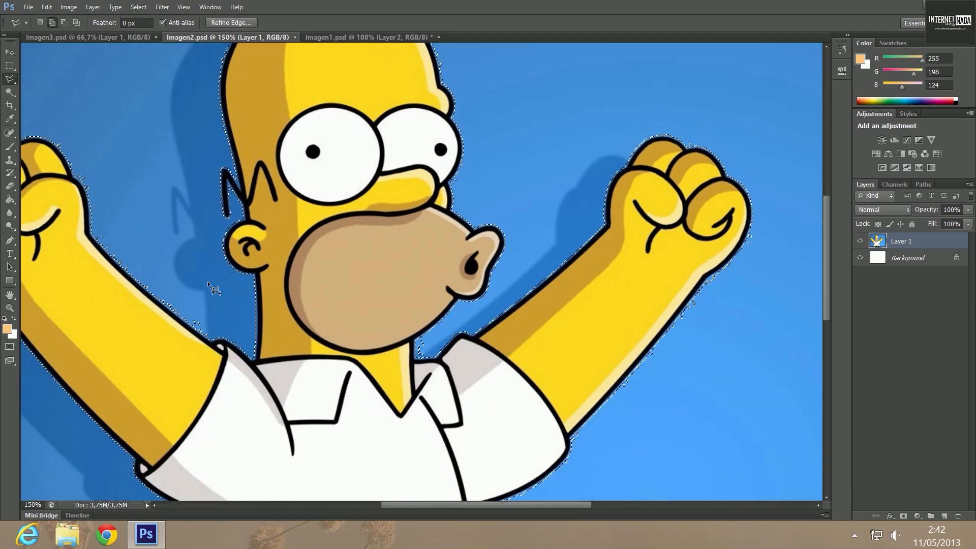
left_click(32, 504)
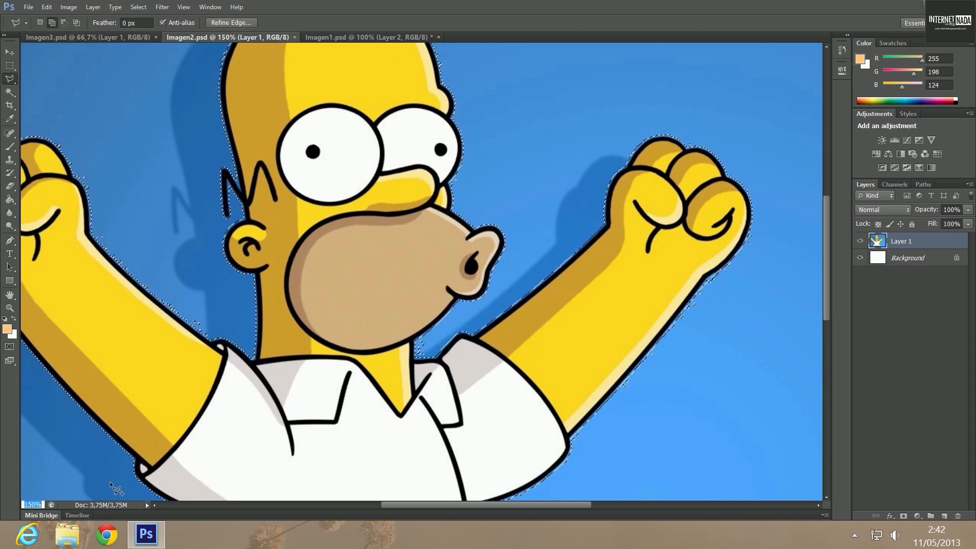
type("70")
key("Return")
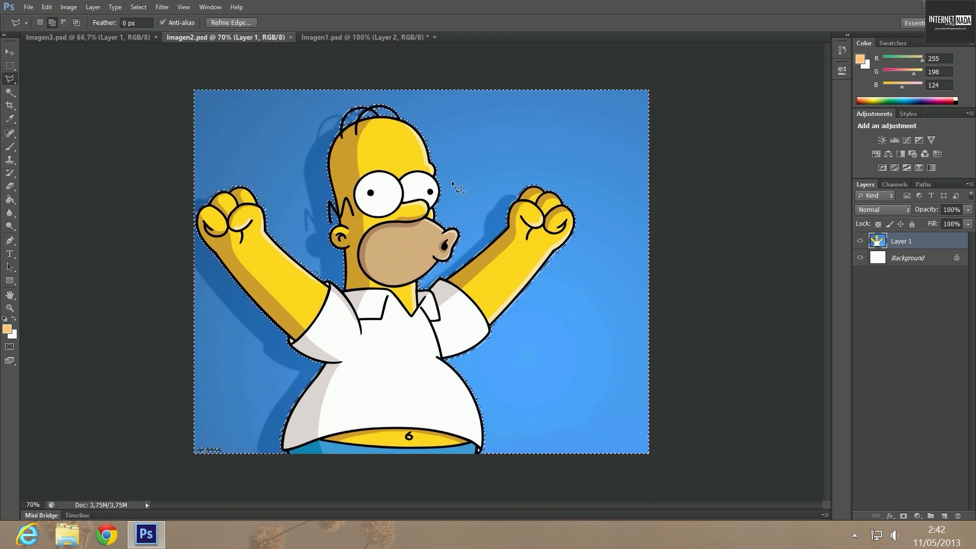
left_click(900, 258)
right_click(900, 258)
left_click(893, 300)
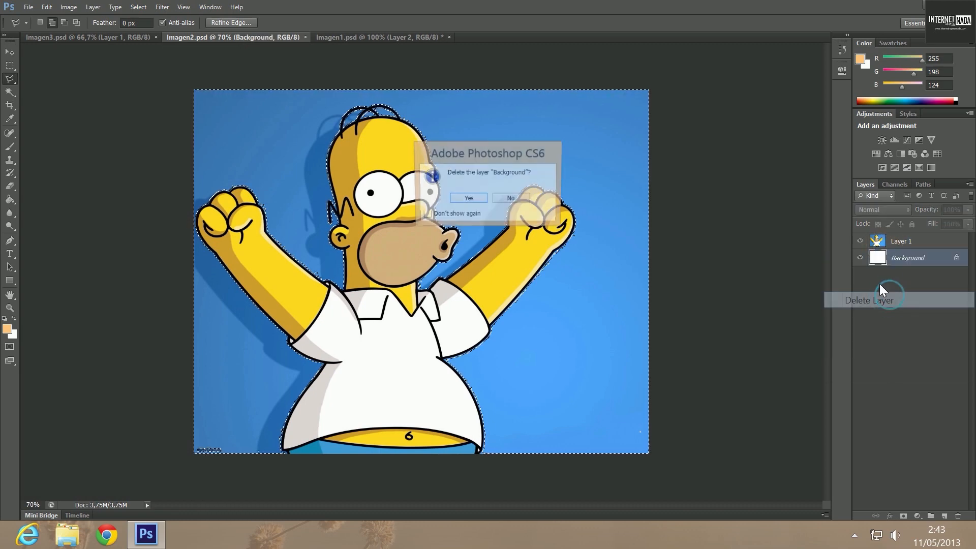
left_click(459, 198)
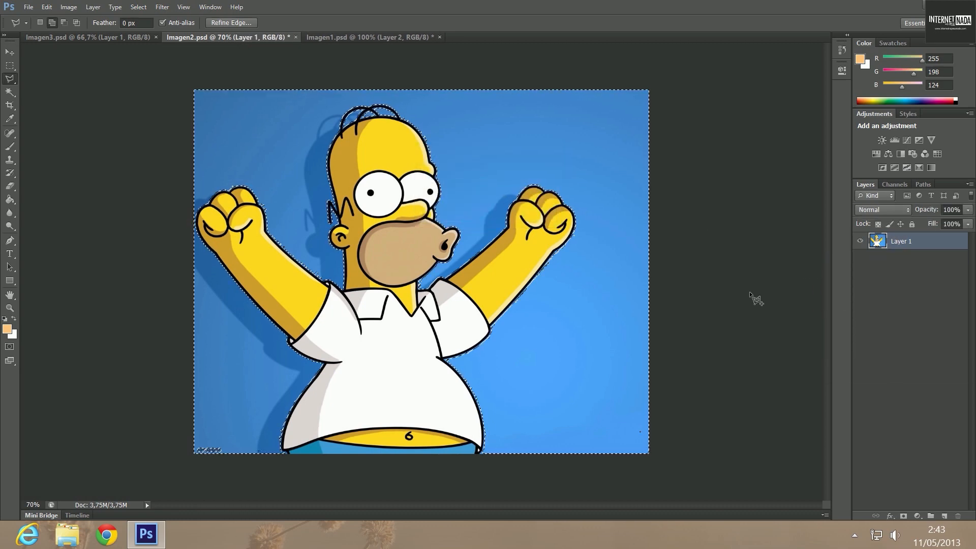
Try clearing the selected blue background from Layer 1 and deselecting, and undo both operations.
key("Delete")
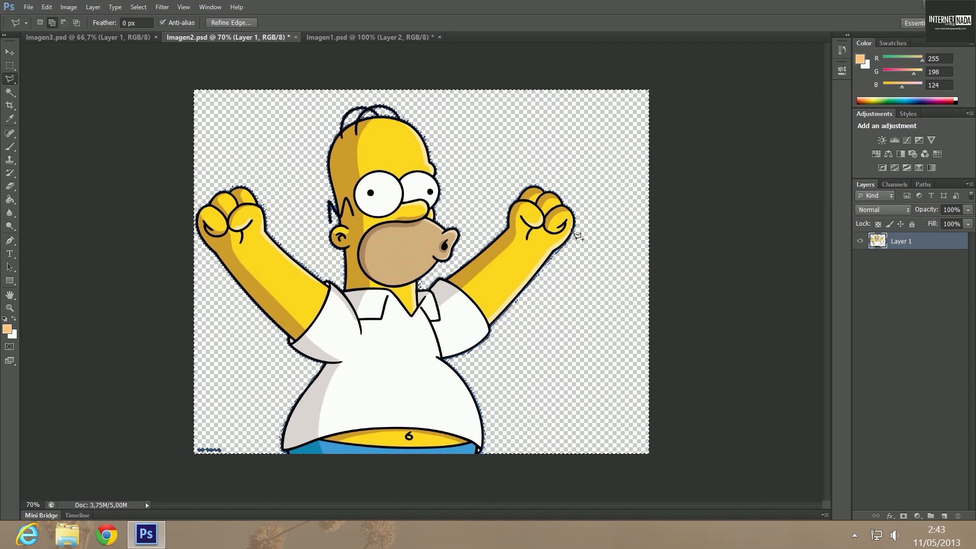
key("ctrl+d")
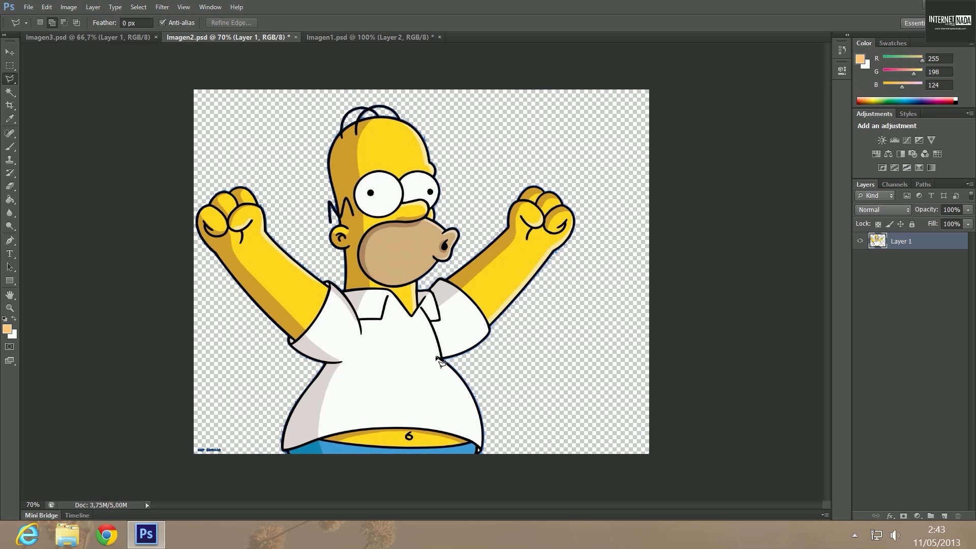
key("ctrl+z")
key("ctrl+z")
key("ctrl+z")
key("ctrl+z")
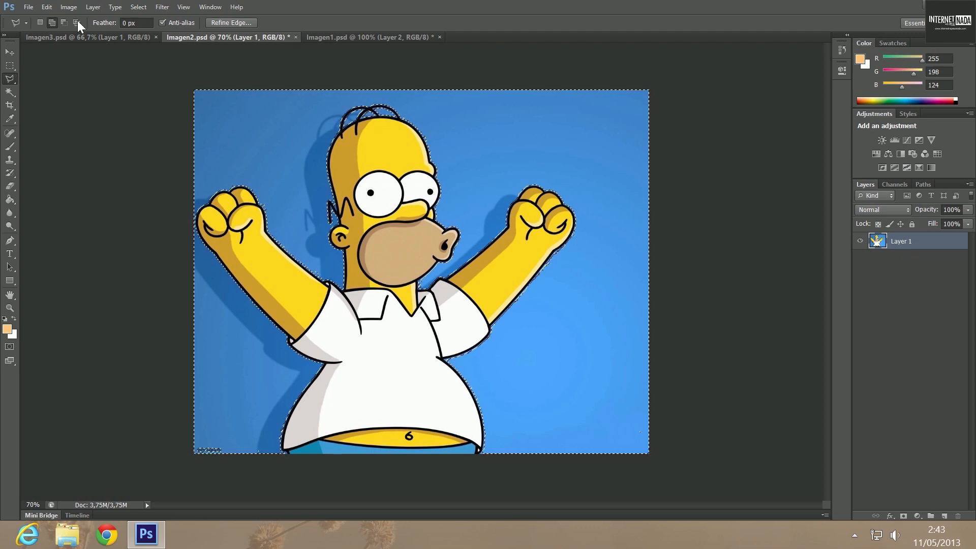
Invert the selection to the figure and open Refine Edge, with its dialog moved clear of the figure.
left_click(137, 7)
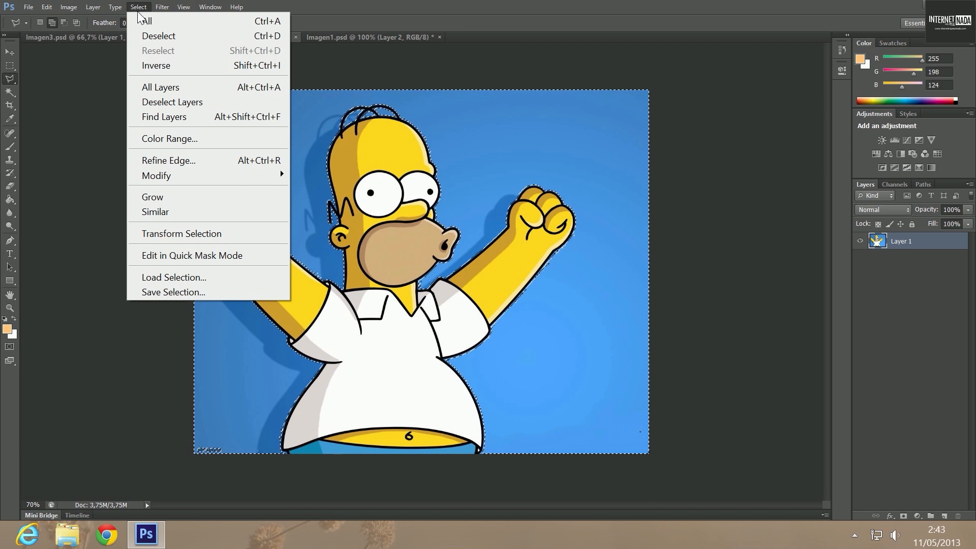
left_click(178, 64)
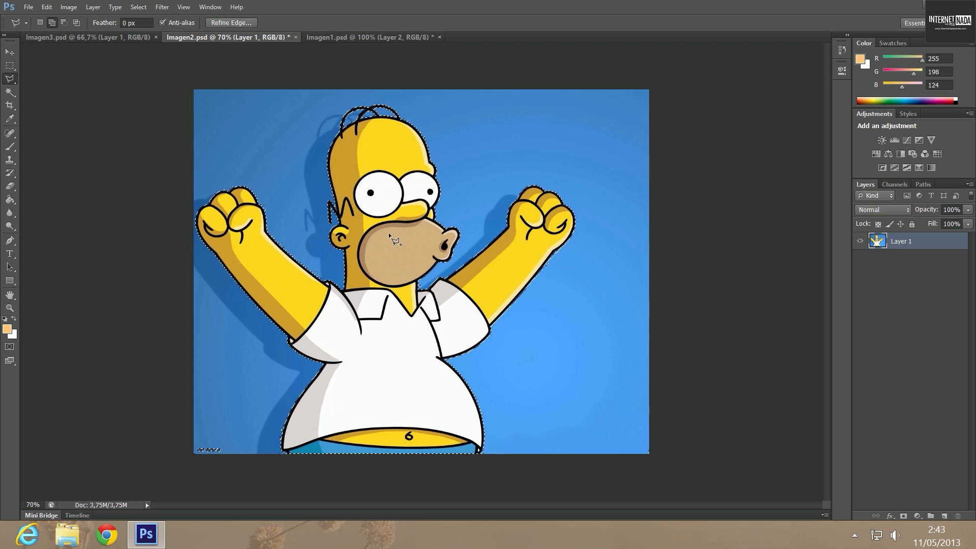
left_click(136, 7)
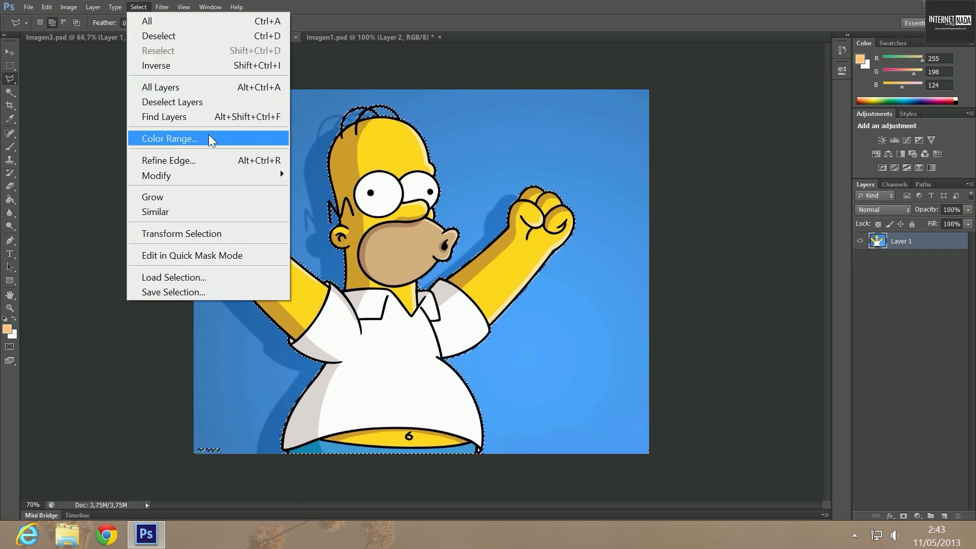
left_click(176, 157)
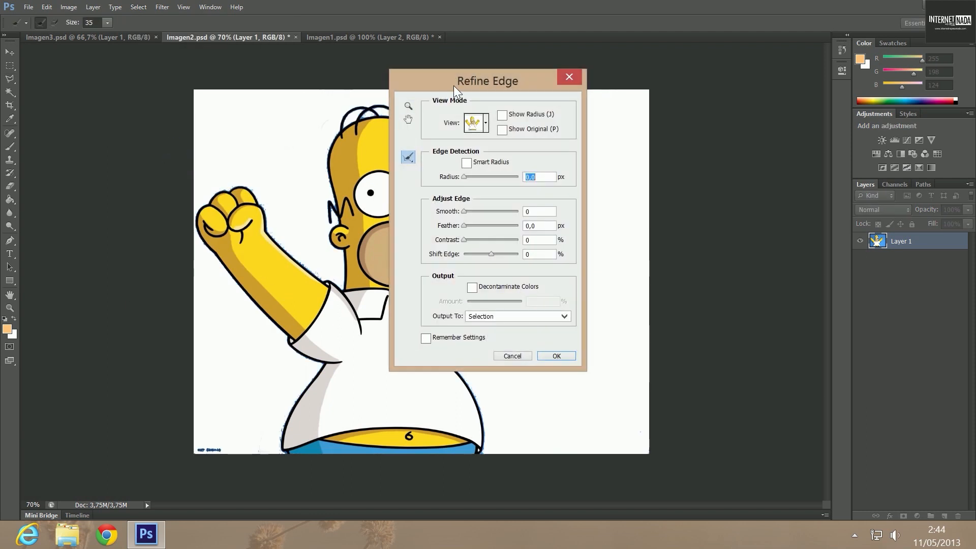
left_click_drag(453, 82, 661, 80)
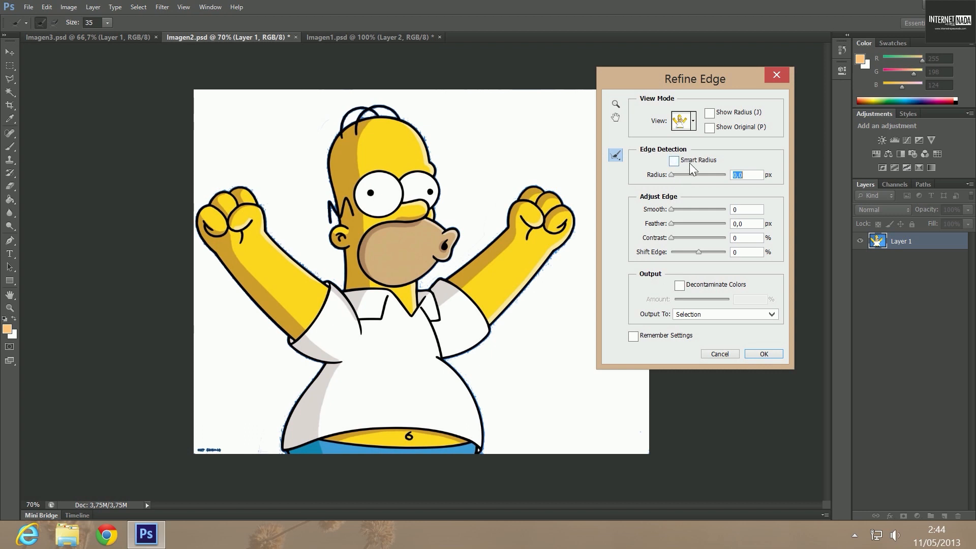
Enable Smart Radius and set the edge detection radius to 4.5 px.
left_click(674, 160)
left_click(674, 175)
left_click_drag(677, 174, 681, 175)
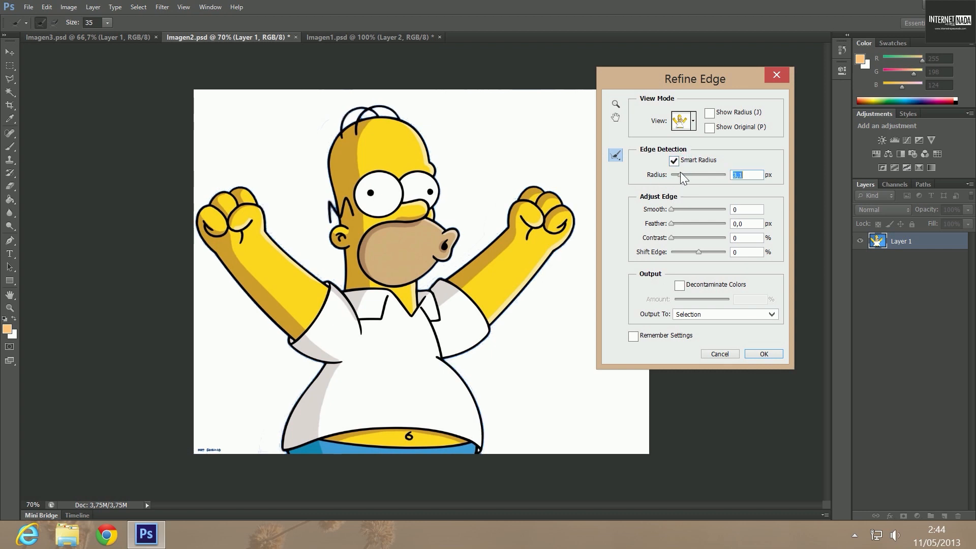
left_click_drag(681, 174, 682, 175)
left_click_drag(683, 174, 712, 171)
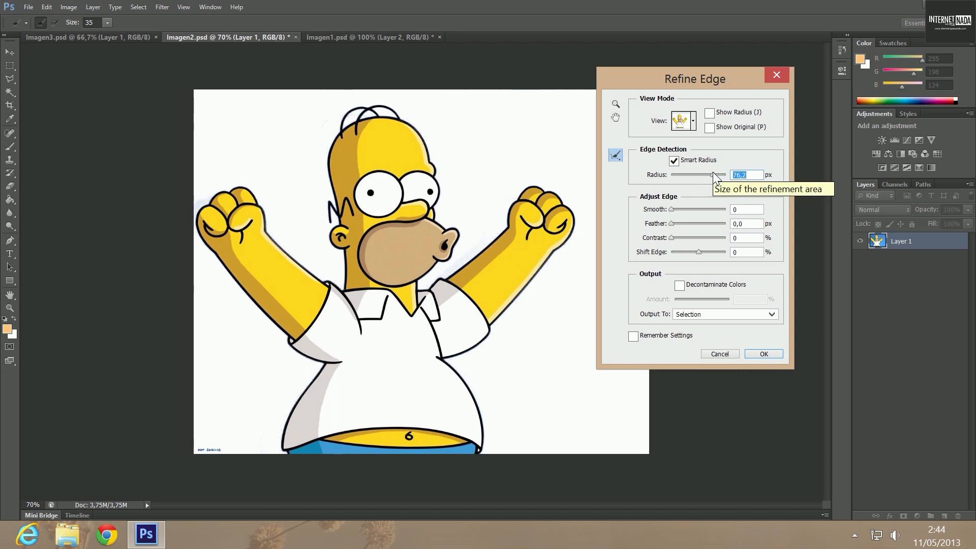
left_click_drag(711, 172, 682, 176)
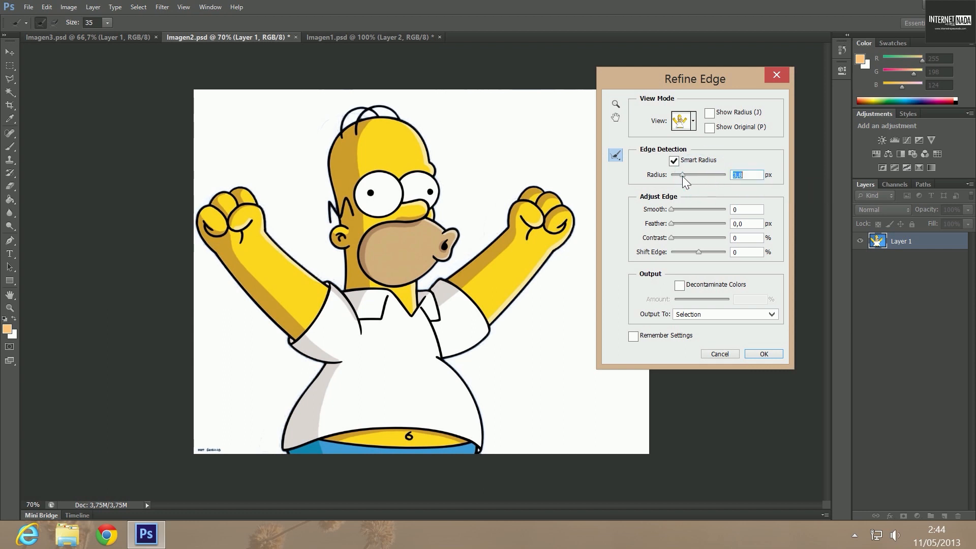
left_click_drag(683, 176, 685, 175)
Try high Smooth values on the figure's edge, and return Smooth to 0.
left_click_drag(670, 208, 711, 208)
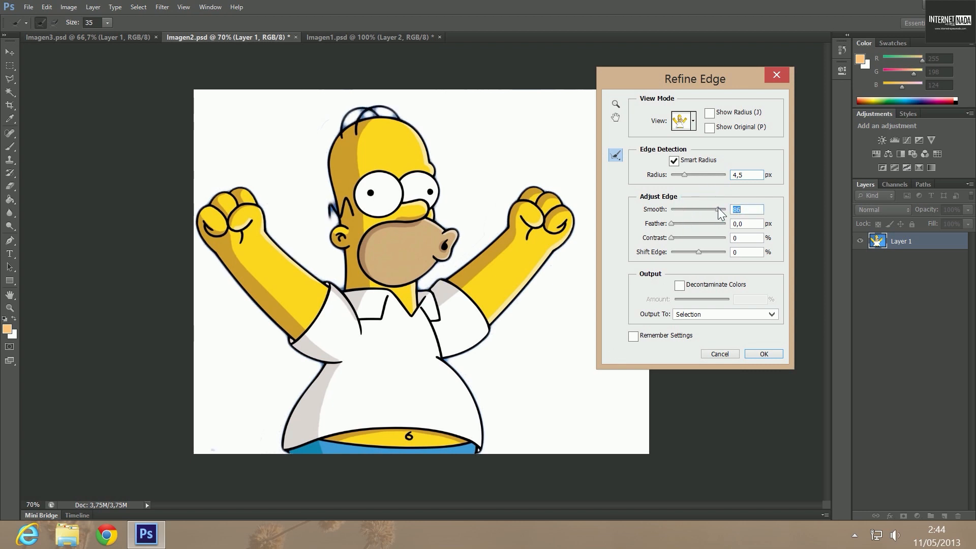
left_click_drag(724, 208, 675, 203)
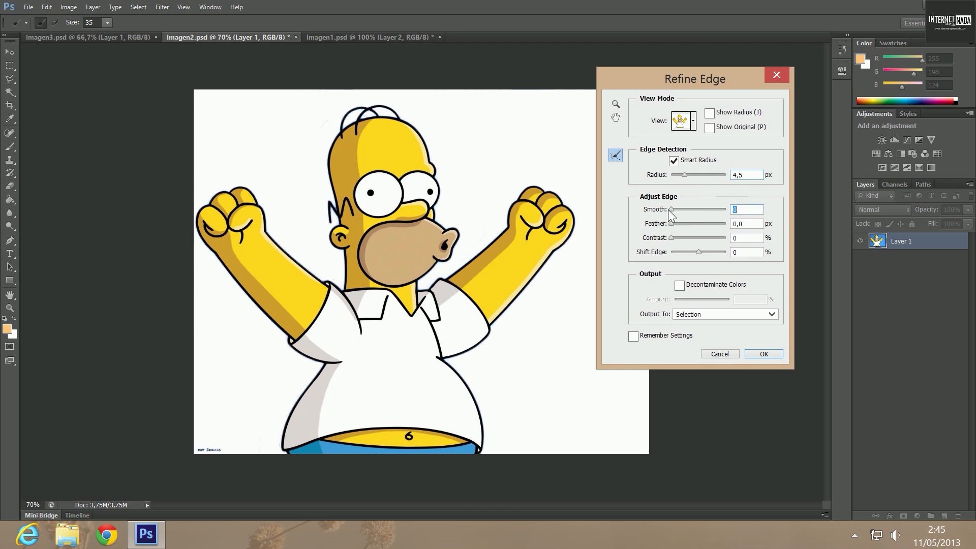
left_click_drag(671, 207, 684, 205)
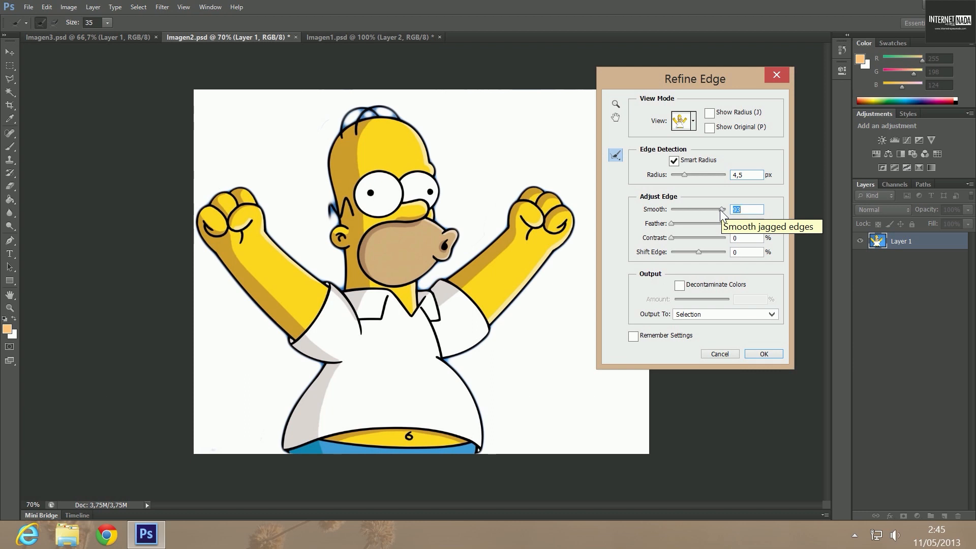
left_click_drag(722, 209, 666, 208)
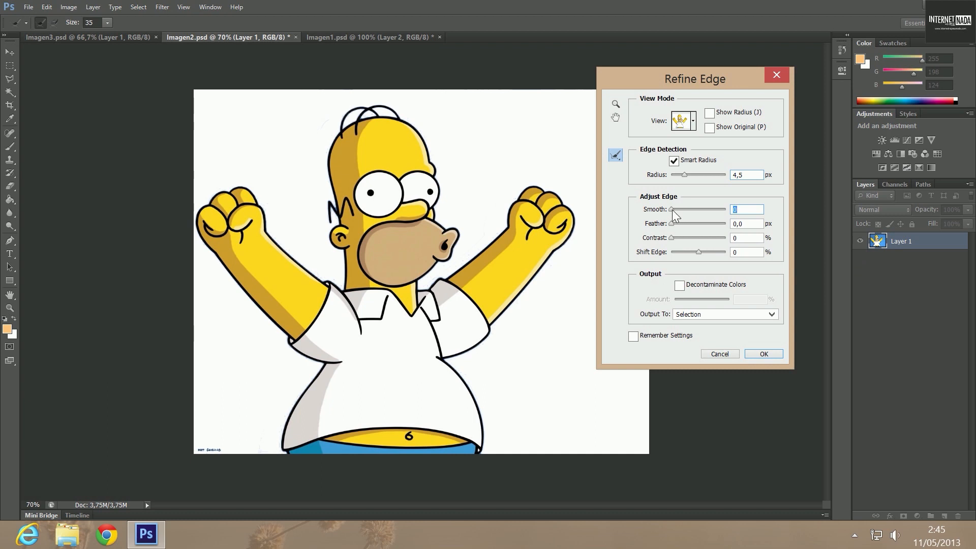
Try a Contrast of 88% on the figure's edge, return it to 0, and apply the refined selection.
left_click_drag(671, 238, 719, 236)
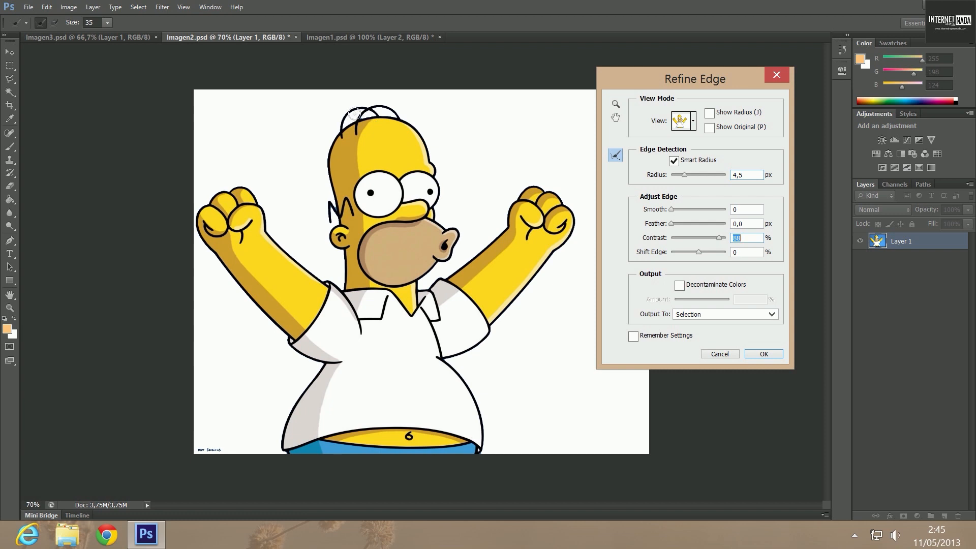
left_click_drag(720, 237, 632, 239)
left_click(762, 355)
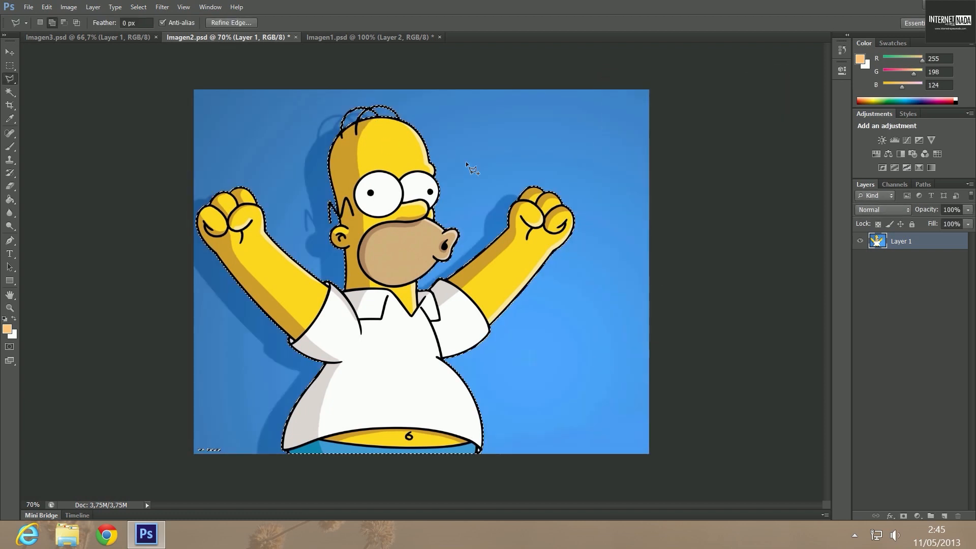
Zoom in to 250% on the figure's head and reopen Refine Edge for the current selection.
left_click(43, 504)
type("250")
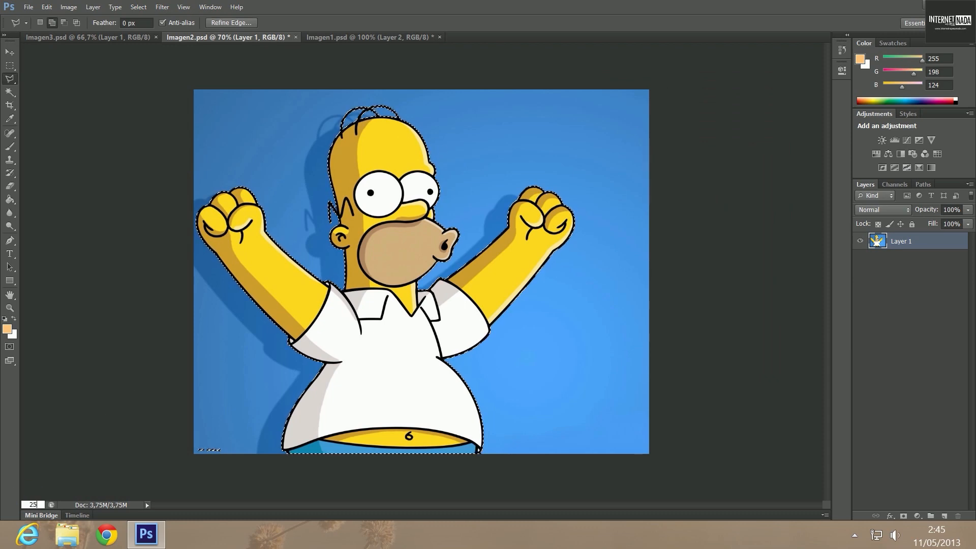
key("Return")
key("3")
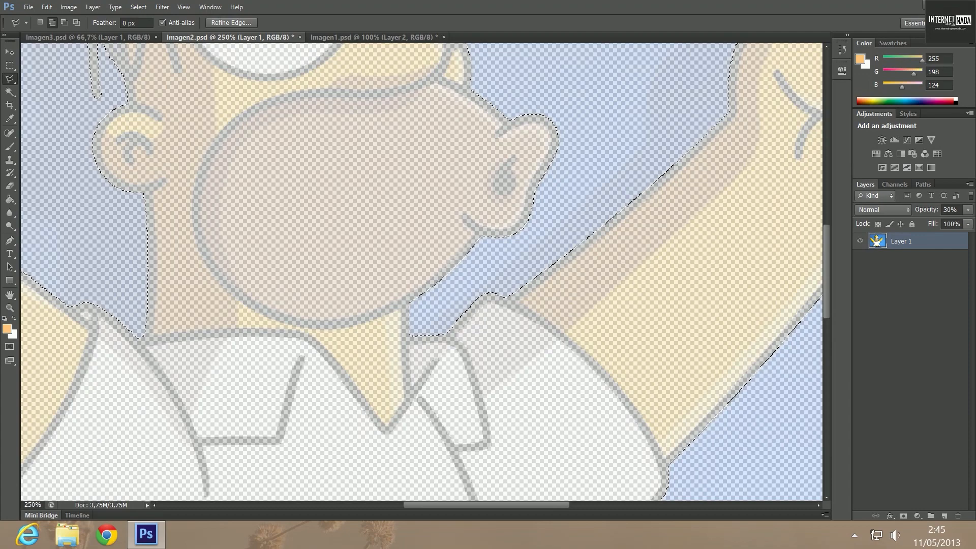
key("0")
scroll(292, 148, "up", 10)
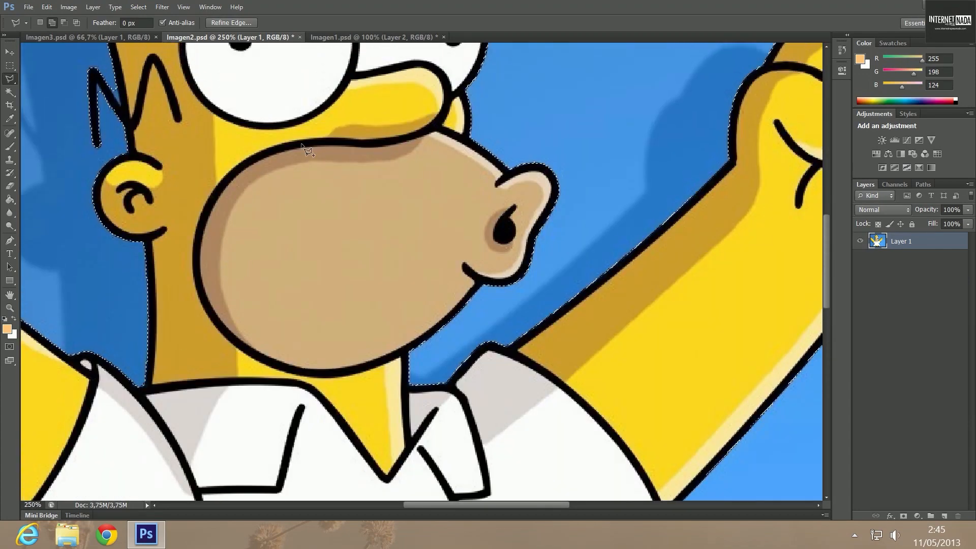
scroll(374, 114, "up", 5)
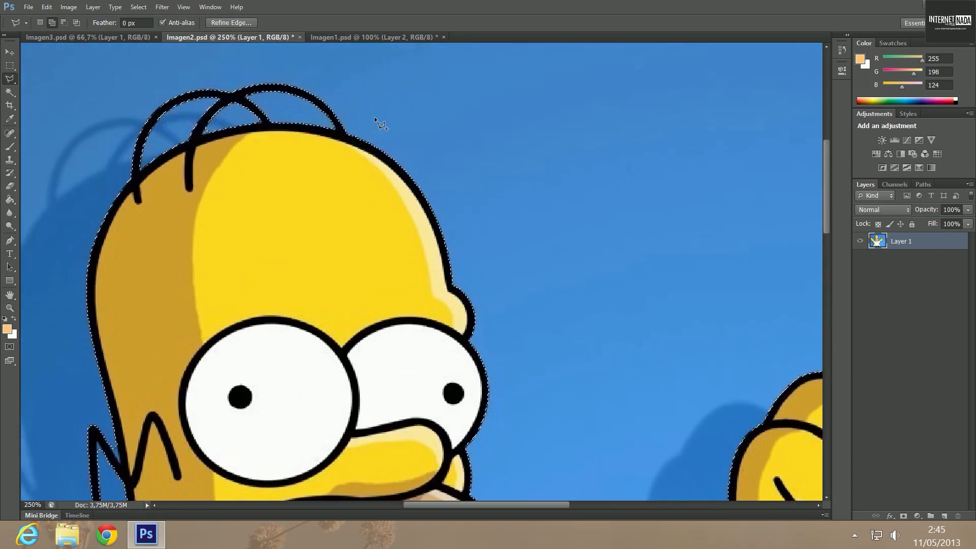
left_click(133, 8)
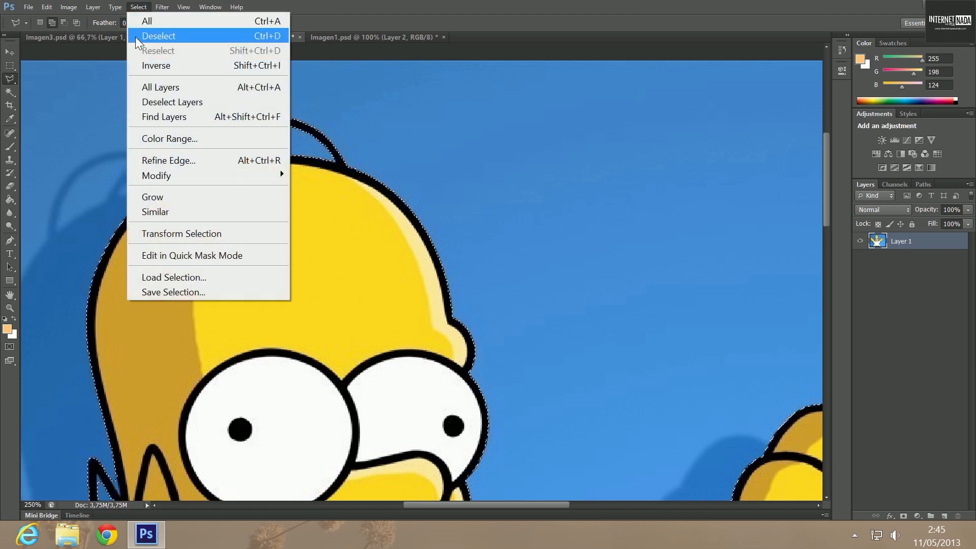
left_click(192, 160)
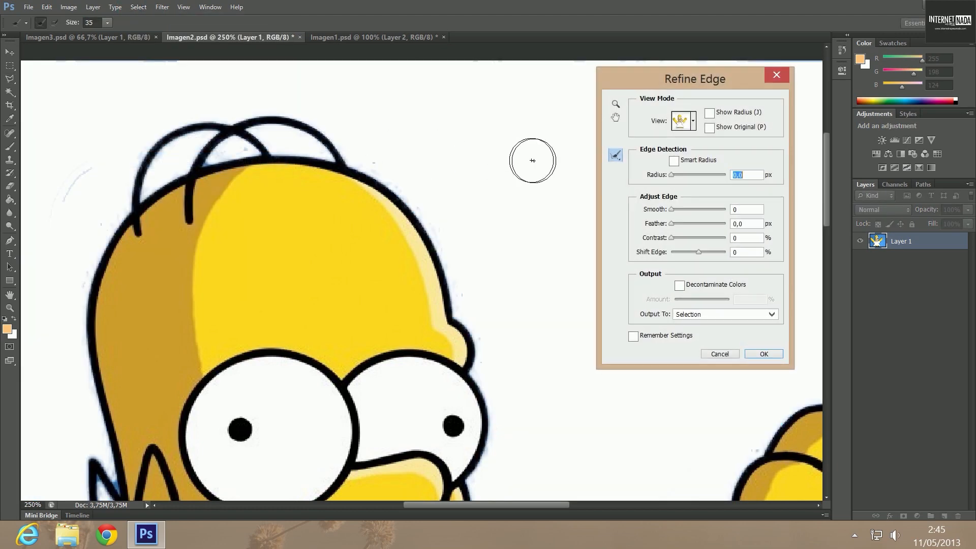
Try an edge Contrast of 83% on the zoomed-in head, and return Contrast to 0.
key("Tab")
key("Tab")
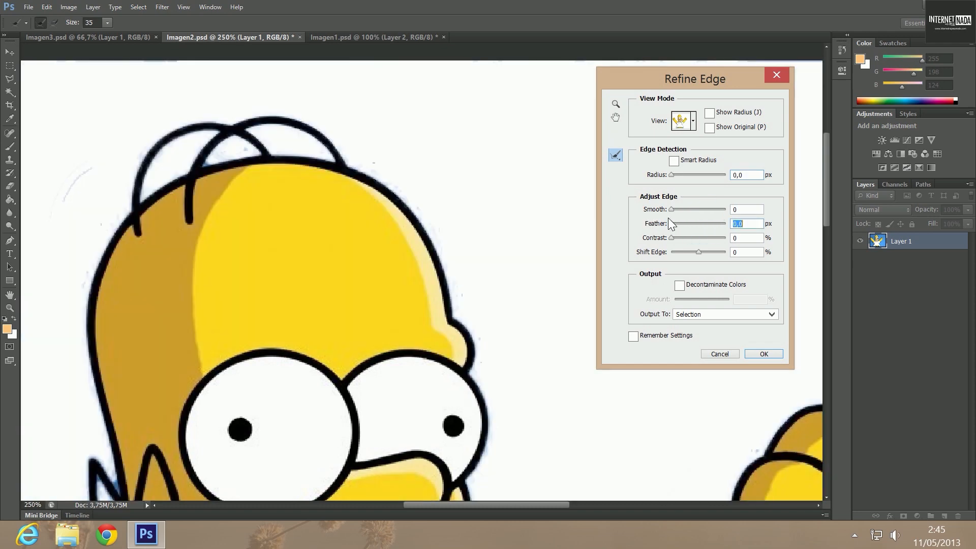
mouse_move(671, 209)
left_mouse_down()
mouse_move(717, 208)
mouse_move(659, 216)
left_mouse_up()
left_click_drag(671, 238, 716, 237)
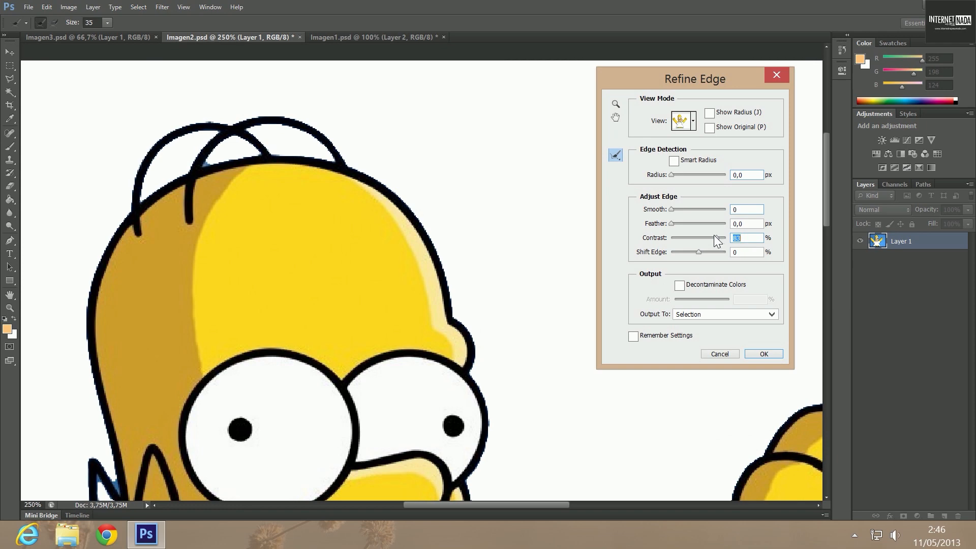
left_click_drag(716, 237, 645, 238)
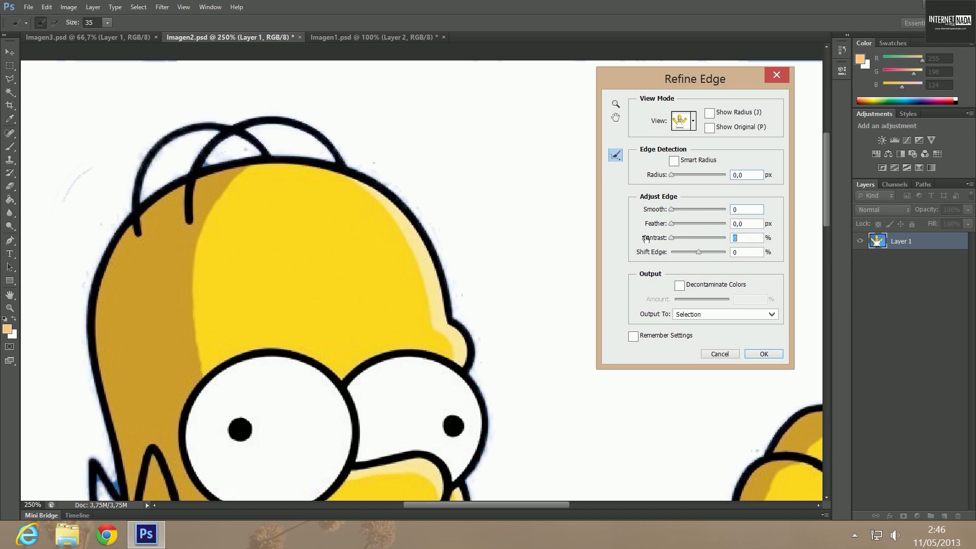
Try a Feather of 4.8 px on the figure's outline, and return Feather to 0.
left_click(671, 226)
left_click_drag(690, 224, 686, 223)
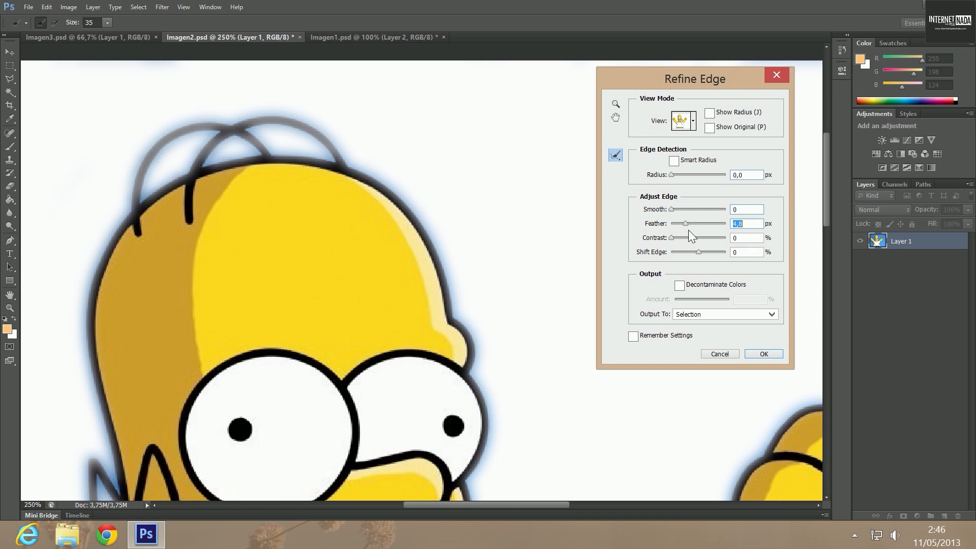
mouse_move(685, 224)
left_mouse_down()
mouse_move(718, 223)
mouse_move(691, 226)
left_mouse_up()
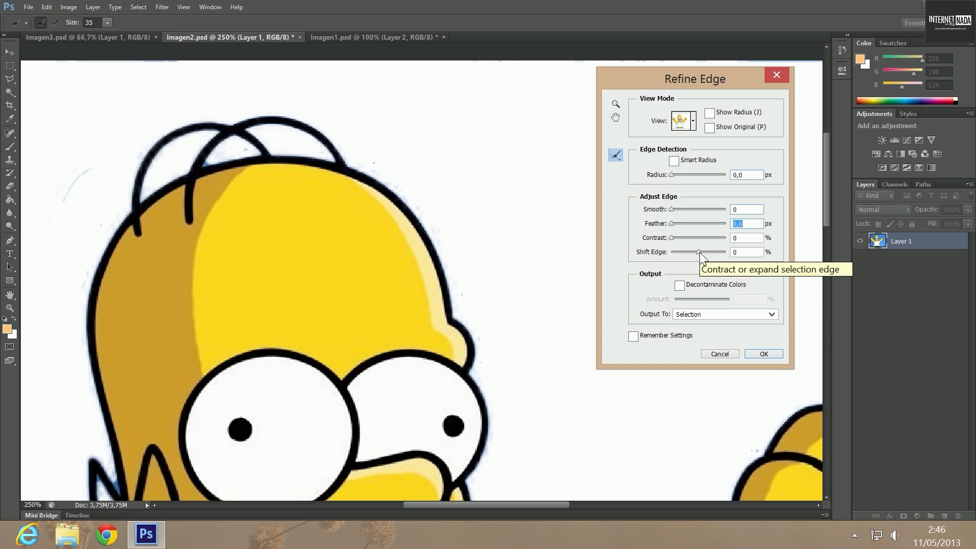
Try Shift Edge at -100% and +100% on the figure's outline, and return it to 0.
left_click_drag(699, 253, 672, 254)
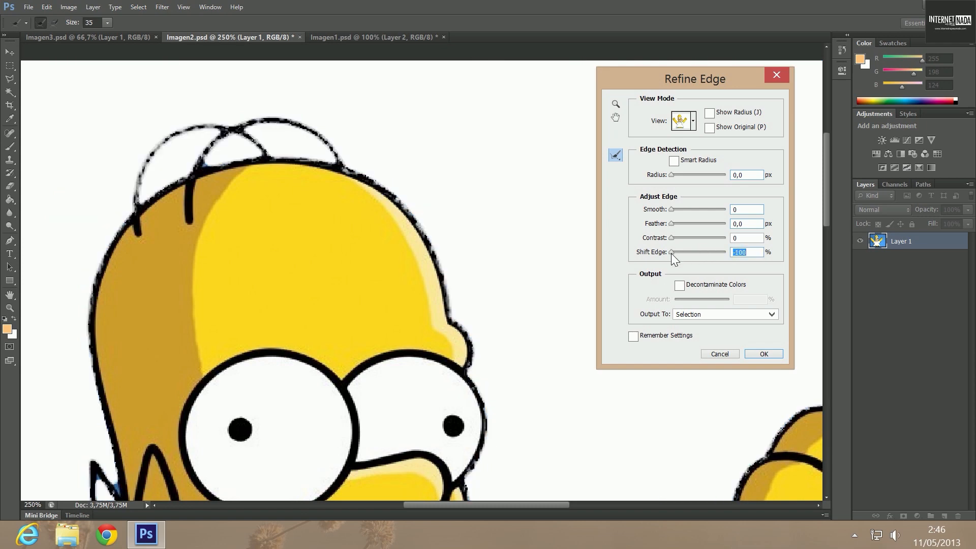
left_click_drag(688, 250, 727, 251)
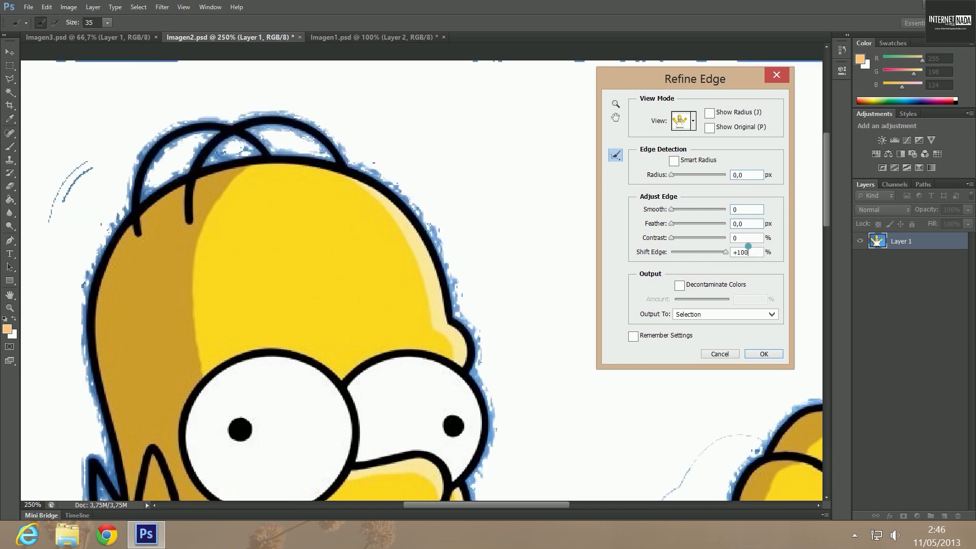
type("0")
key("shift+Tab")
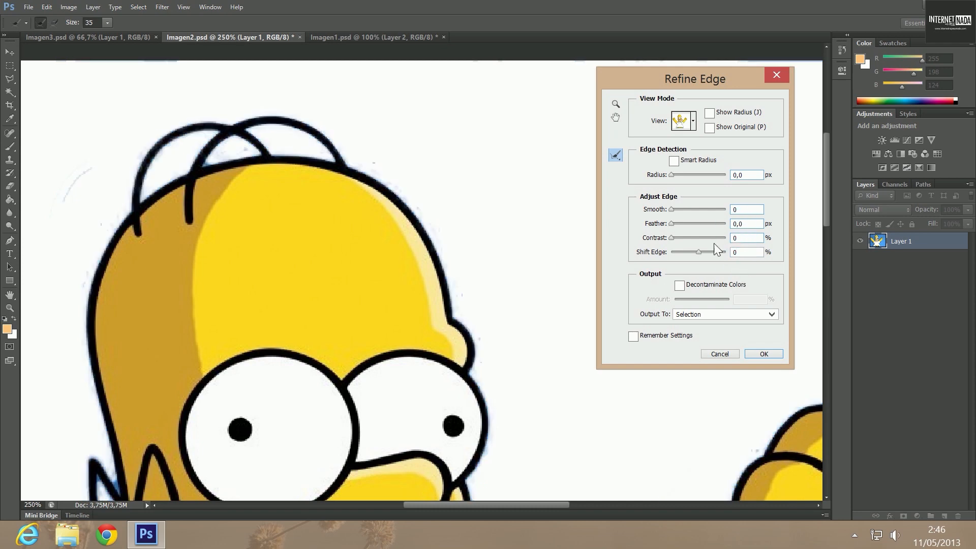
Try the Decontaminate Colors option and output the refined figure as a new layer with a layer mask.
left_click(679, 285)
left_click(679, 285)
left_click(764, 354)
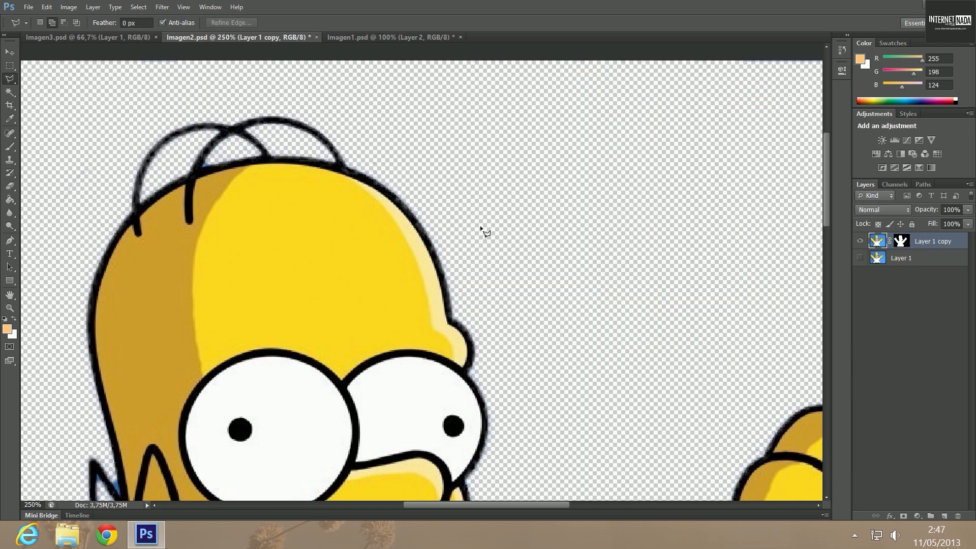
Examine the masked figure's edges from head to waist at 100% zoom and the whole cutout at 60%.
scroll(353, 221, "down", 5)
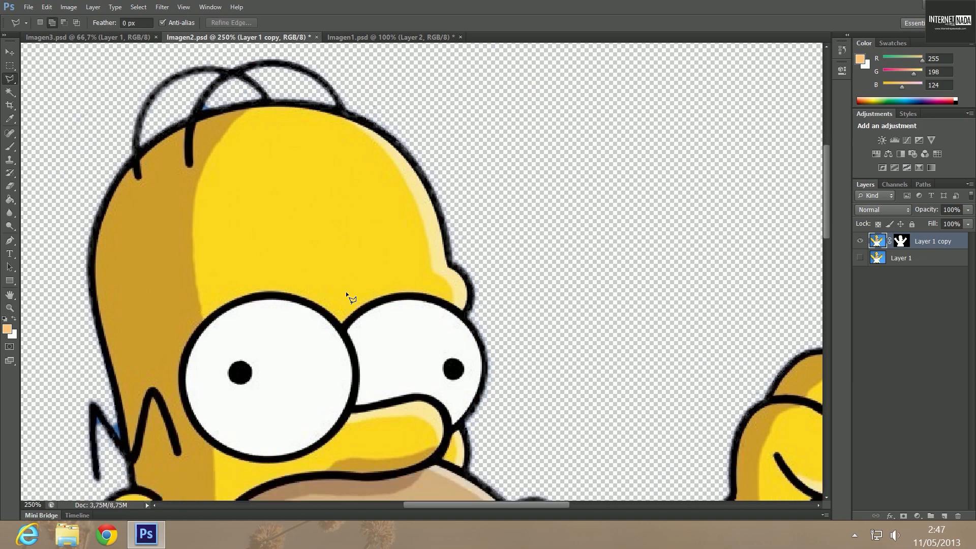
left_click(32, 504)
type("100")
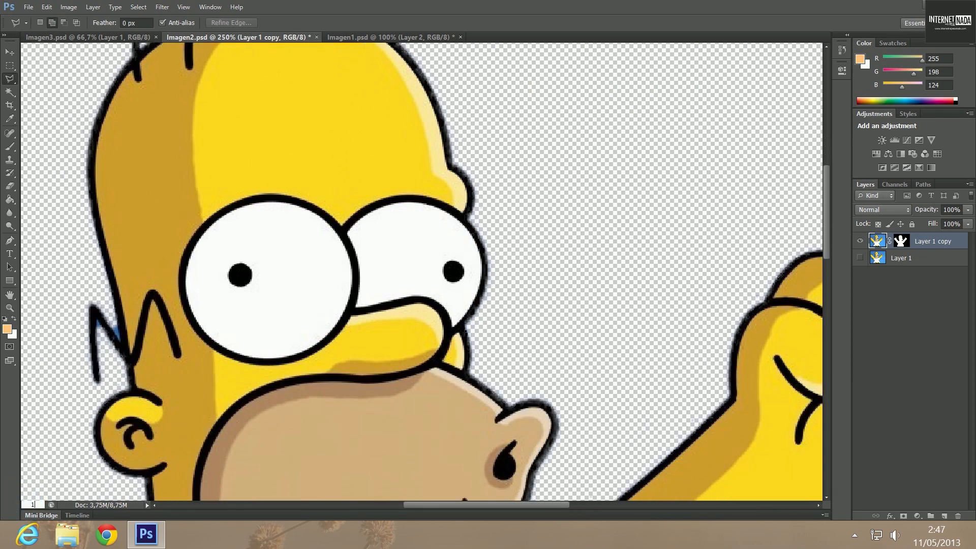
key("Return")
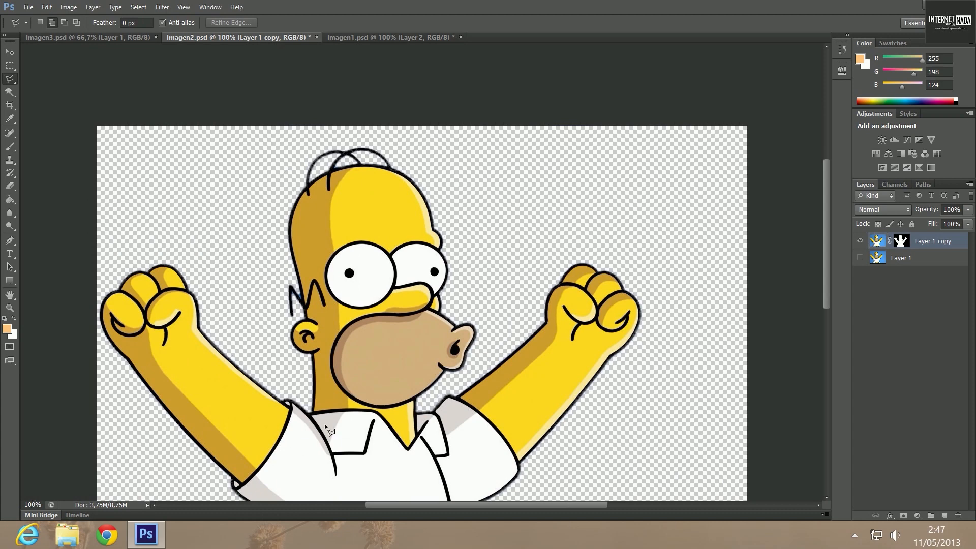
scroll(328, 406, "down", 3)
scroll(426, 333, "down", 5)
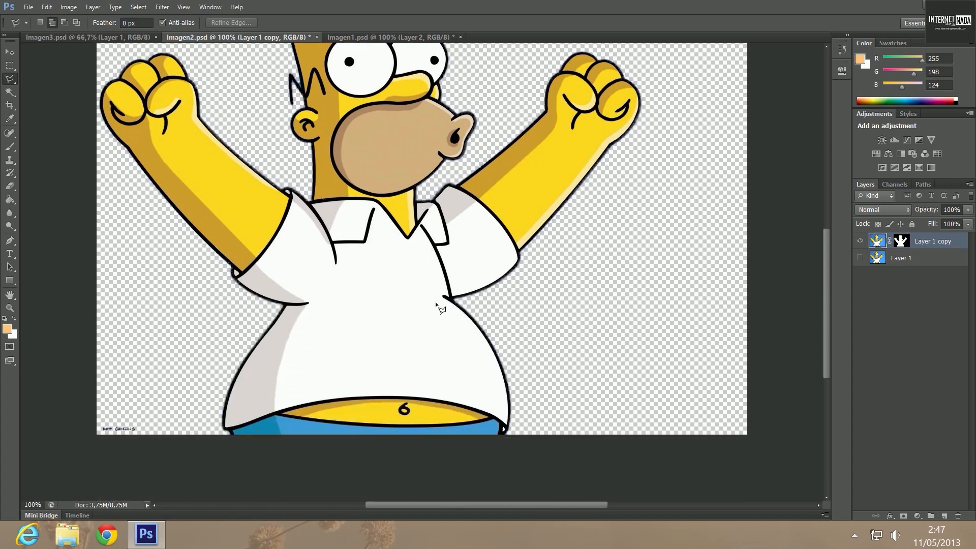
double_click(33, 504)
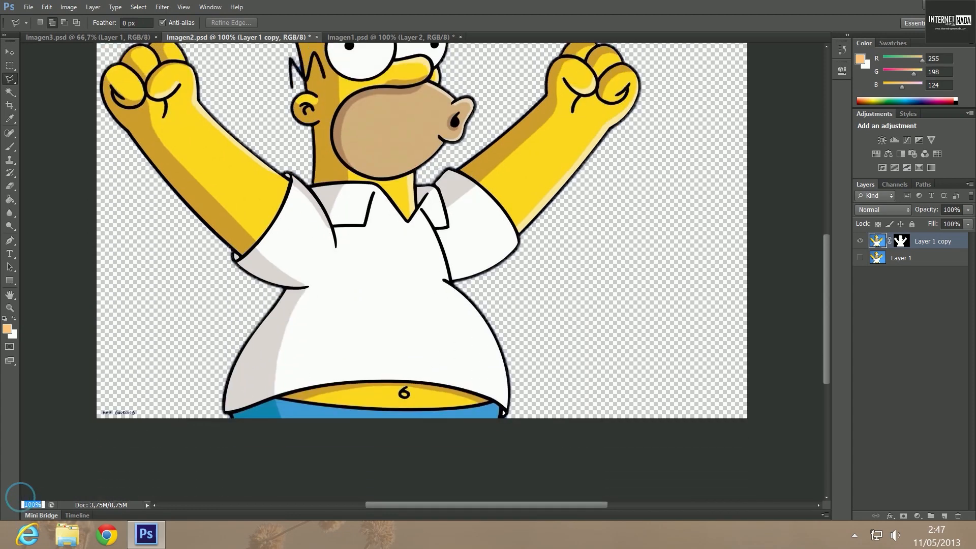
type("60")
key("Return")
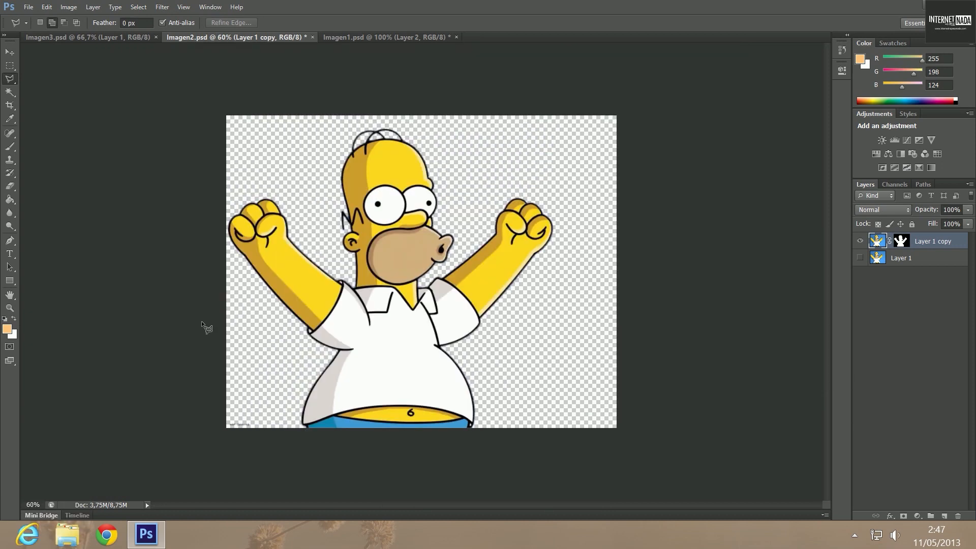
Add a new empty layer above the masked figure with the default name and settings.
left_click(91, 7)
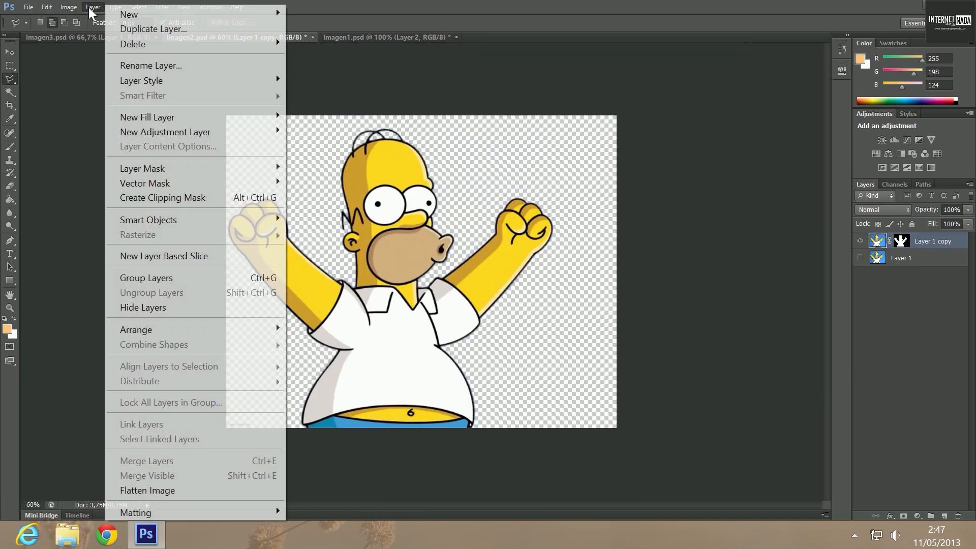
mouse_move(133, 12)
left_click(325, 12)
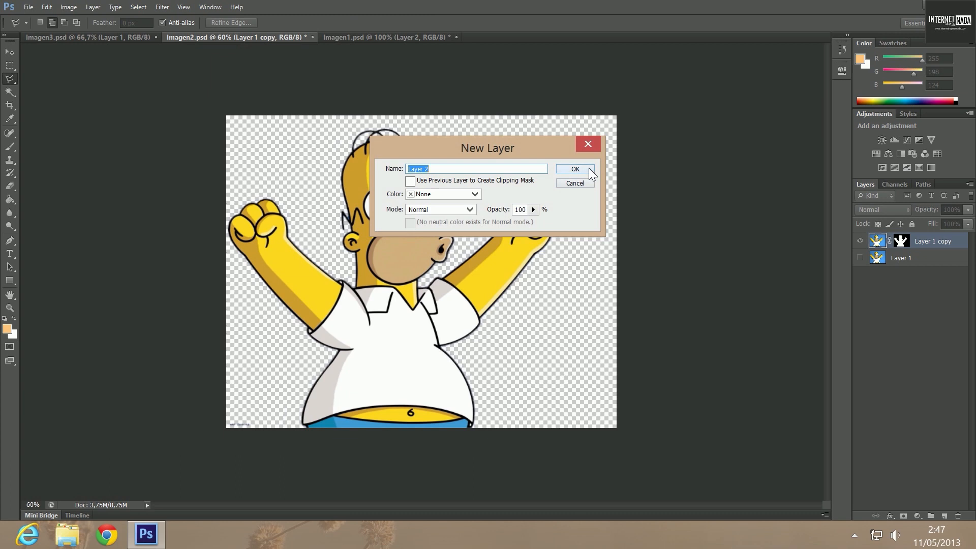
left_click(575, 169)
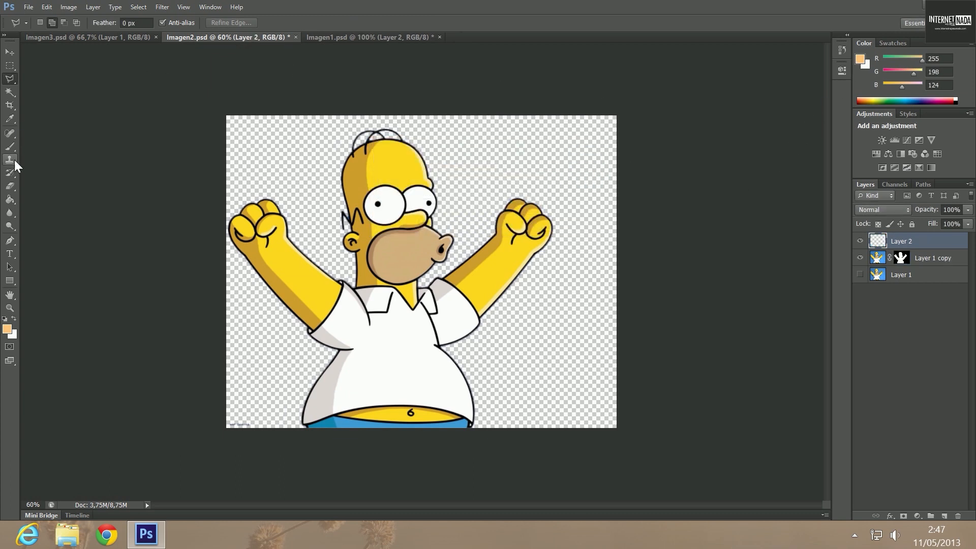
Fill the new layer with the light orange foreground color using Paint Bucket, and move it beneath the masked figure's layer.
left_click(9, 200)
left_click(263, 139)
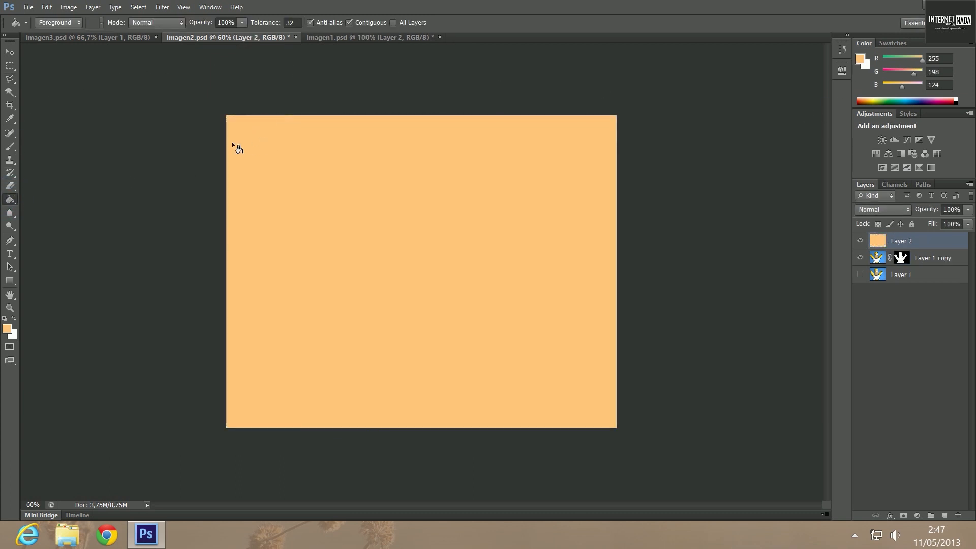
left_click_drag(937, 241, 938, 270)
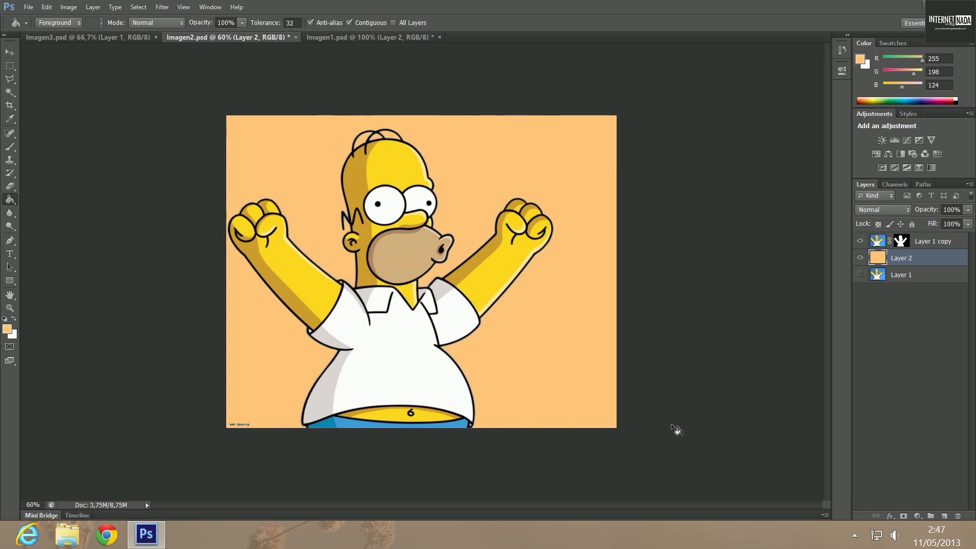
Switch to Imagen3.psd and select the whole portrait inside its white border with the Rectangular Marquee.
left_click(394, 33)
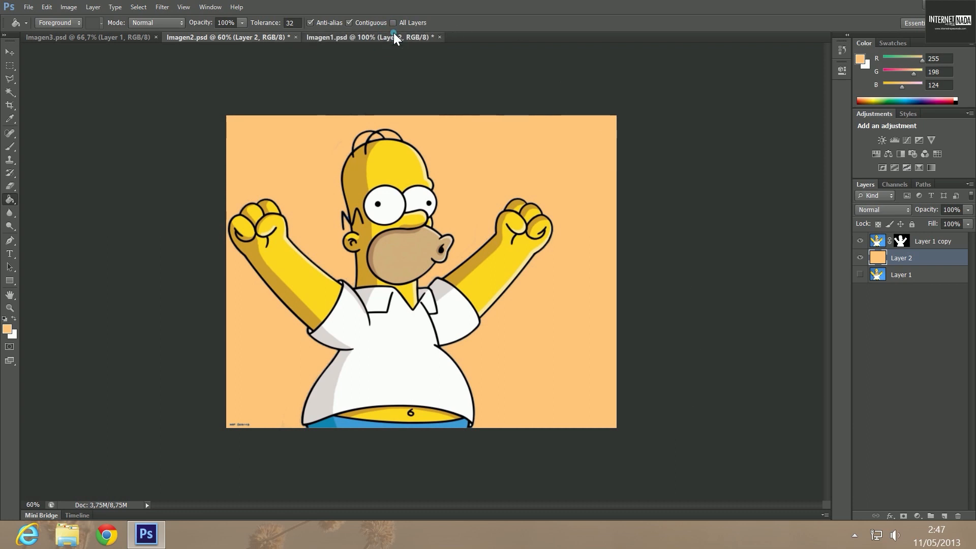
left_click(232, 35)
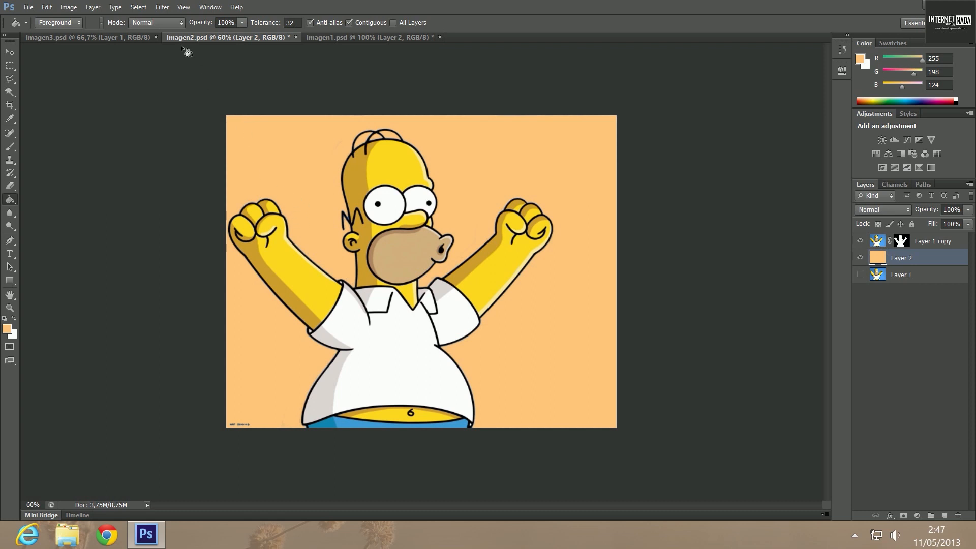
left_click(73, 37)
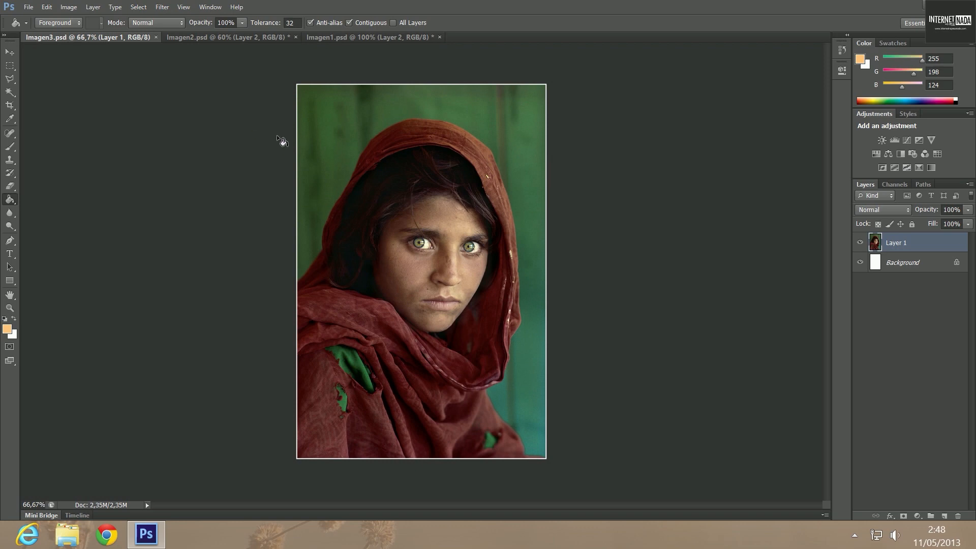
left_click(10, 64)
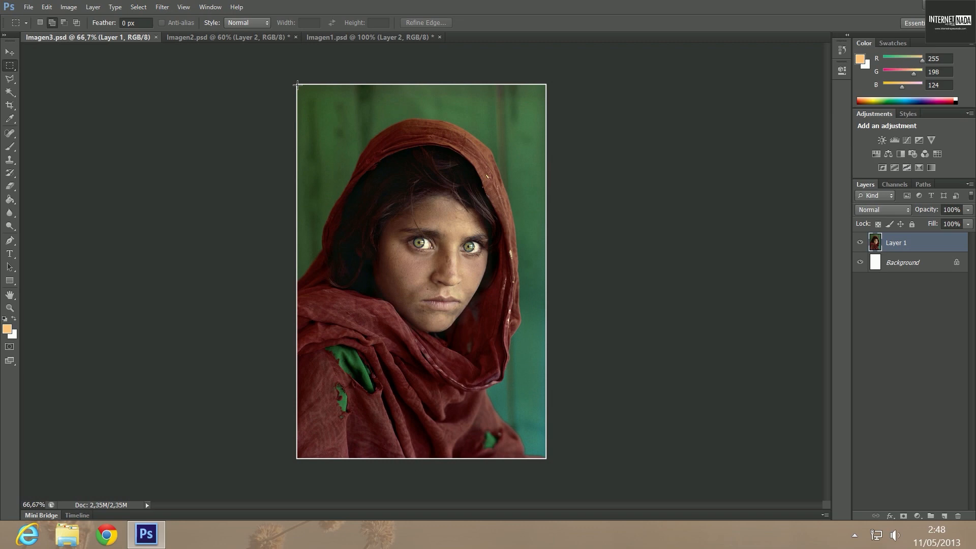
left_click_drag(297, 85, 544, 457)
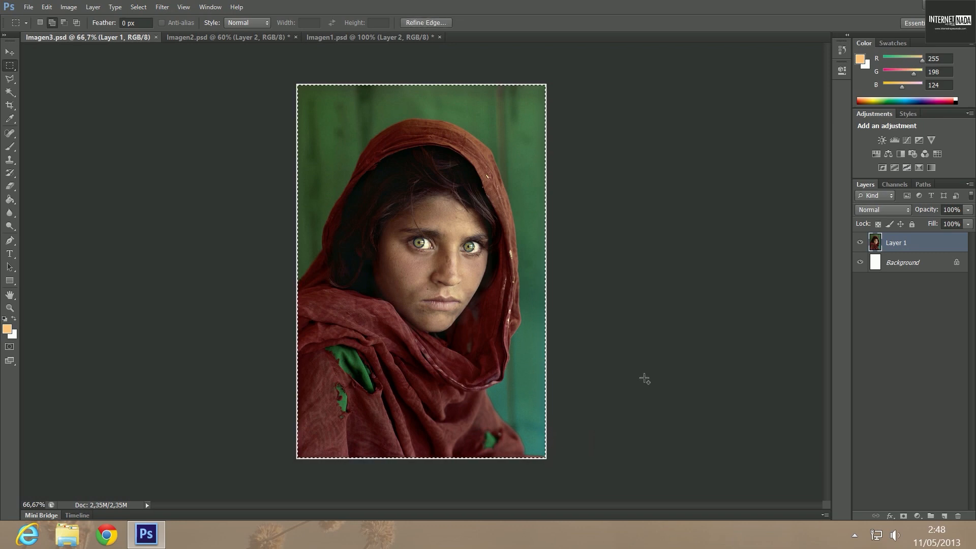
Create a new document from the Clipboard preset, 731 × 1102 pixels with a white background, and paste the copied portrait into it.
left_click(28, 6)
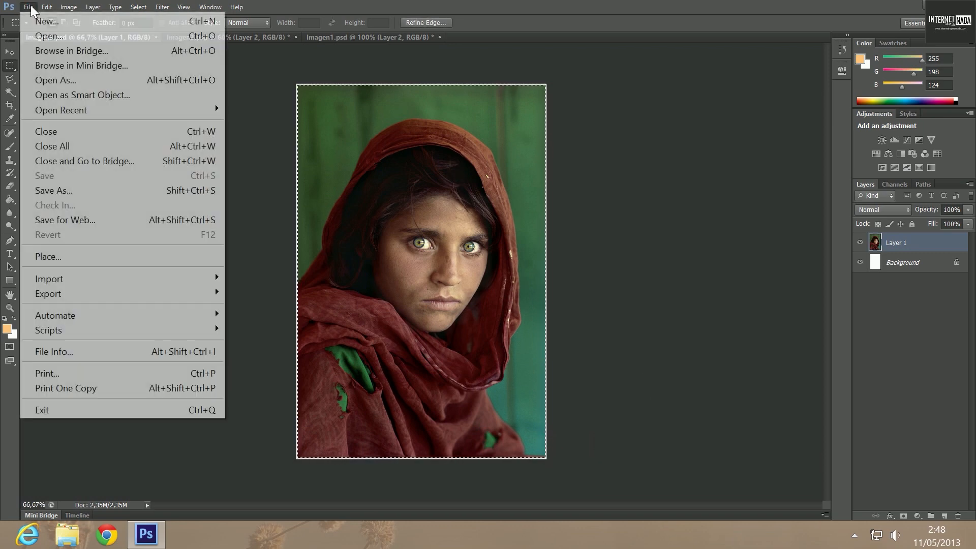
left_click(45, 23)
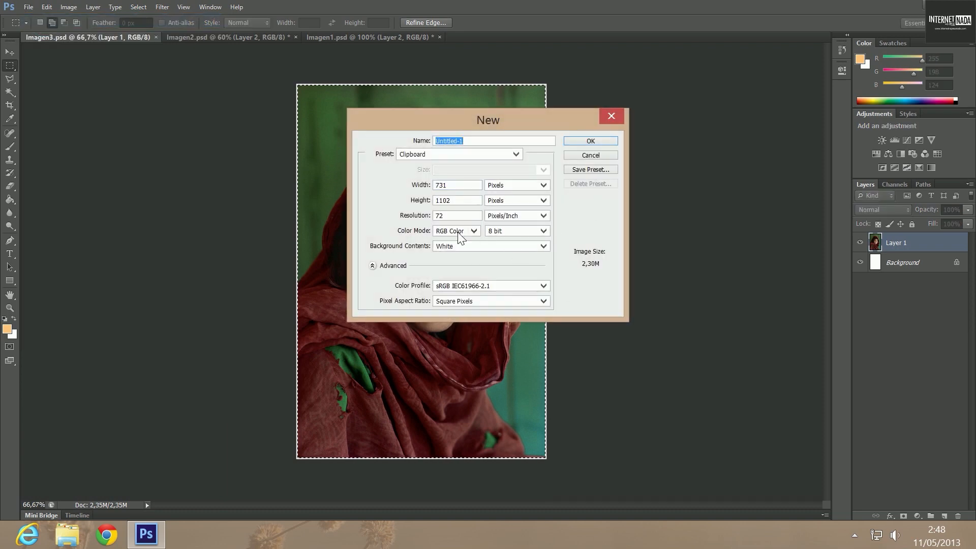
left_click(583, 143)
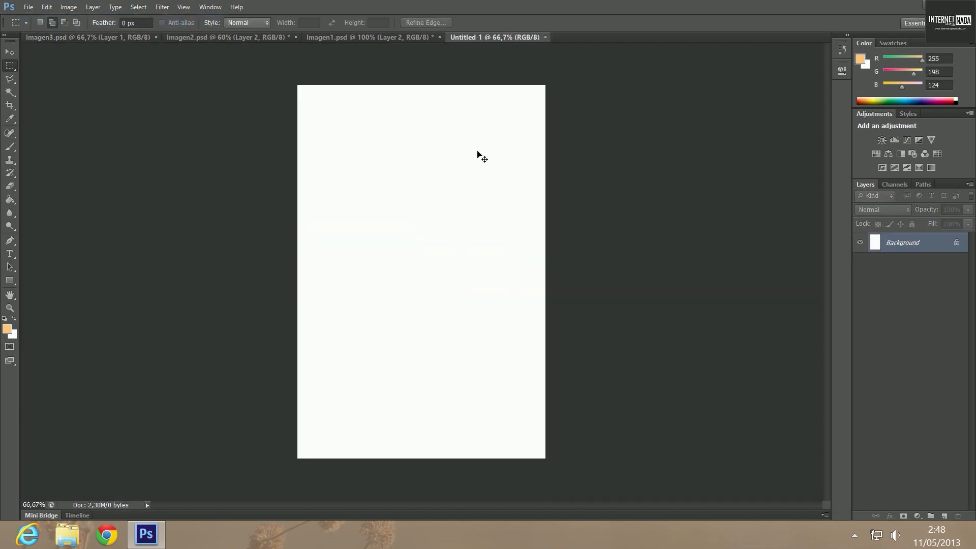
key("ctrl+v")
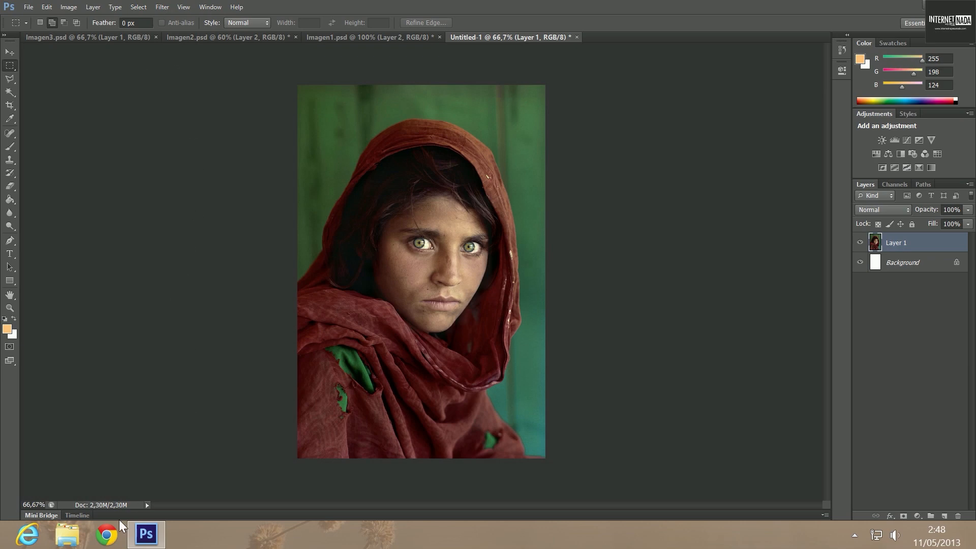
At 120% zoom, outline the shawl from the portrait's bottom edge up to the chin with the Magnetic Lasso and close the selection.
left_click(33, 504)
double_click(32, 505)
type("120")
key("Return")
scroll(395, 403, "down", 4)
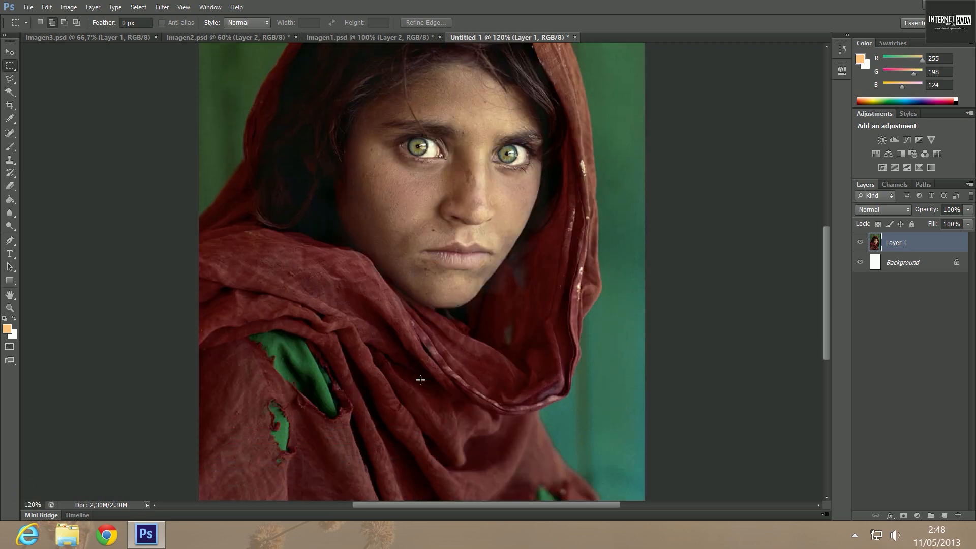
scroll(446, 365, "up", 1)
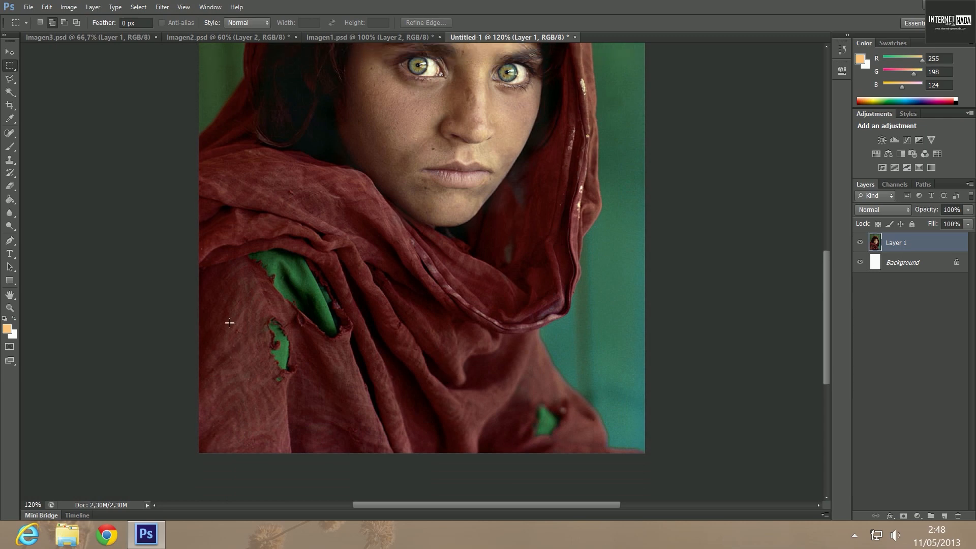
left_click(8, 79)
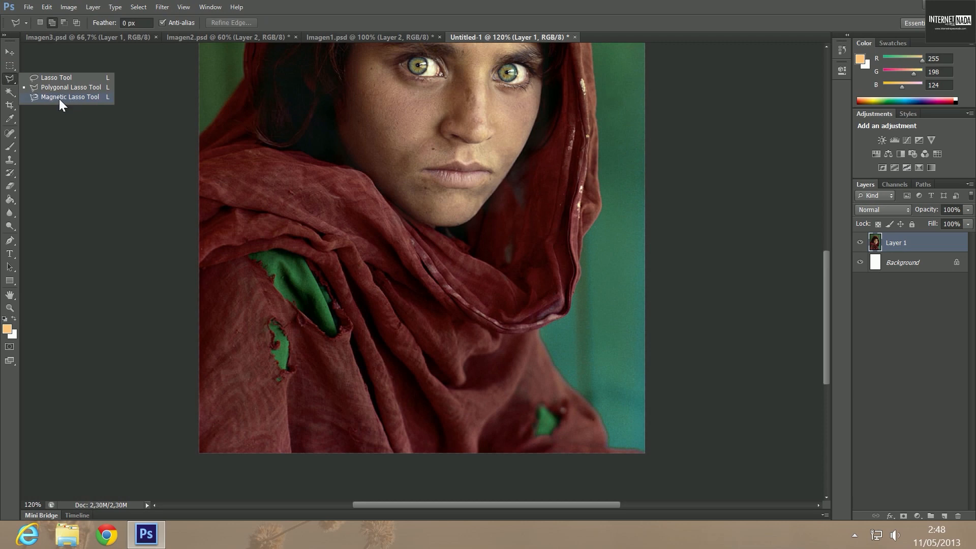
left_click(59, 98)
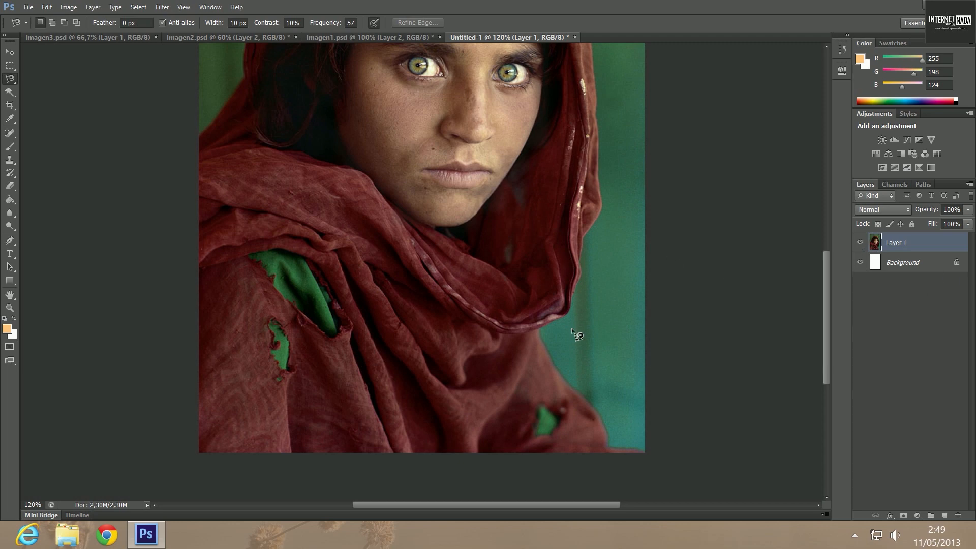
scroll(526, 437, "down", 2)
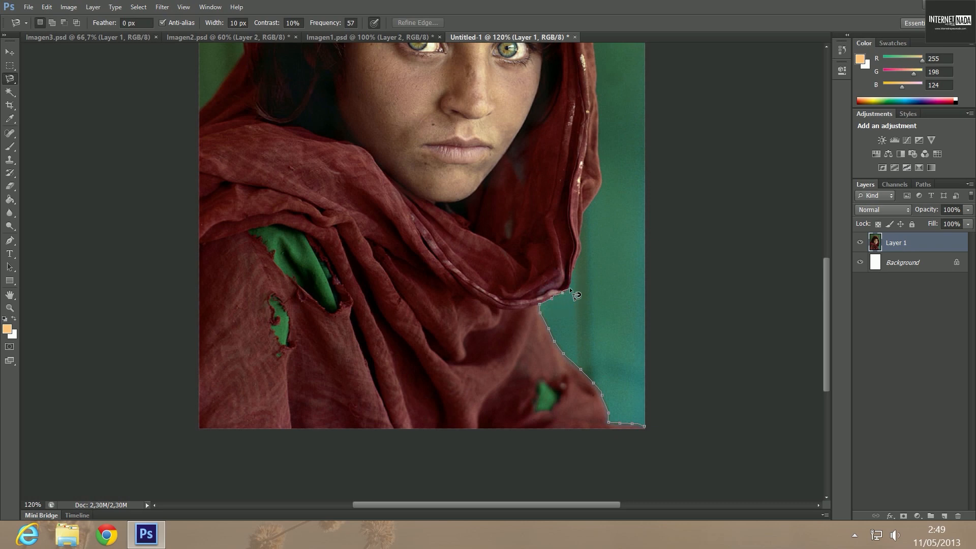
left_click(565, 292)
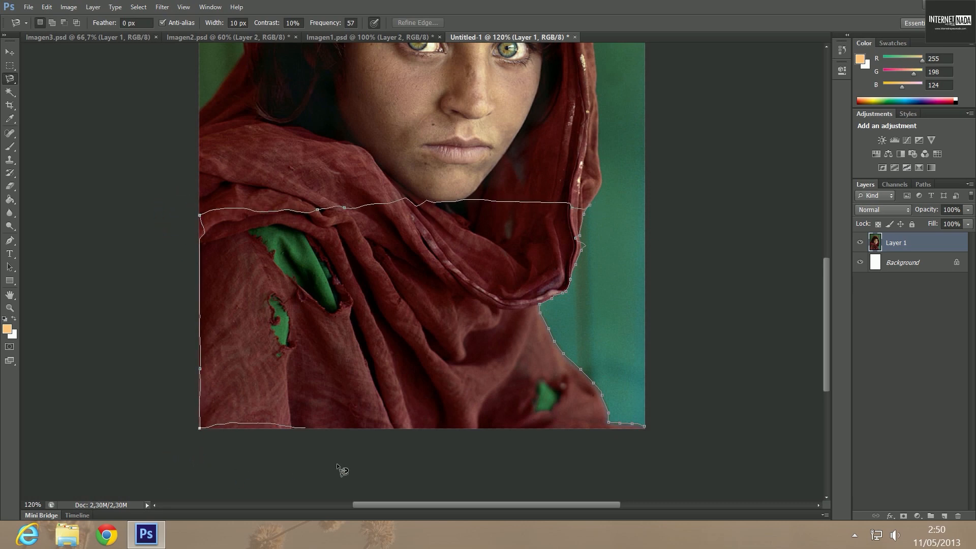
key("Escape")
left_click(564, 452)
double_click(541, 437)
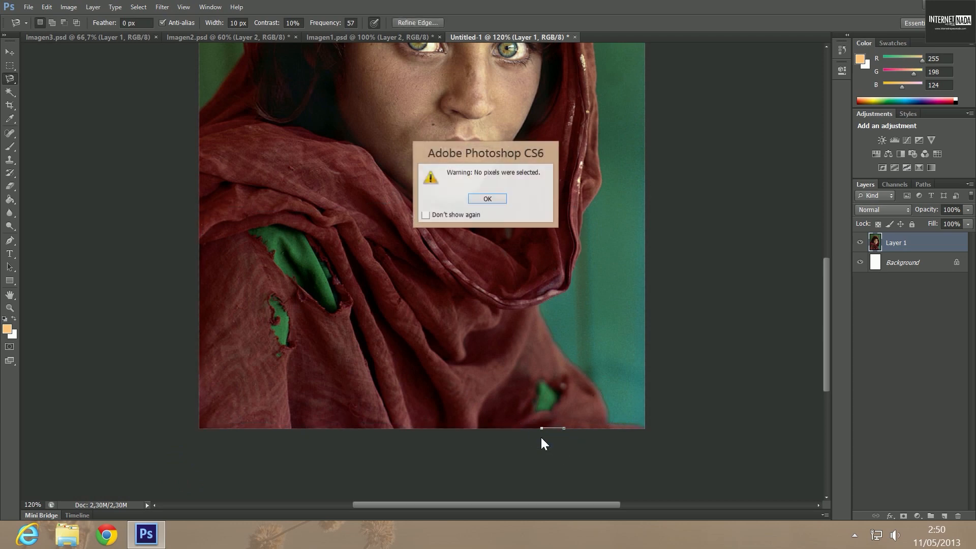
left_click(487, 199)
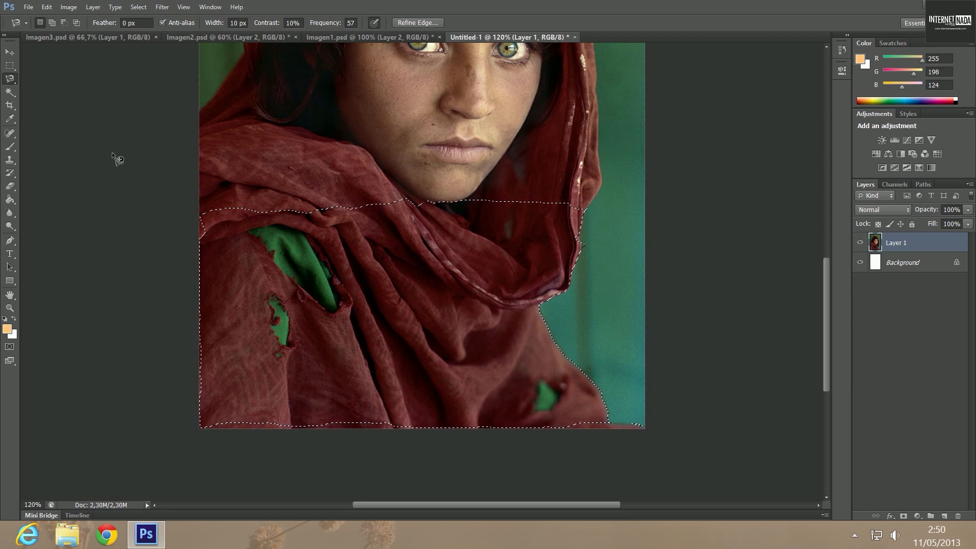
Add the missed strips along the shawl's left and bottom image edges to the selection with the Rectangular Marquee.
left_click(53, 22)
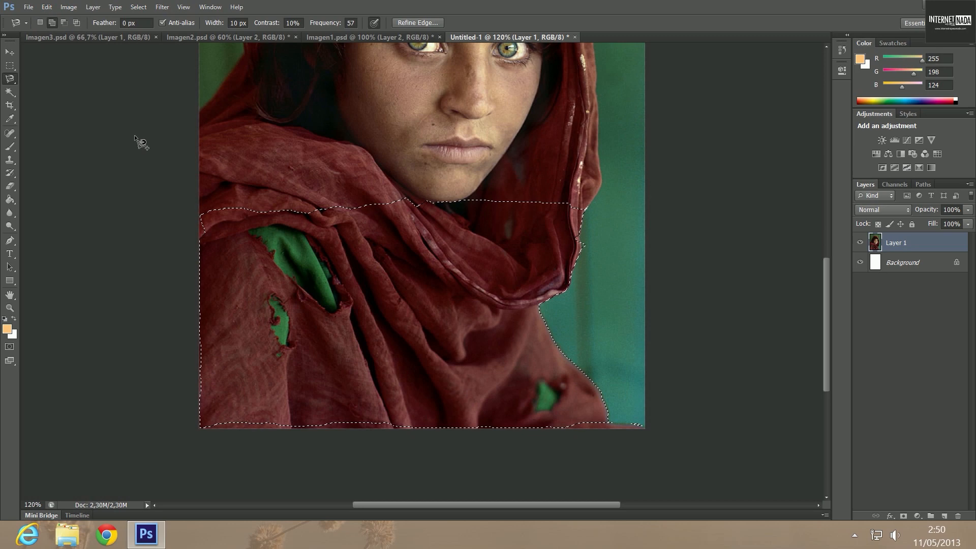
left_click(6, 67)
left_click_drag(216, 212, 144, 465)
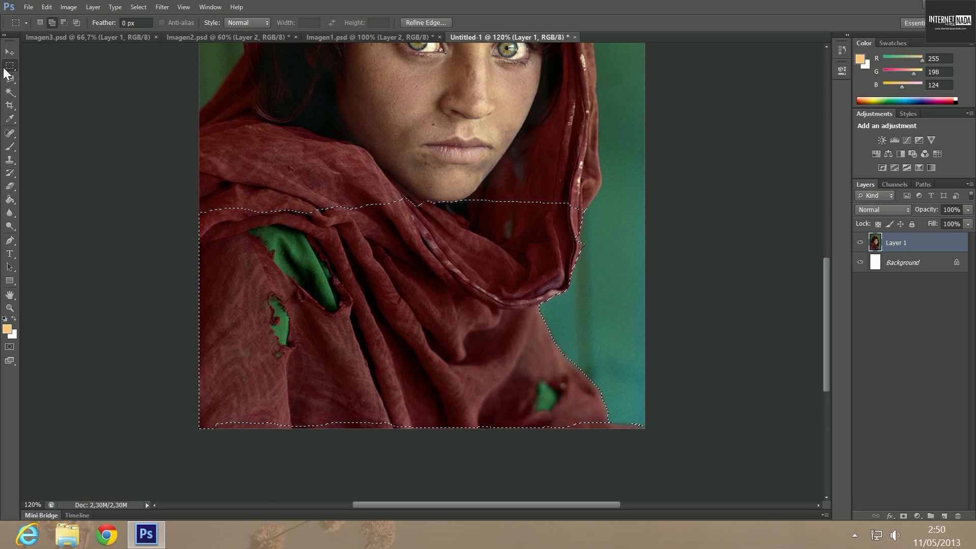
left_click_drag(184, 405, 599, 494)
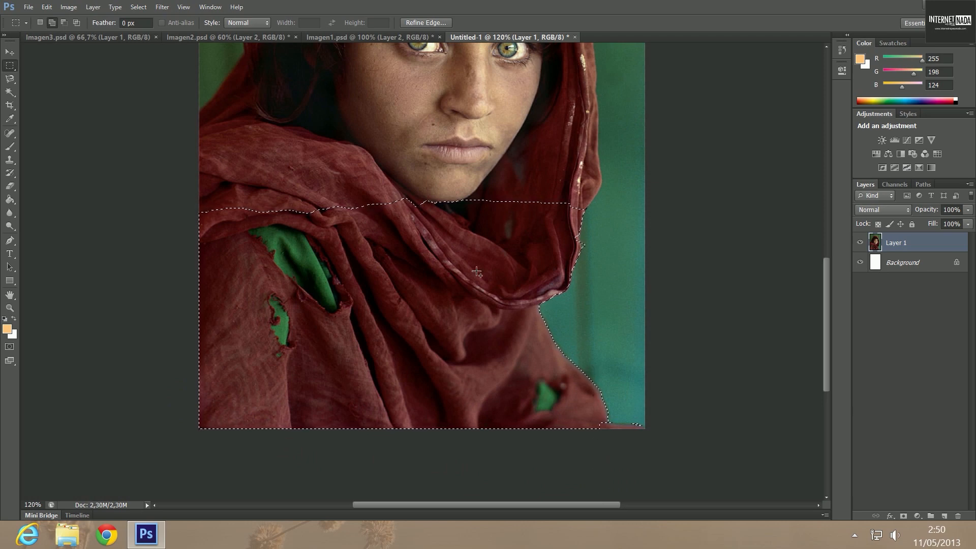
left_click(11, 79)
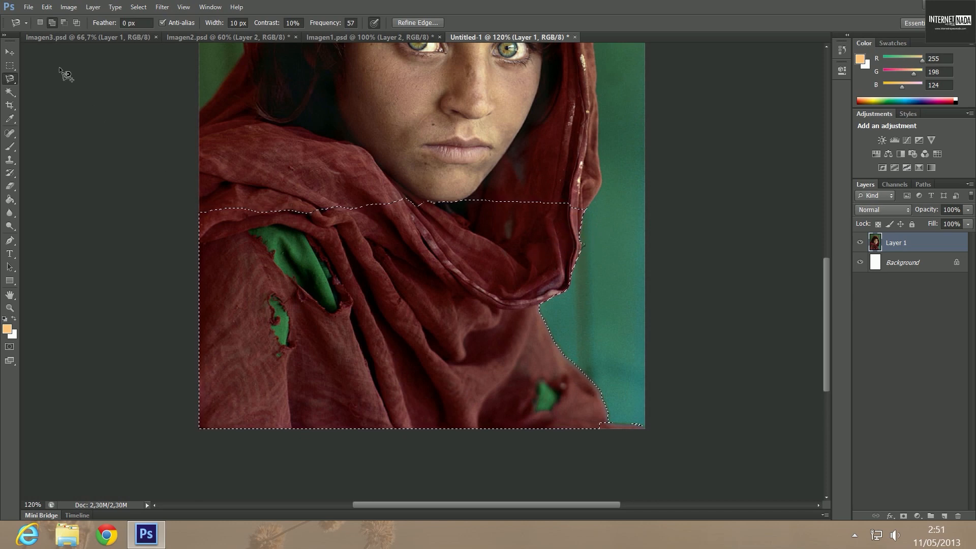
left_click(64, 22)
left_click(582, 240)
key("Escape")
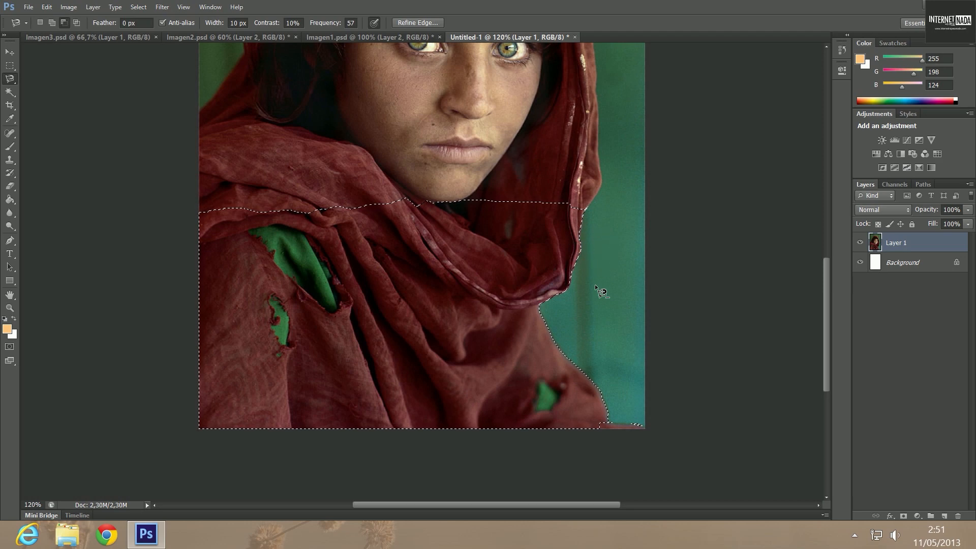
Add the thin strip of cloth in the portrait's bottom-right corner to the selection using the Magnetic Lasso and Polygonal Lasso.
left_click(51, 23)
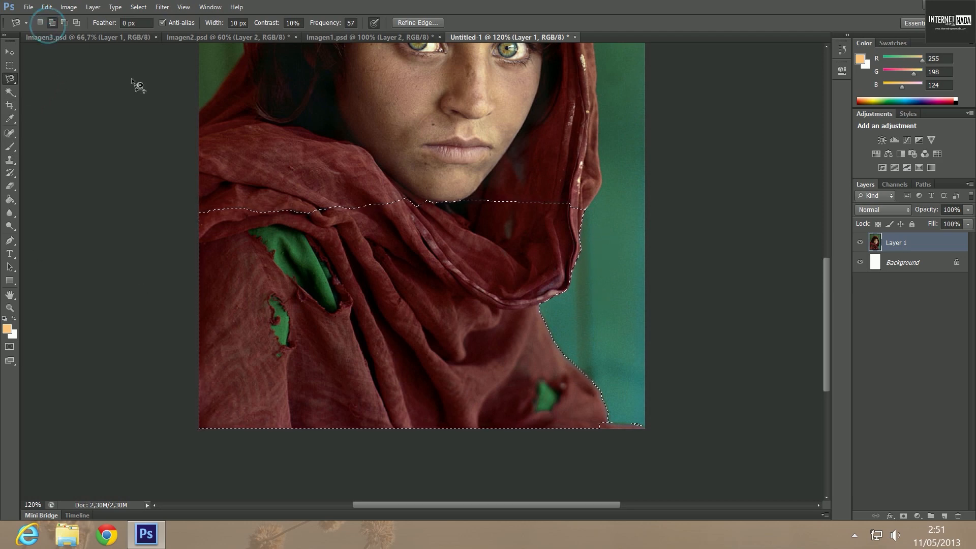
left_click(614, 422)
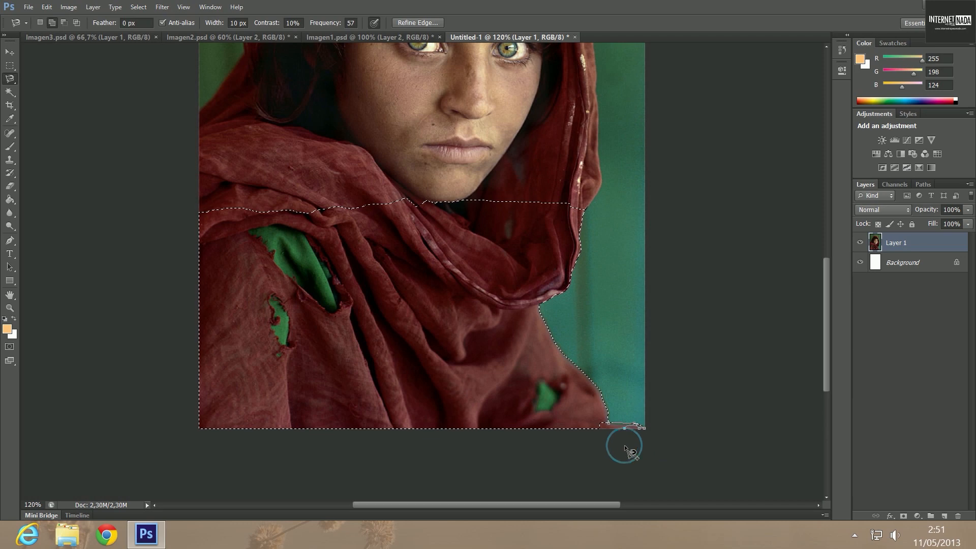
mouse_move(615, 448)
left_mouse_down()
mouse_move(592, 452)
mouse_move(582, 417)
mouse_move(557, 429)
left_mouse_up()
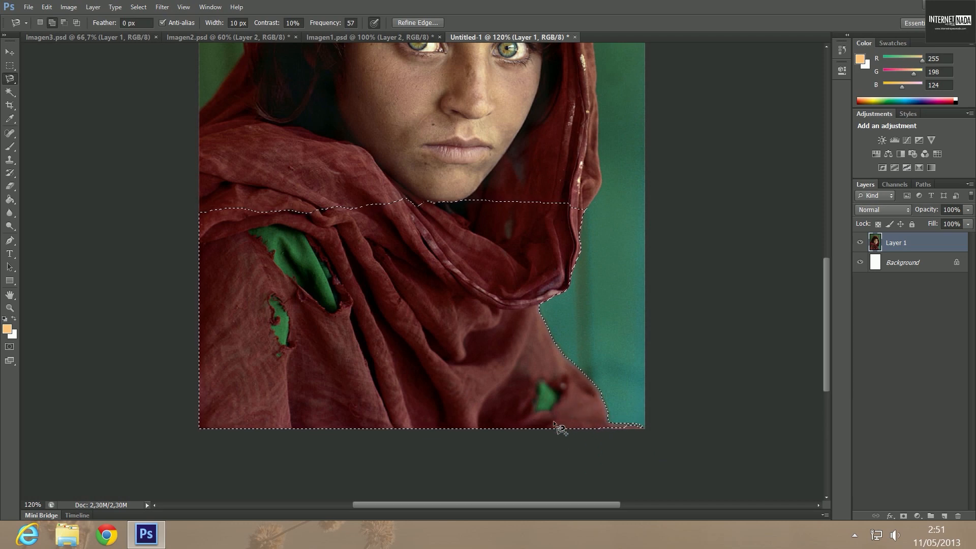
right_click(10, 79)
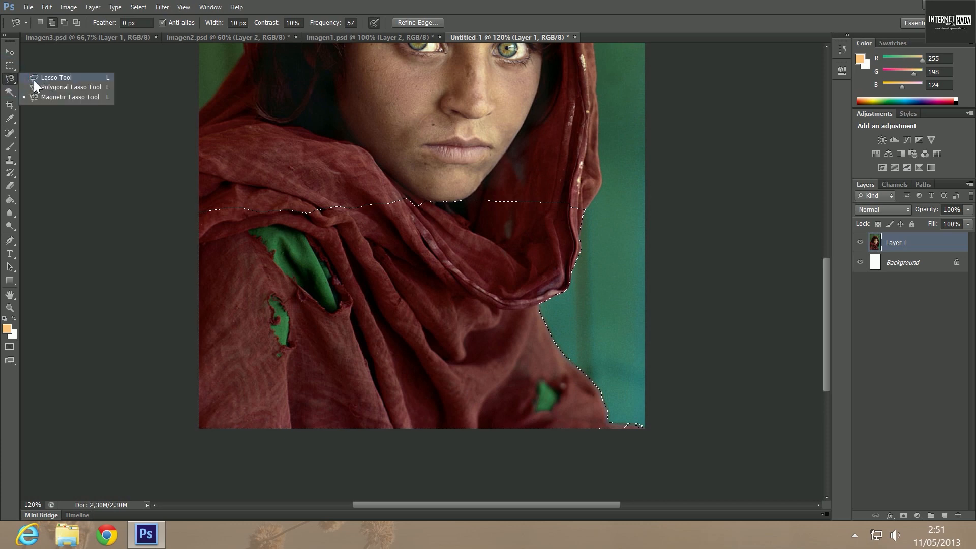
left_click(42, 83)
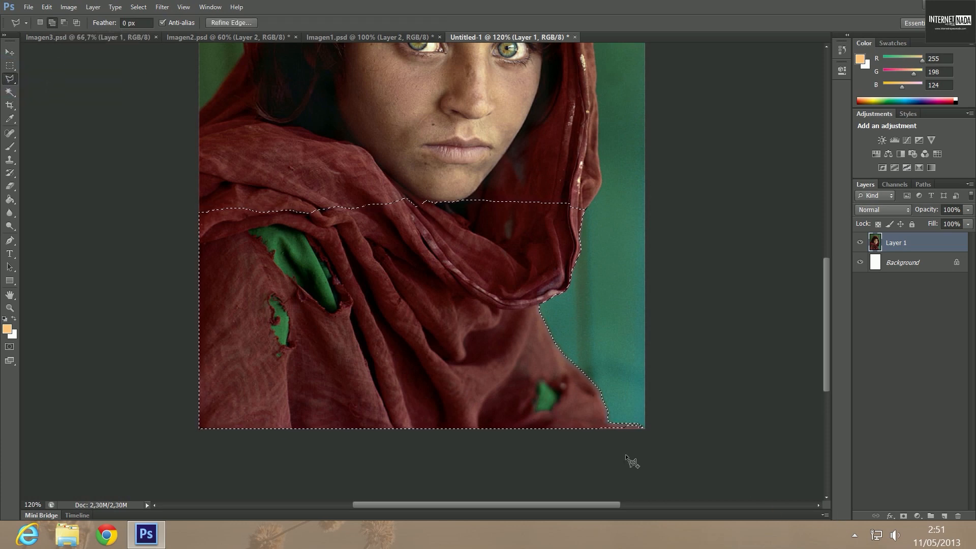
left_click(596, 430)
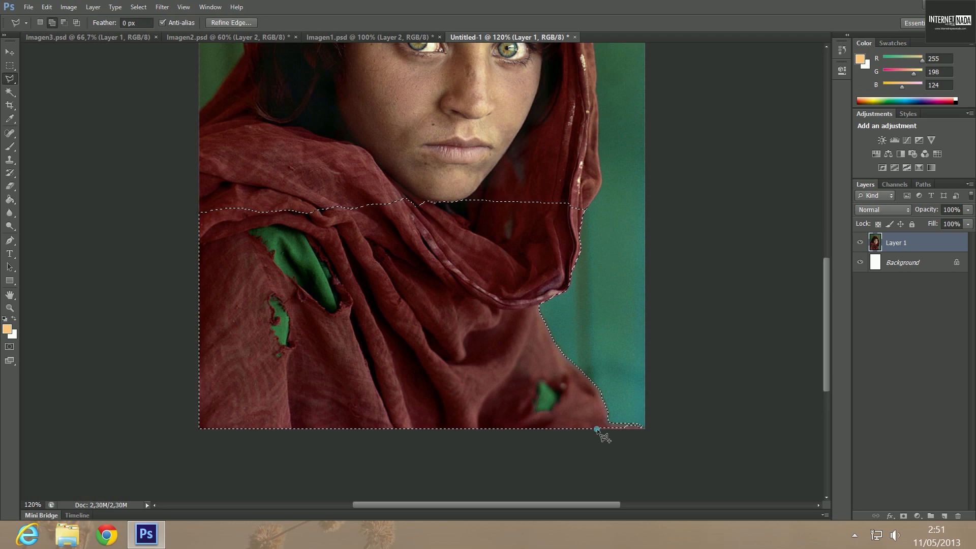
left_click(649, 430)
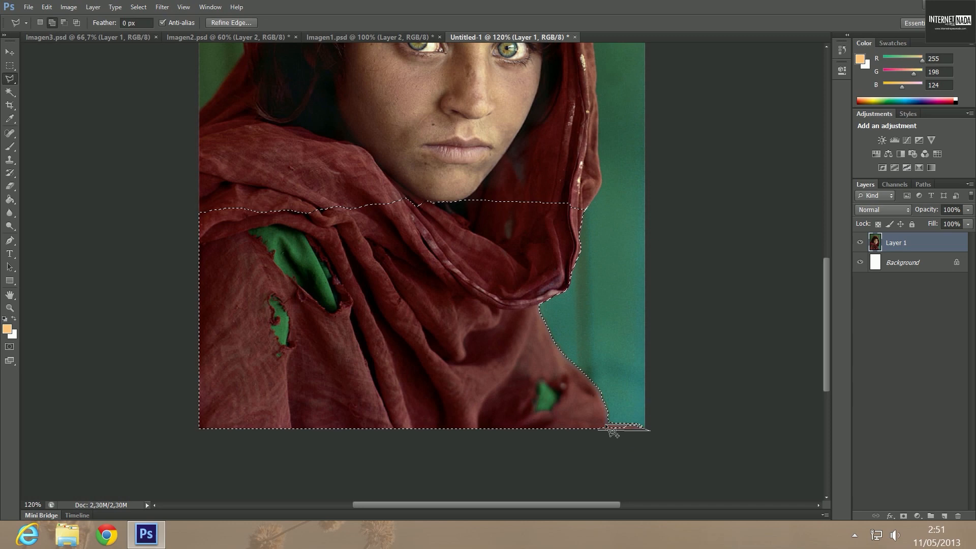
left_click(593, 428)
Add the face and the whole headscarf above the chin to the selection by tracing their outline with the Magnetic Lasso.
scroll(685, 164, "up", 5)
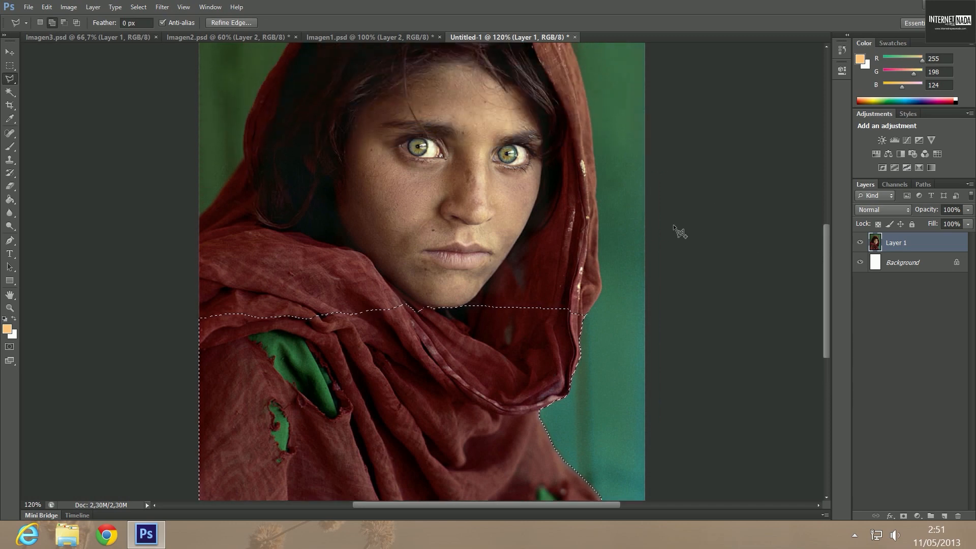
left_click(9, 80)
left_click(37, 97)
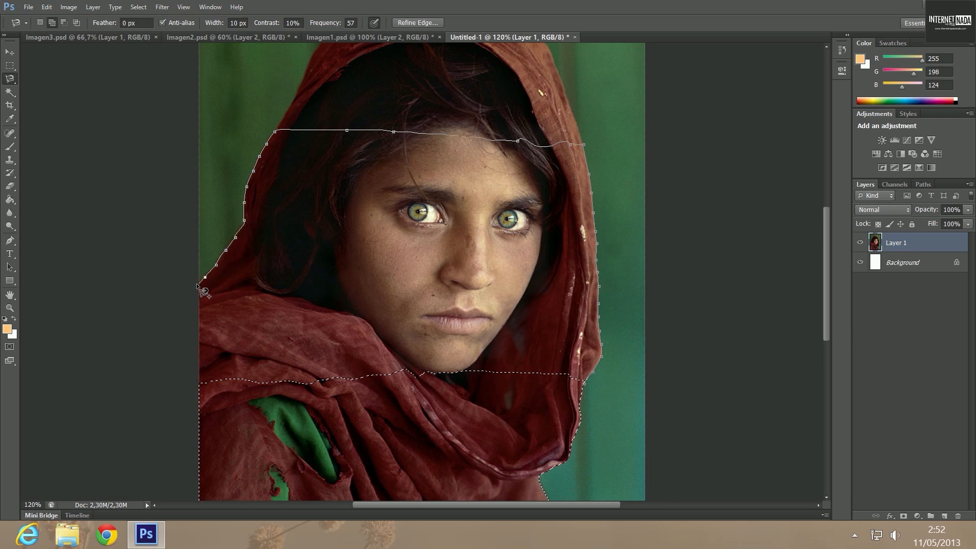
double_click(173, 404)
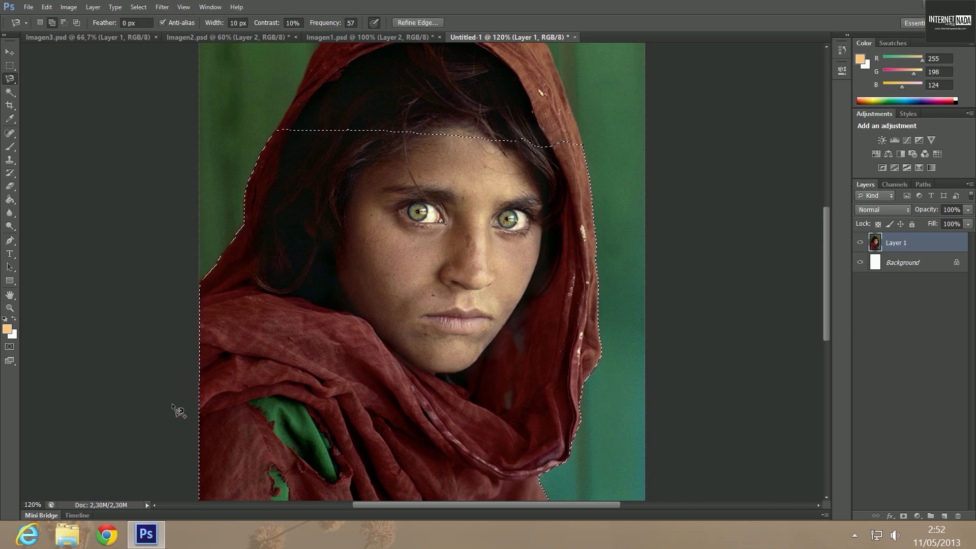
scroll(549, 362, "up", 5)
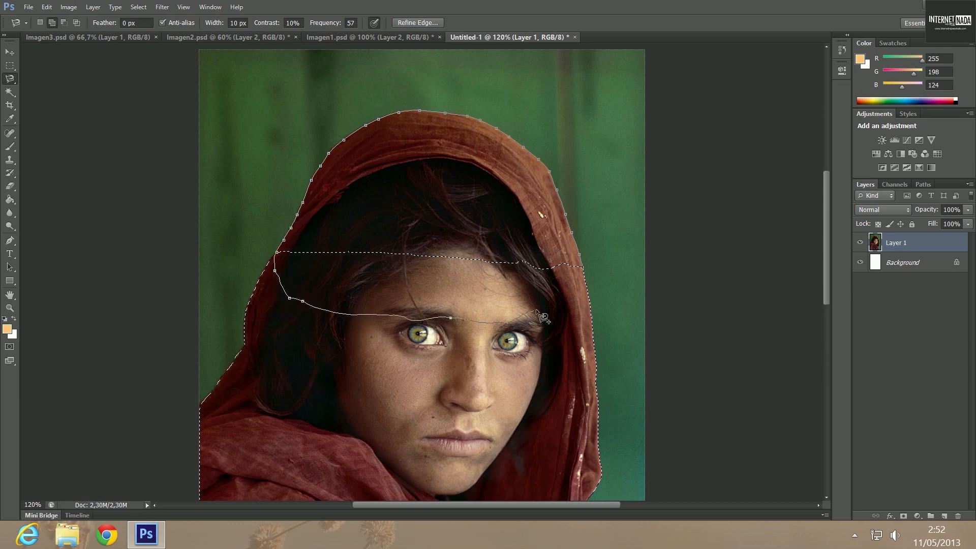
double_click(572, 276)
Add the missed sliver of shawl along the portrait's left edge to the selection with the Rectangular Marquee.
scroll(573, 275, "down", 5)
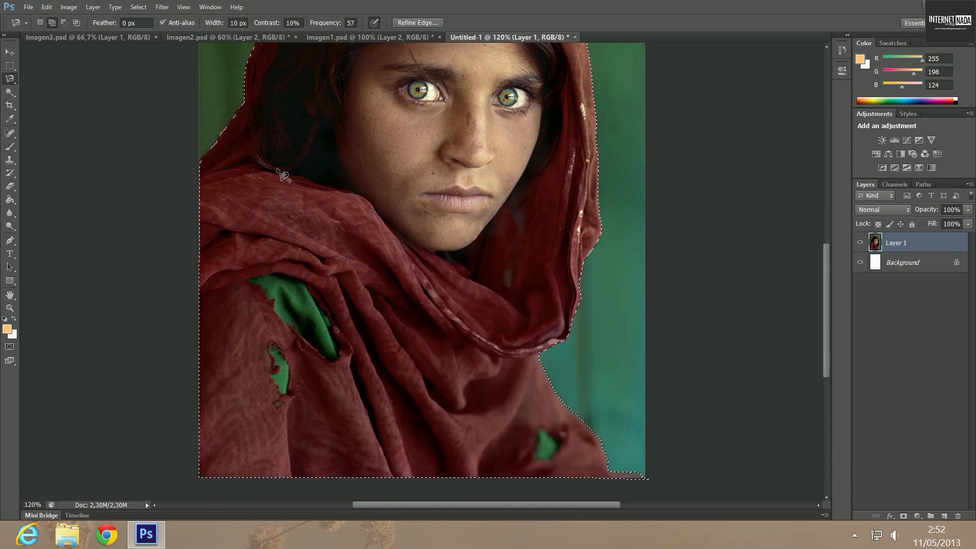
left_click(11, 66)
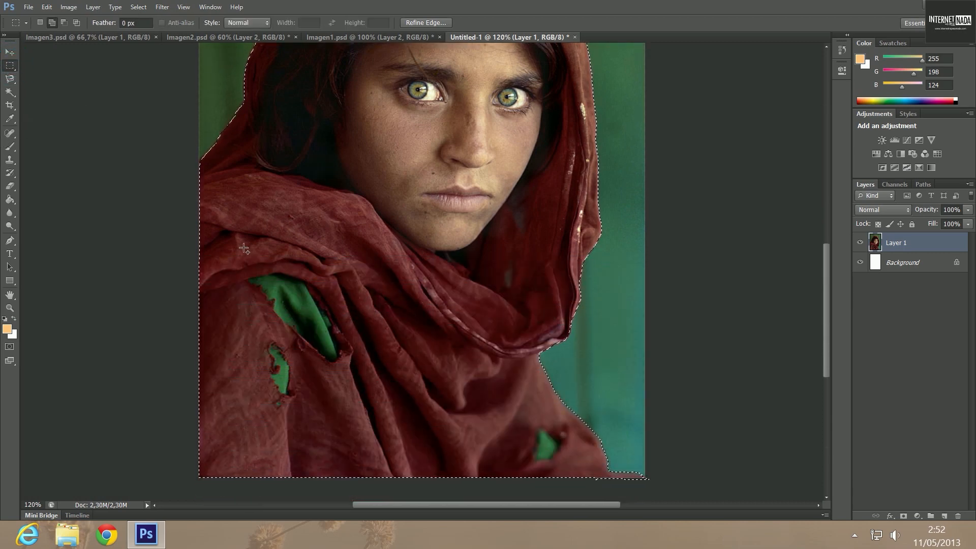
left_click_drag(233, 293, 157, 164)
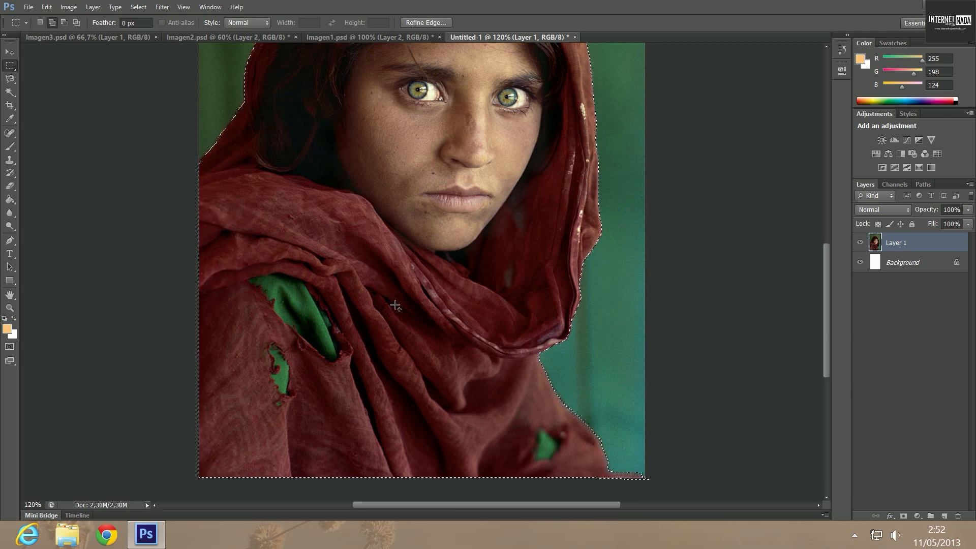
Refine the edge of the figure's selection with Smart Radius enabled and a radius of 2.8 px, viewing the whole image at 80%.
scroll(429, 292, "down", 3)
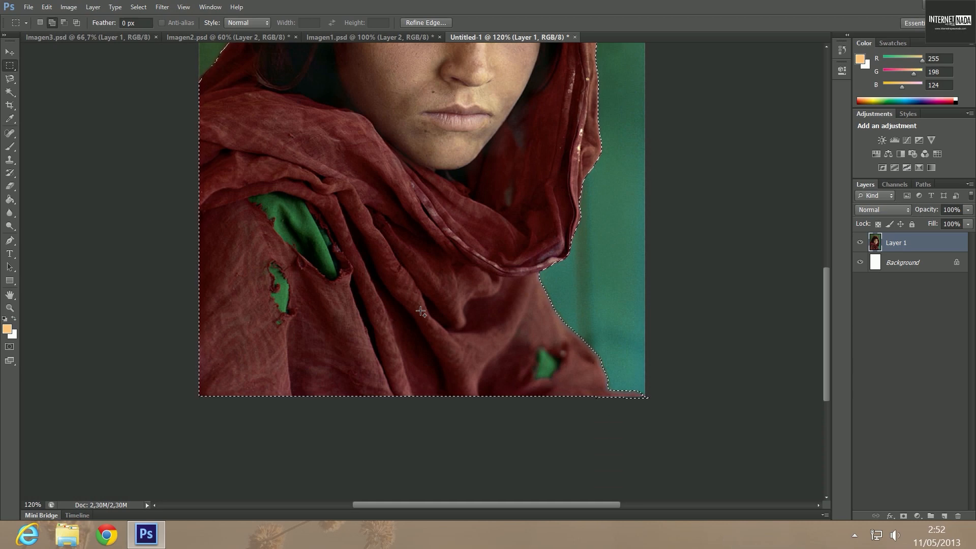
scroll(448, 300, "up", 3)
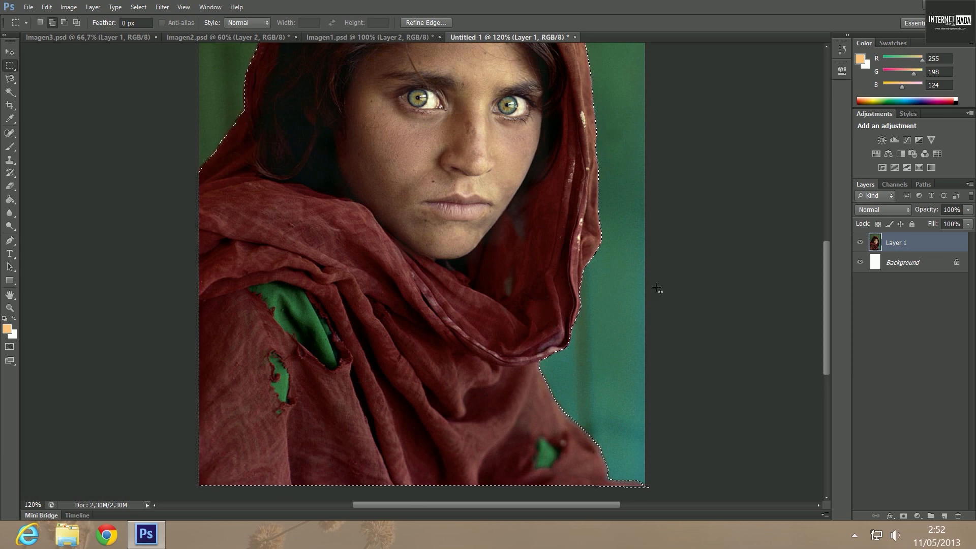
scroll(653, 283, "up", 5)
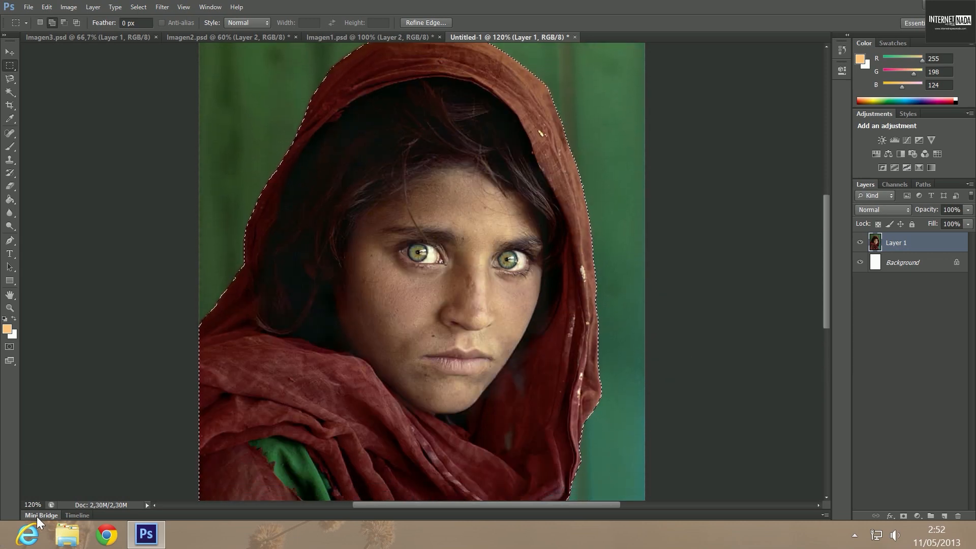
left_click(33, 505)
left_click(32, 505)
type("80")
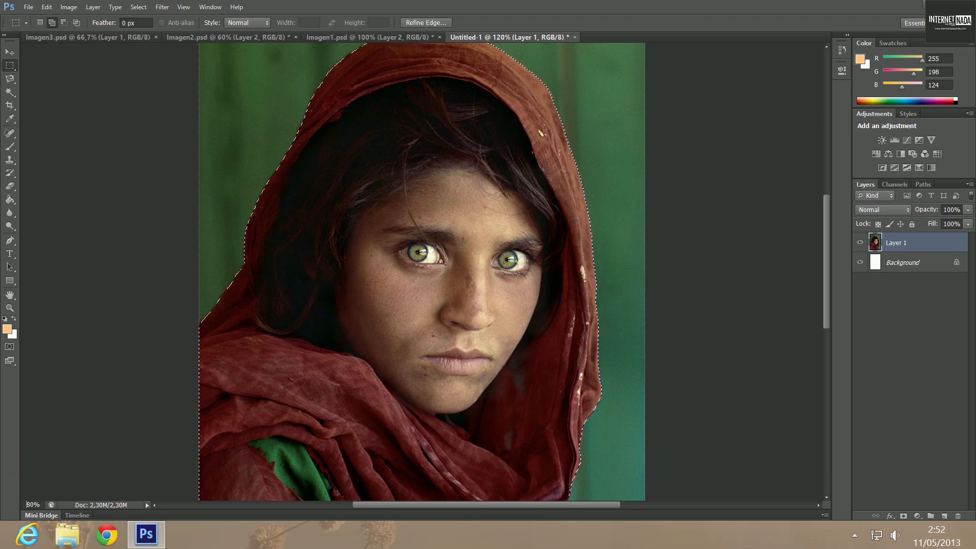
key("Return")
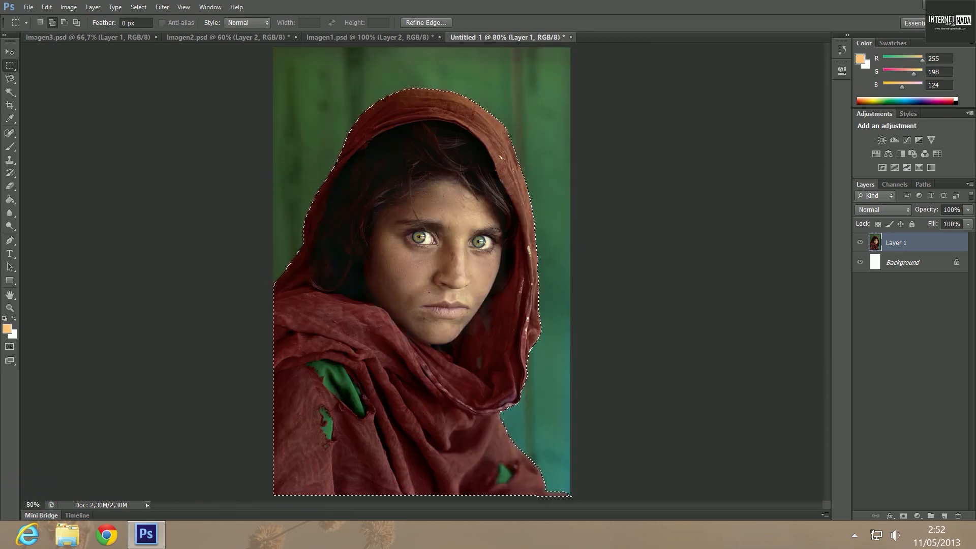
left_click(139, 7)
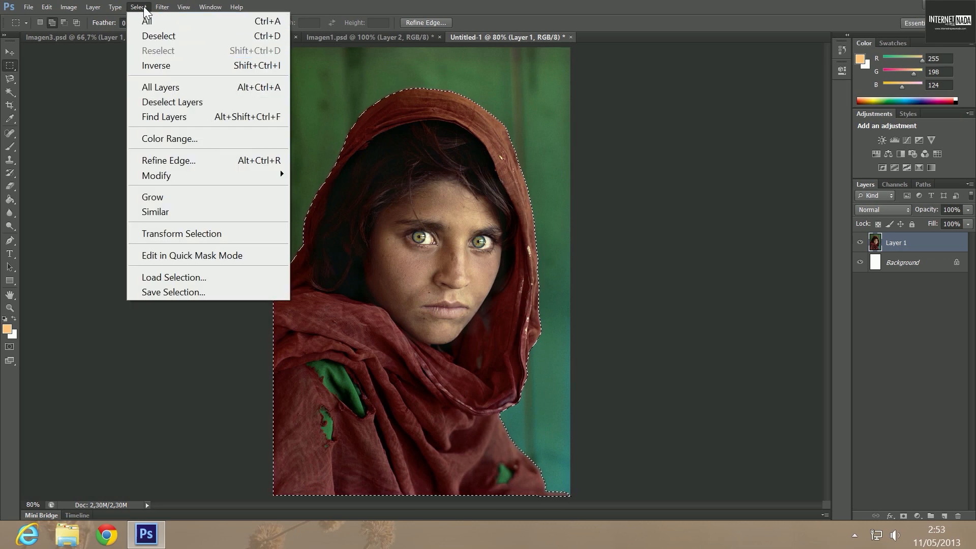
left_click(189, 155)
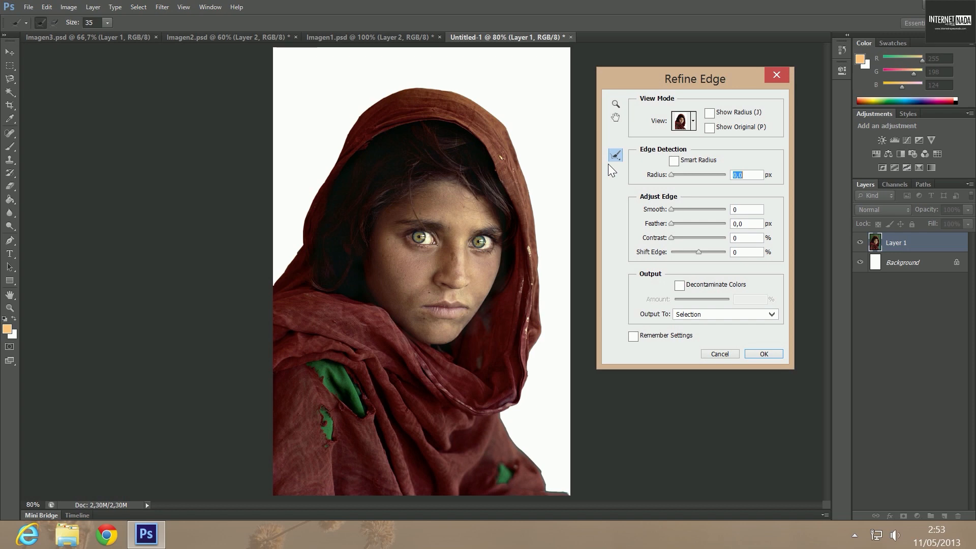
left_click(674, 161)
left_click_drag(676, 175, 679, 174)
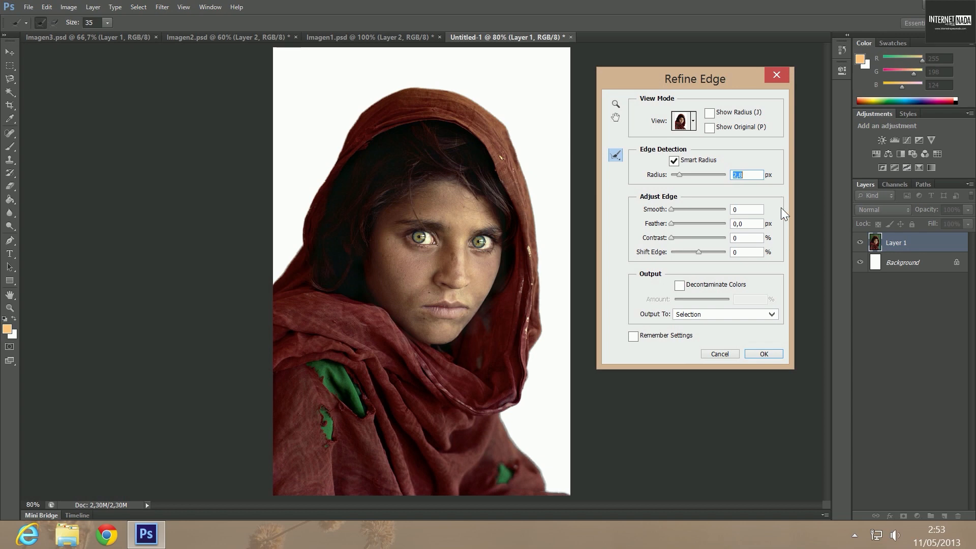
Preview the refinement radius around the figure and check the available view modes.
left_click(710, 113)
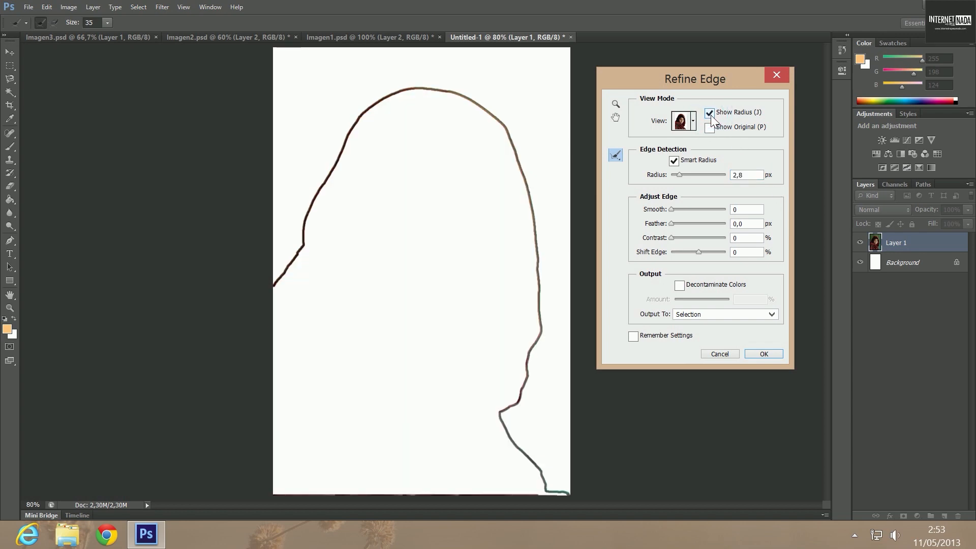
left_click(710, 113)
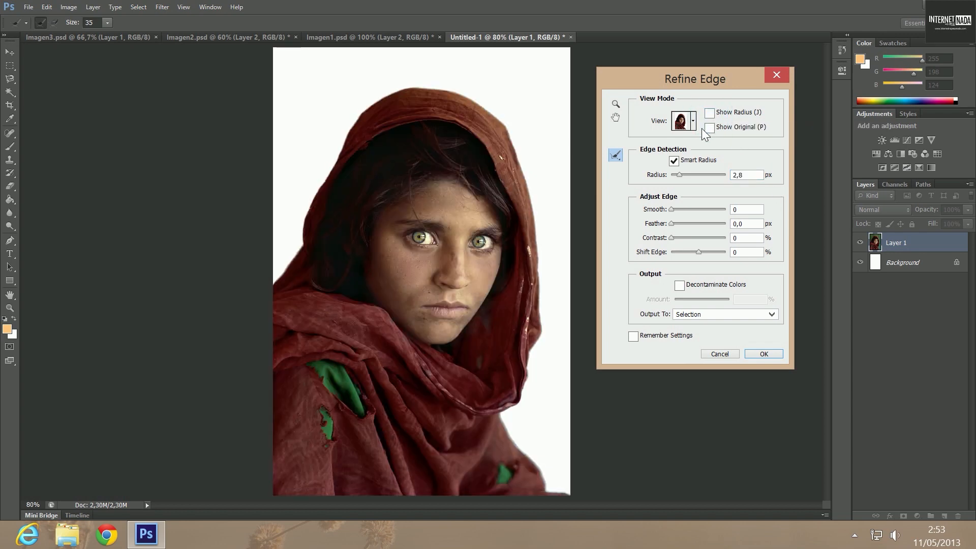
left_click(693, 123)
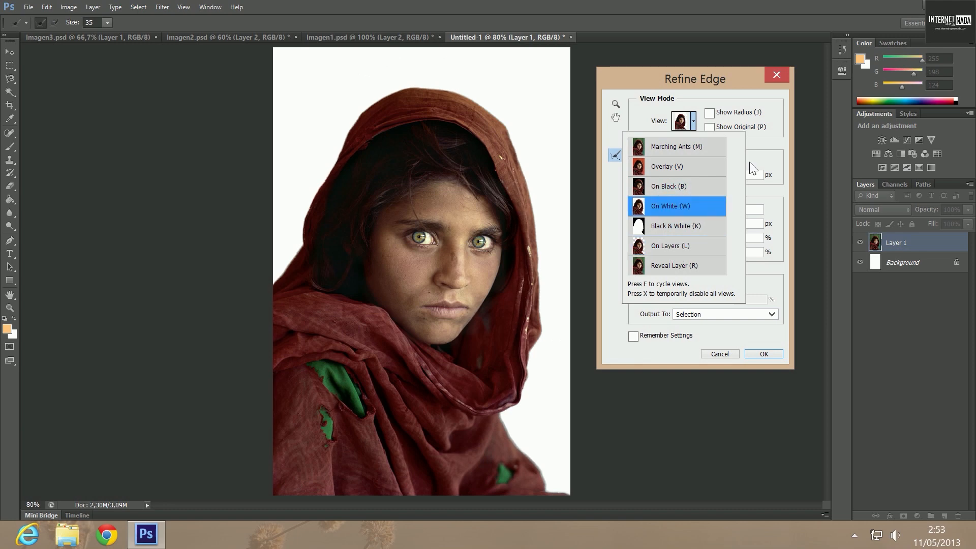
left_click(755, 157)
Fine-tune the Smooth, Feather and Shift Edge values and apply the refinement to the figure's selection.
left_click(672, 208)
left_click_drag(676, 209, 676, 211)
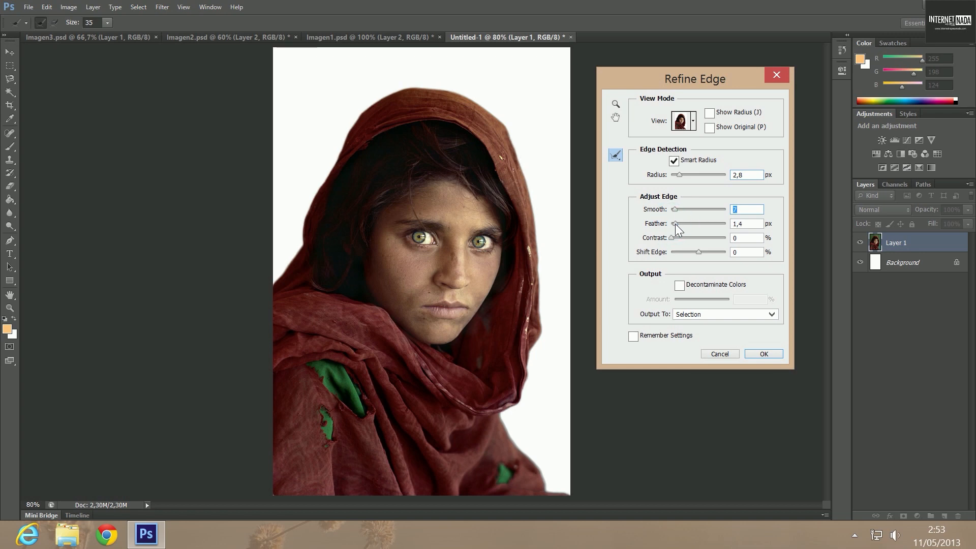
left_click_drag(677, 224, 680, 226)
key("Tab")
left_click(700, 251)
left_click_drag(698, 252, 697, 251)
left_click_drag(696, 251, 698, 251)
left_click_drag(674, 208, 673, 209)
left_click_drag(677, 225, 675, 223)
key("Tab")
left_click(758, 351)
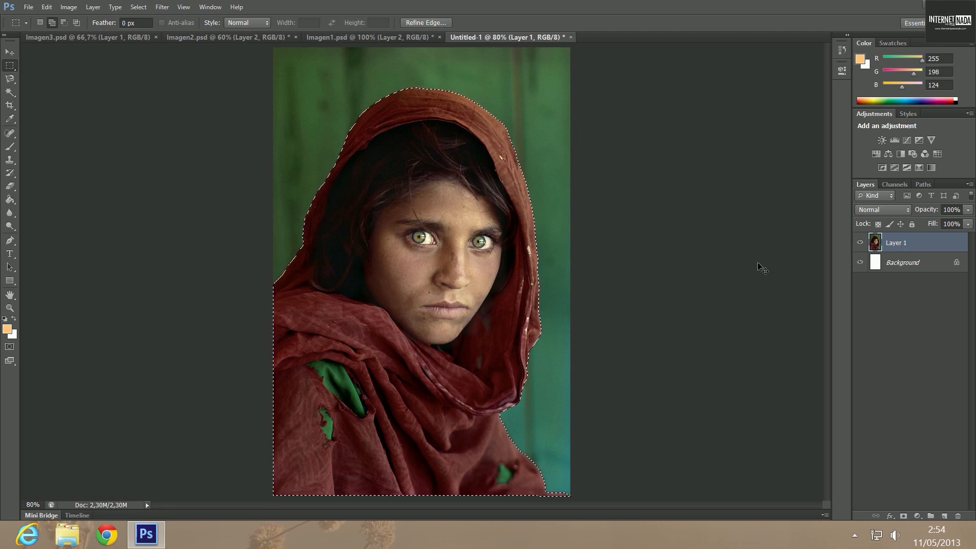
Invert the selection and delete the green backdrop around the figure, leaving nothing selected.
left_click(138, 7)
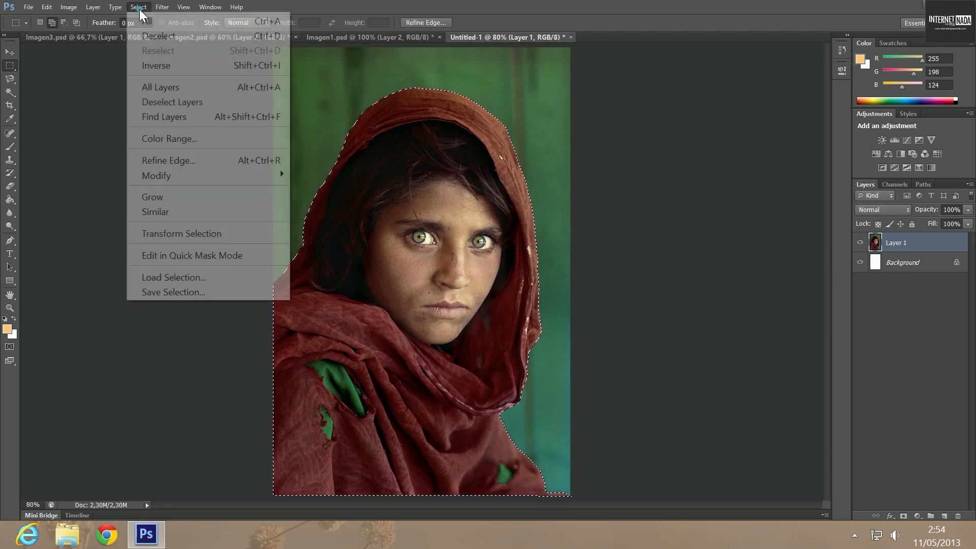
left_click(164, 65)
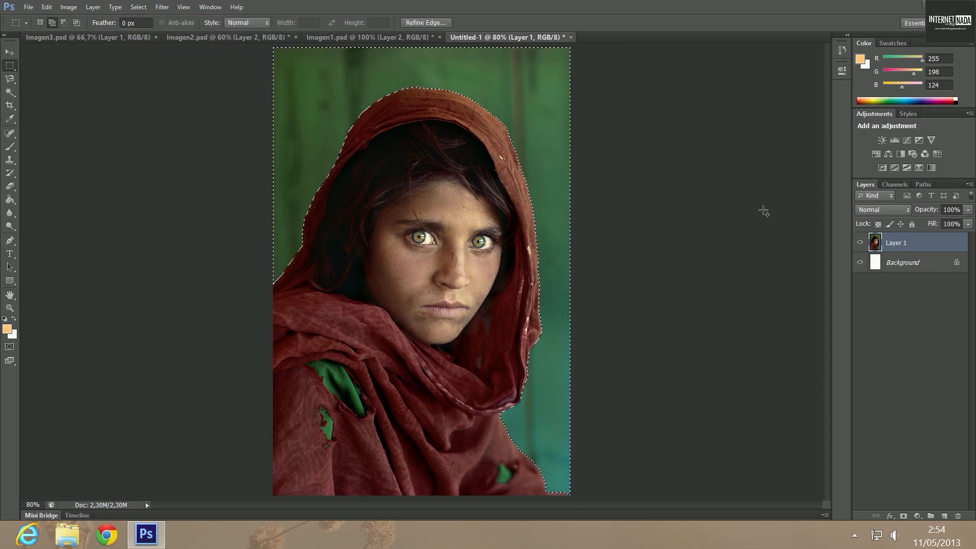
key("Delete")
key("ctrl+d")
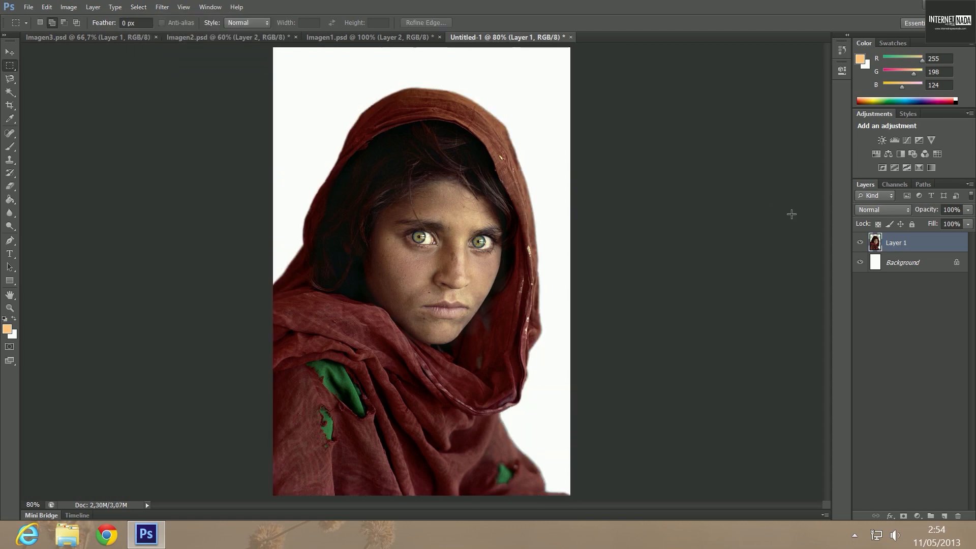
Fill the Background layer with the peach foreground color using the Paint Bucket.
left_click(882, 263)
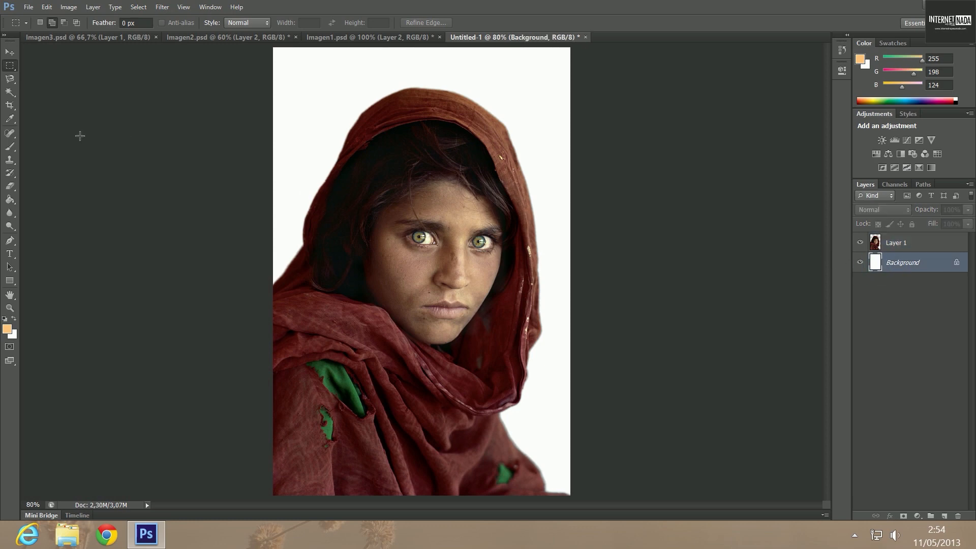
left_click(10, 199)
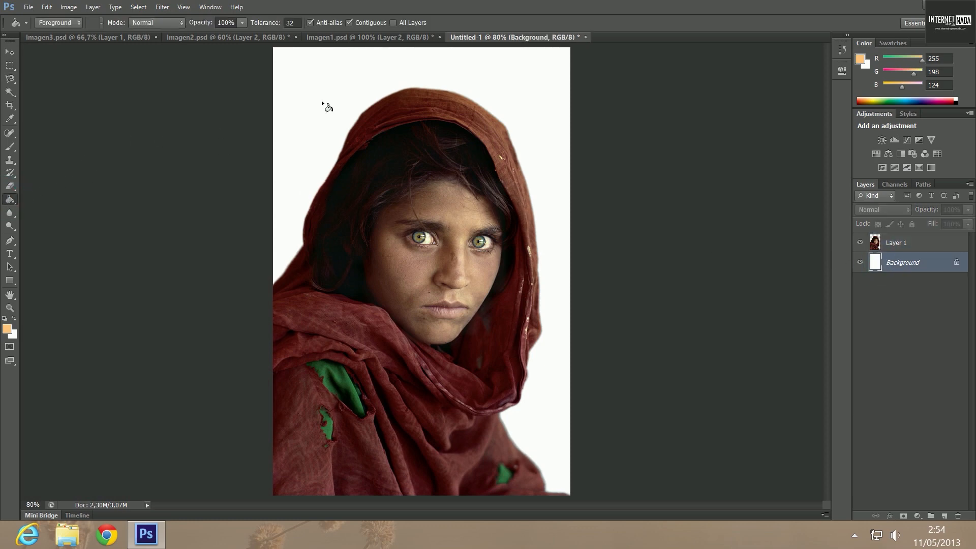
left_click(488, 73)
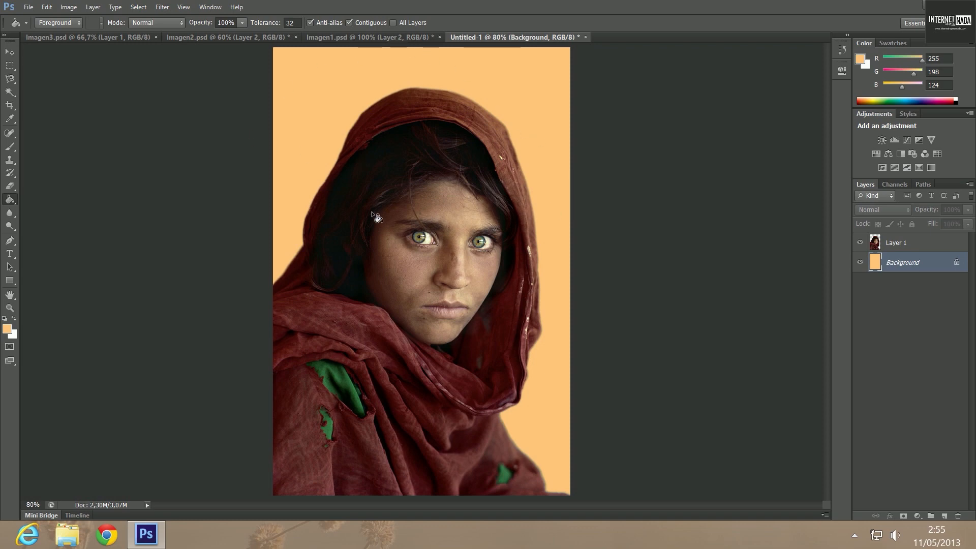
Blur the headscarf's upper-left edge on Layer 1 using the Blur tool with a 33 px brush.
left_click(9, 213)
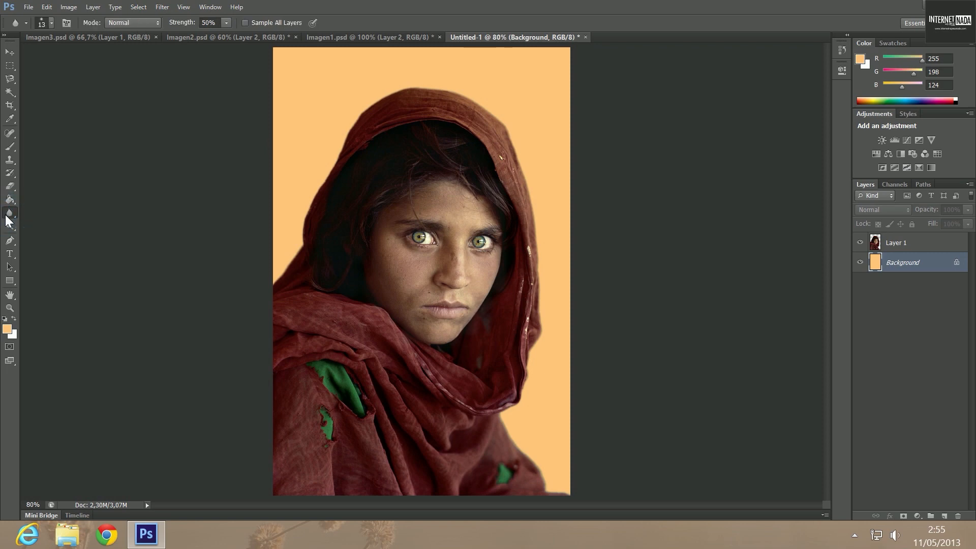
right_click(9, 216)
left_click(44, 211)
left_click(52, 23)
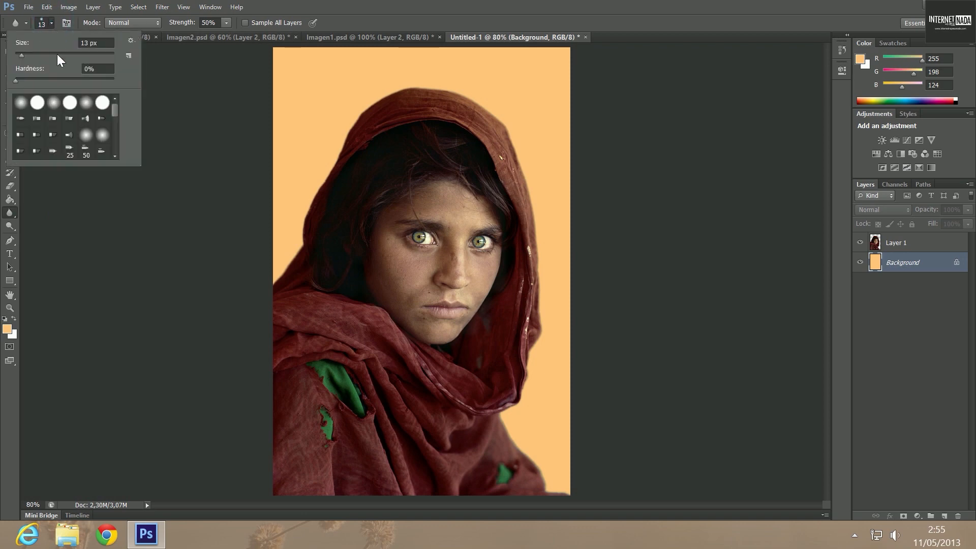
left_click_drag(25, 54, 31, 57)
left_click(918, 250)
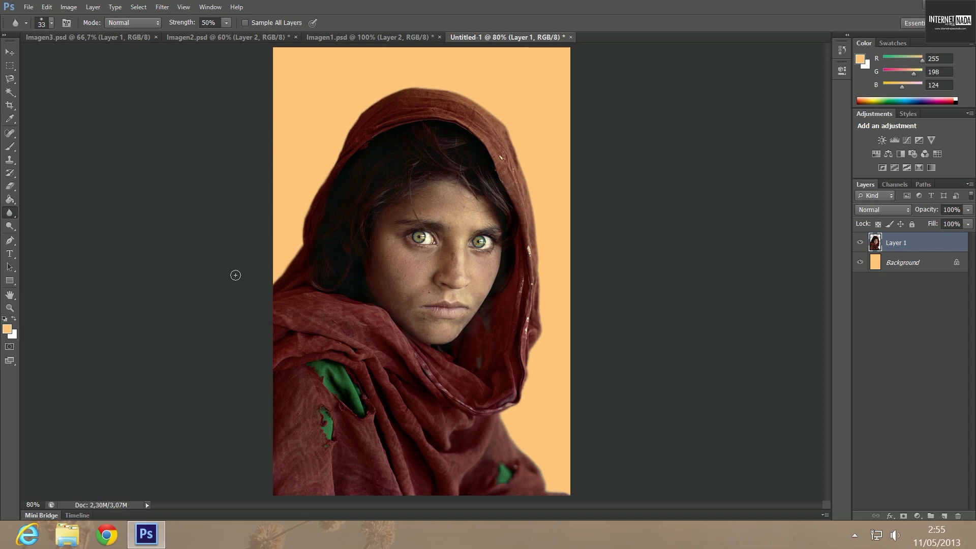
left_click_drag(340, 130, 371, 99)
Raise the blur strength to 100% and soften the headscarf's top and right edges.
left_click(226, 23)
left_click_drag(243, 33, 254, 33)
left_click(389, 2)
mouse_move(410, 89)
left_mouse_down()
mouse_move(399, 103)
mouse_move(397, 92)
left_mouse_up()
mouse_move(395, 90)
left_mouse_down()
mouse_move(496, 109)
mouse_move(500, 116)
mouse_move(486, 112)
mouse_move(503, 128)
mouse_move(462, 83)
mouse_move(443, 91)
mouse_move(511, 142)
left_mouse_up()
left_click_drag(536, 234, 542, 326)
Copy the green mug from Layer 1 of Imagen1.psd into the portrait document and place it in the image's upper-right corner.
left_click(348, 35)
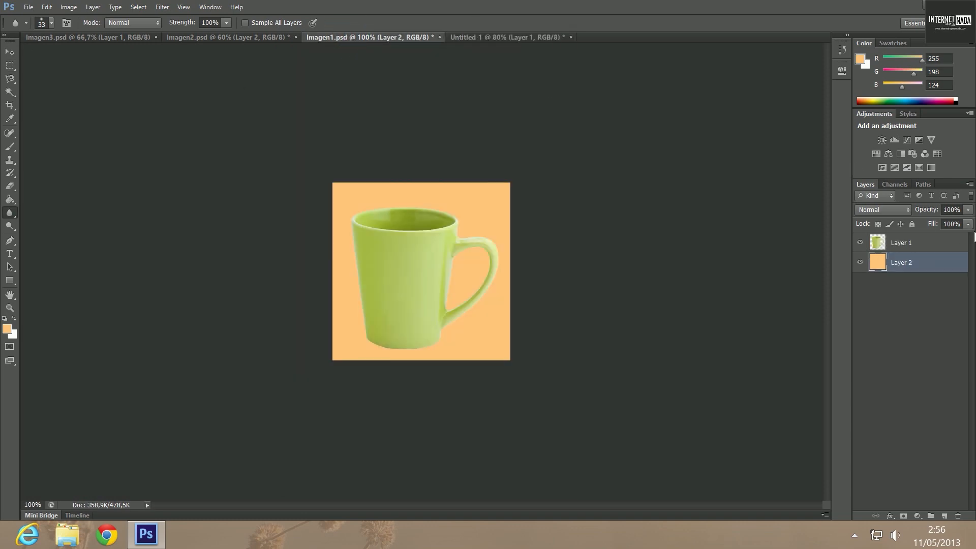
left_click(908, 248)
left_click(9, 66)
left_click_drag(238, 144, 679, 485)
left_click_drag(519, 137, 503, 82)
left_click(10, 52)
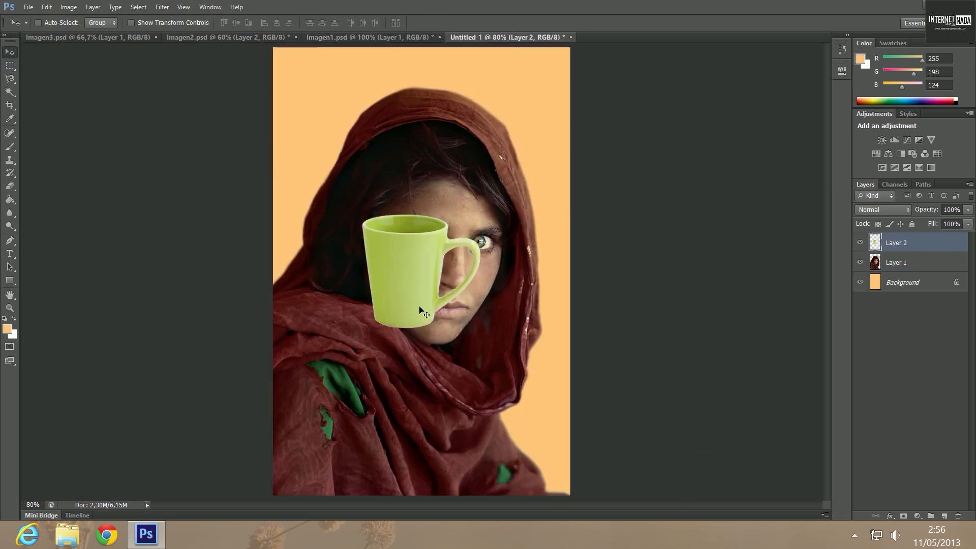
left_click_drag(412, 280, 500, 119)
Switch to Imagen2.psd and select the full canvas on the masked Layer 1 copy.
left_click(230, 39)
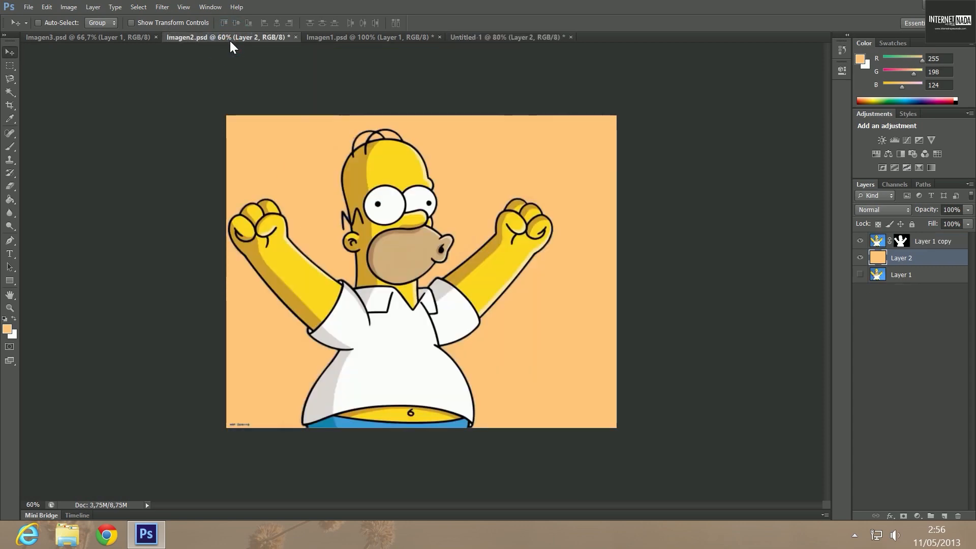
left_click(880, 242)
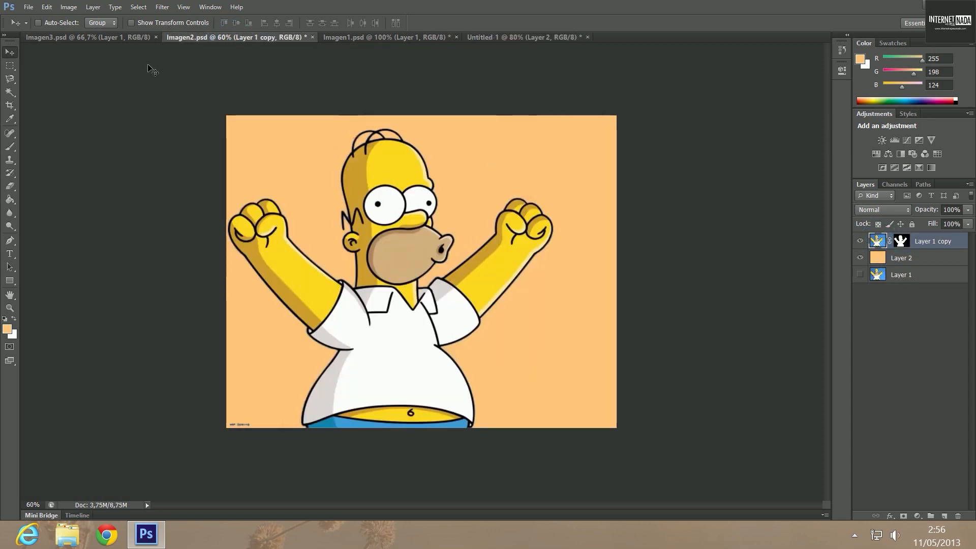
left_click(15, 65)
key("ctrl+a")
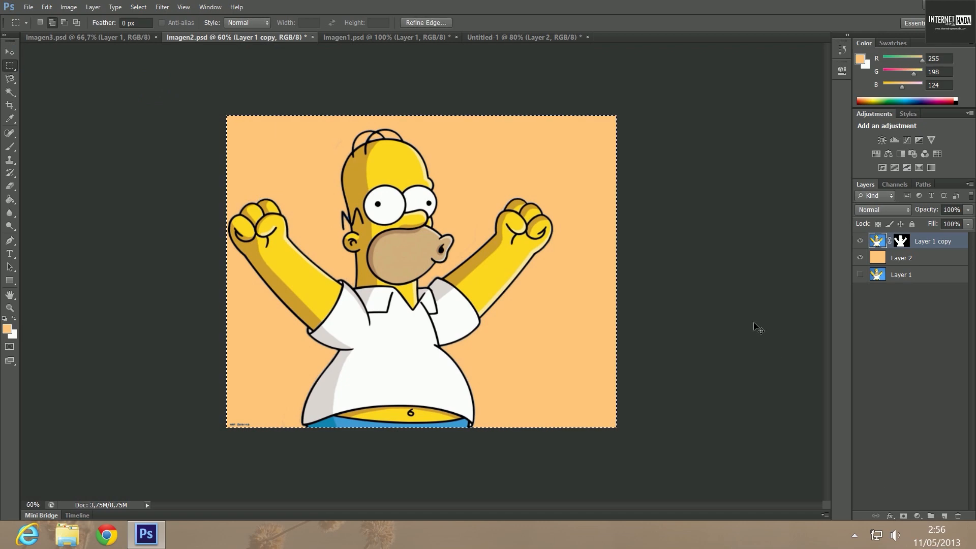
Try to copy the masked cartoon layer into the portrait document.
key("ctrl+c")
left_click(525, 38)
key("ctrl+v")
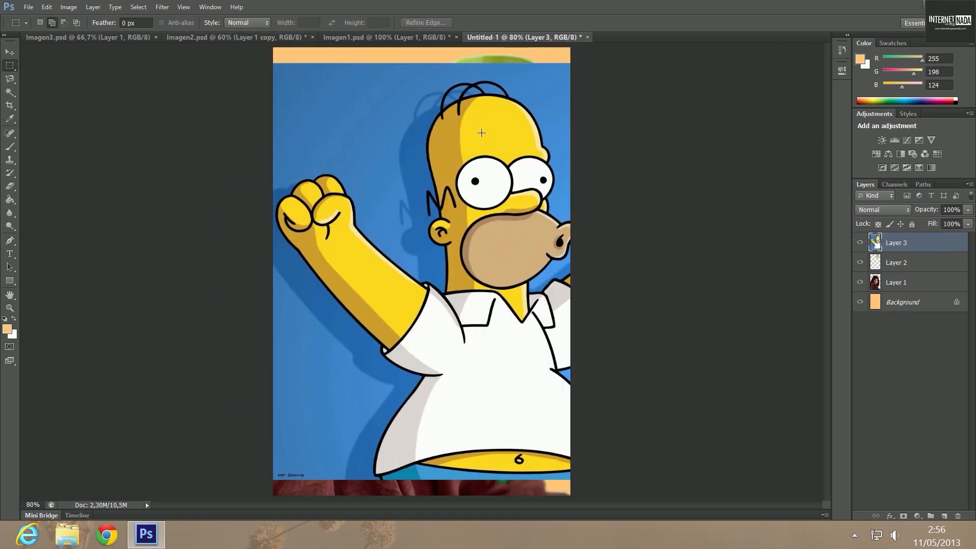
key("ctrl+z")
Convert Layer 1 copy in Imagen2.psd to a Smart Object and rasterize it so the mask is merged into its pixels.
left_click(236, 37)
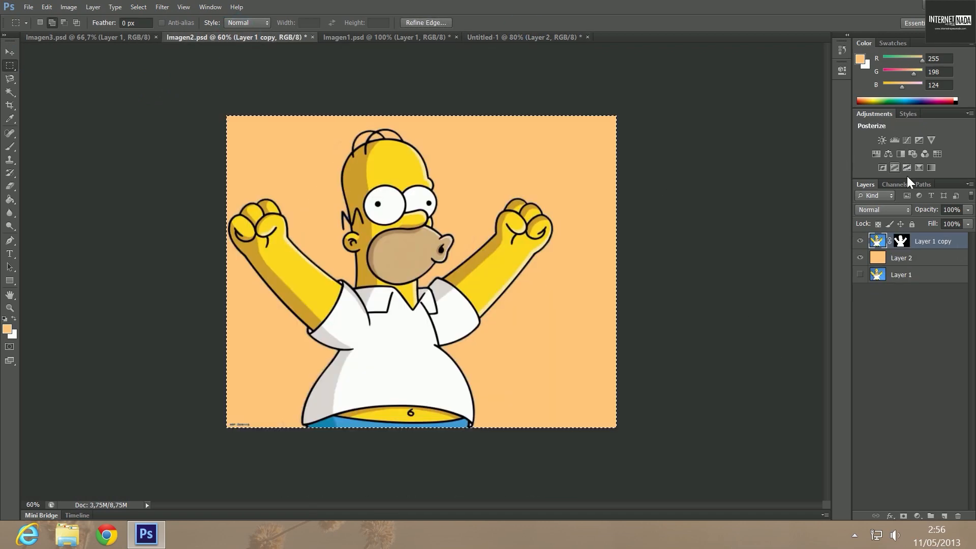
right_click(912, 241)
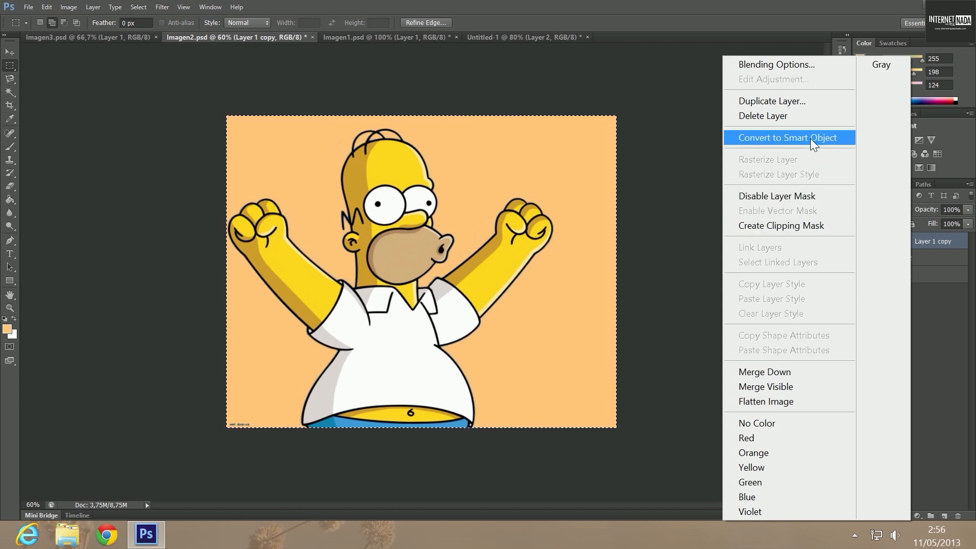
left_click(810, 139)
right_click(920, 243)
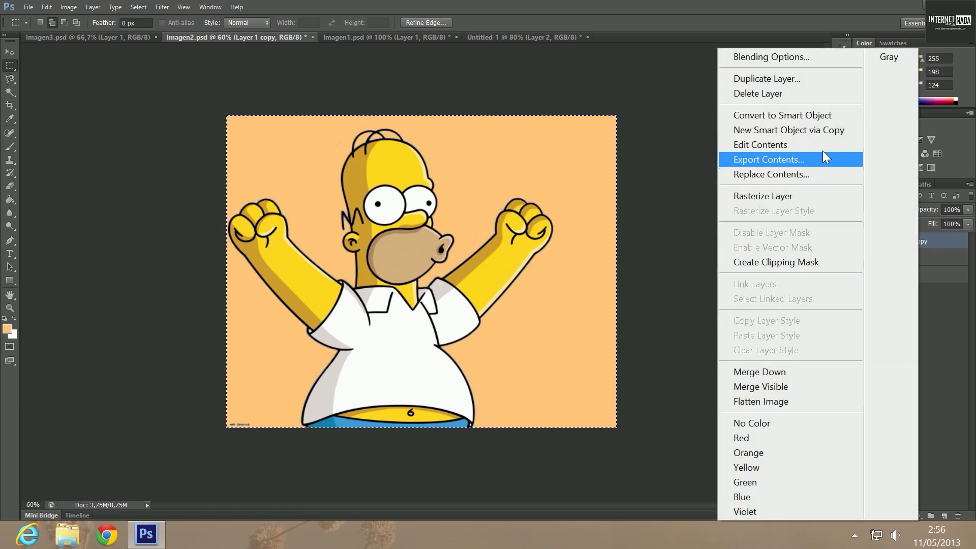
left_click(792, 189)
Paste the cut-out cartoon figure into the portrait document and move it toward the image's upper left.
left_click_drag(372, 54, 413, 103)
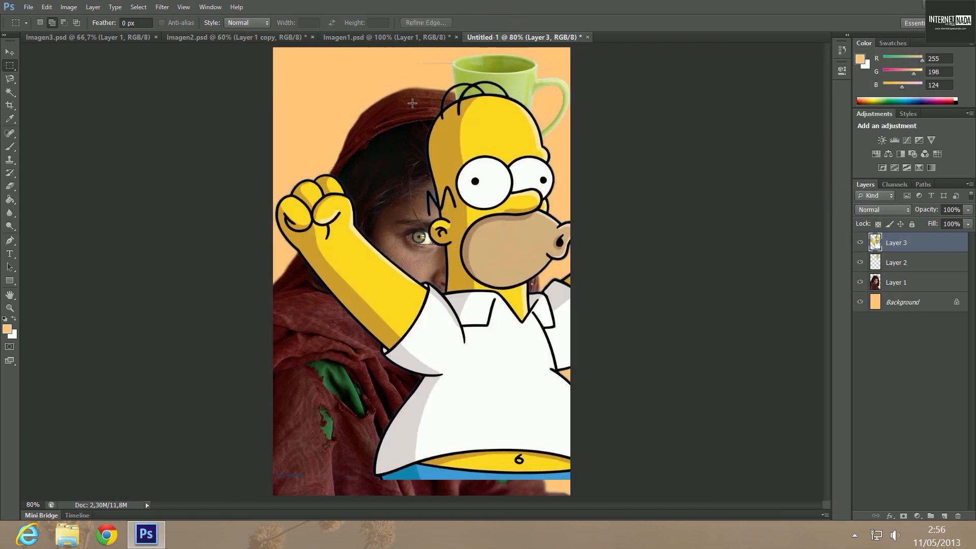
left_click(9, 52)
left_click_drag(488, 216, 391, 193)
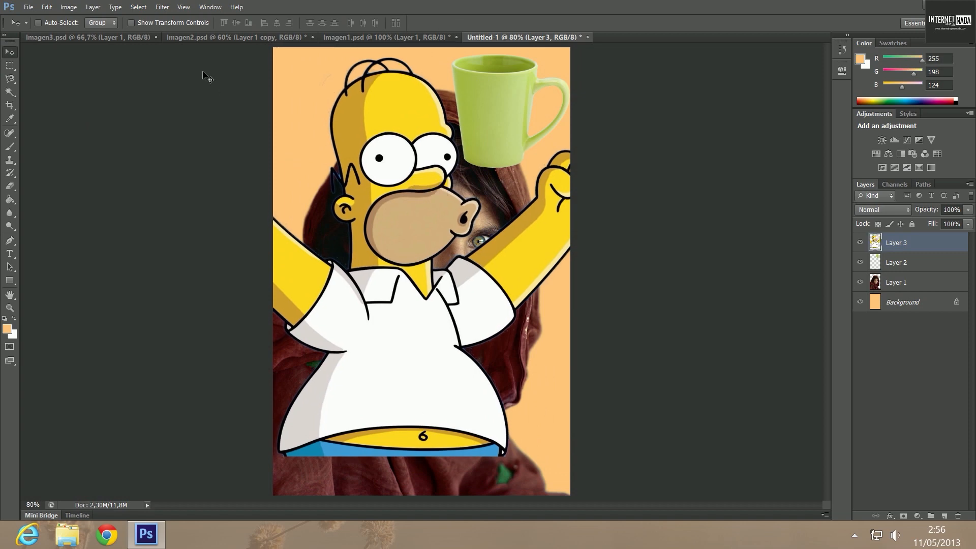
left_click_drag(460, 325, 420, 313)
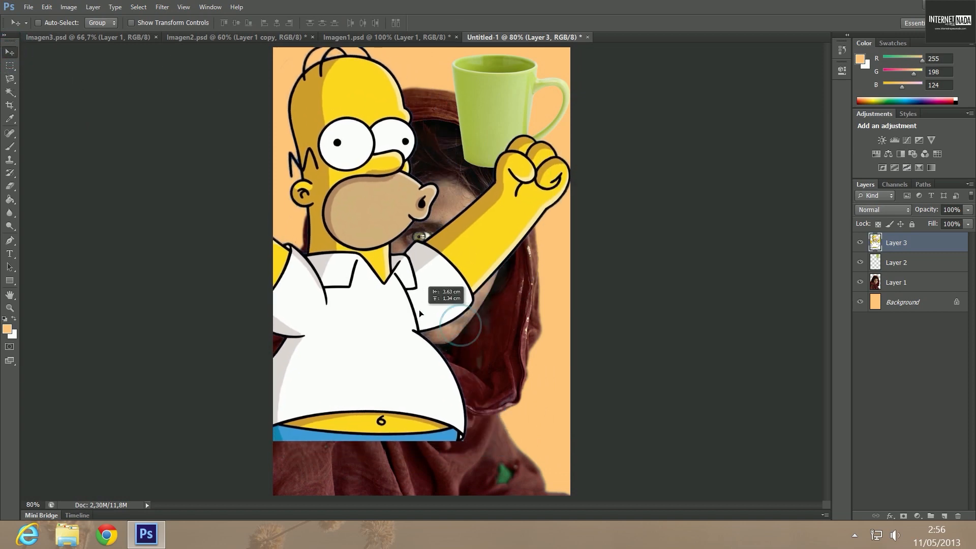
Scale the cartoon figure proportionally to 53.91% and place it in the portrait's bottom-left corner.
left_click(138, 23)
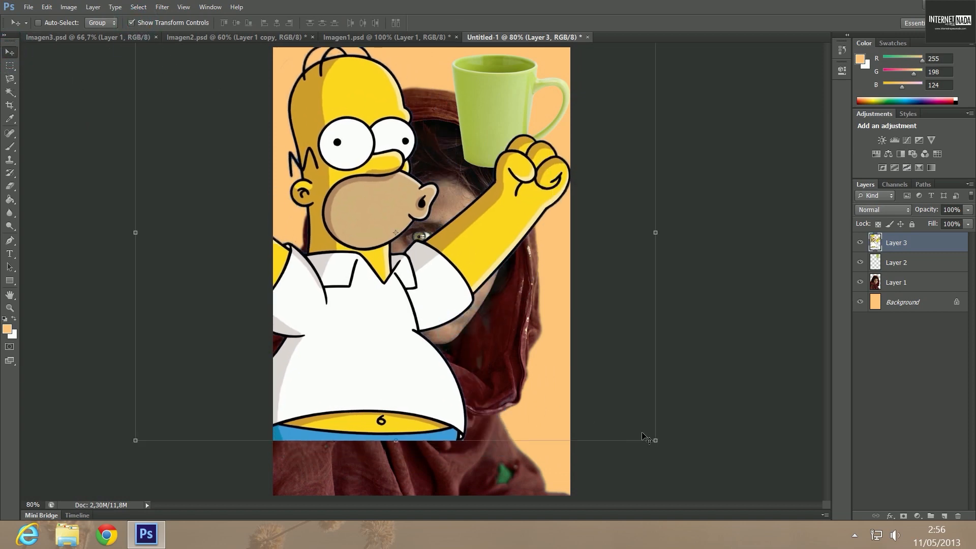
left_click_drag(654, 440, 415, 238)
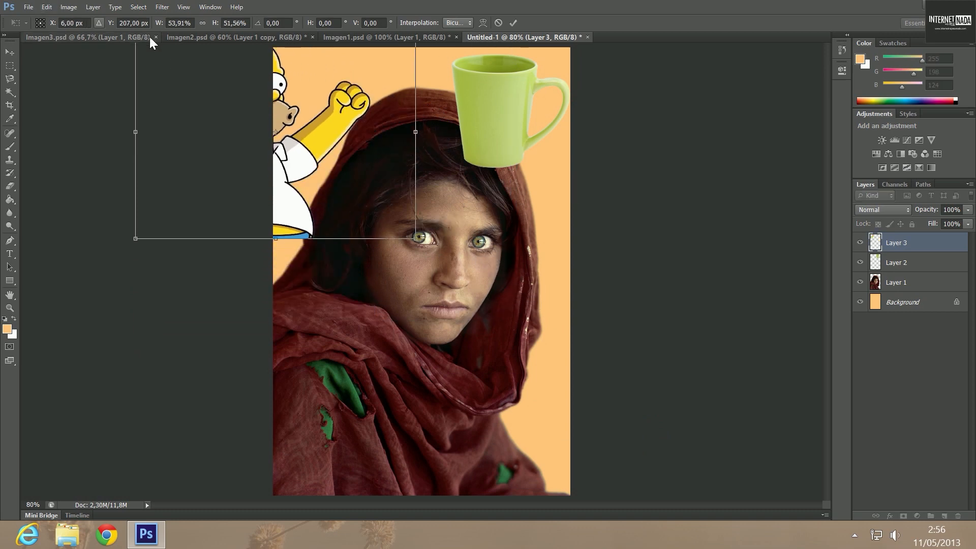
left_click(202, 23)
left_click_drag(285, 120, 360, 395)
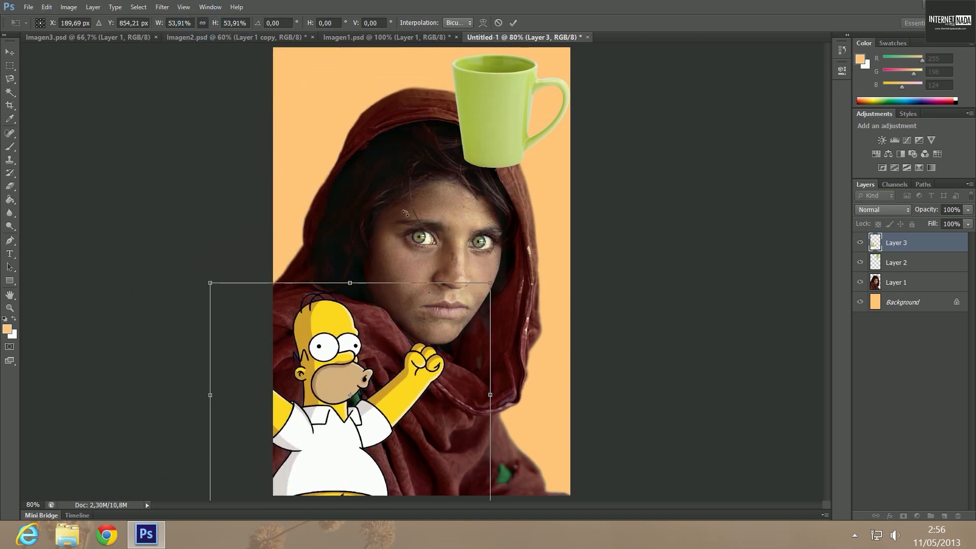
left_click(899, 259)
left_click(513, 23)
Move the green mug on Layer 2 to the portrait's bottom right, beside the cartoon figure.
left_click(898, 263)
left_click_drag(500, 110, 481, 437)
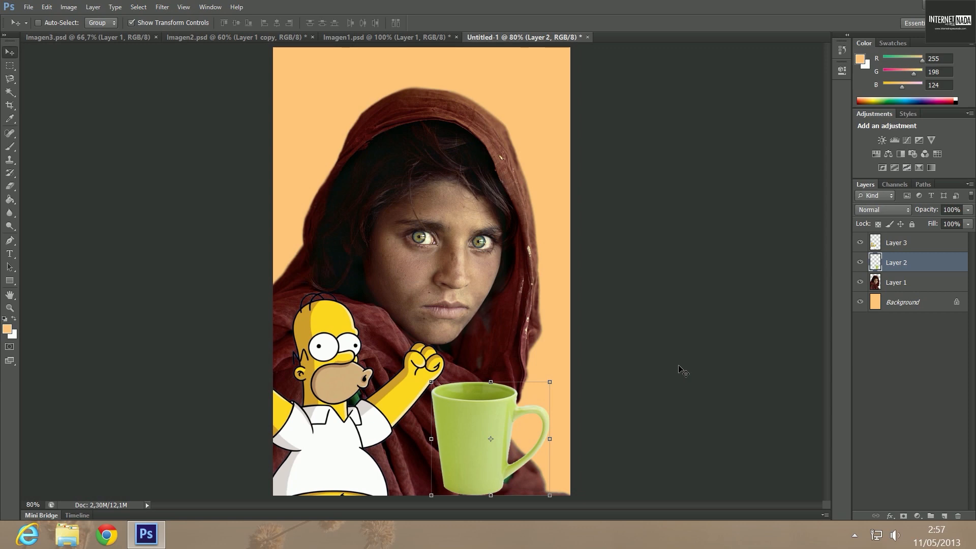
left_click(854, 535)
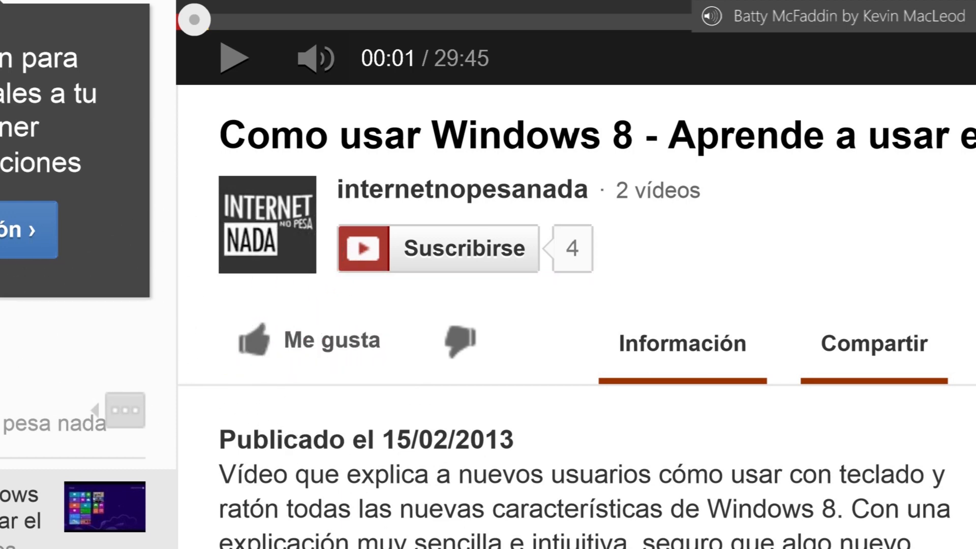
left_click(874, 343)
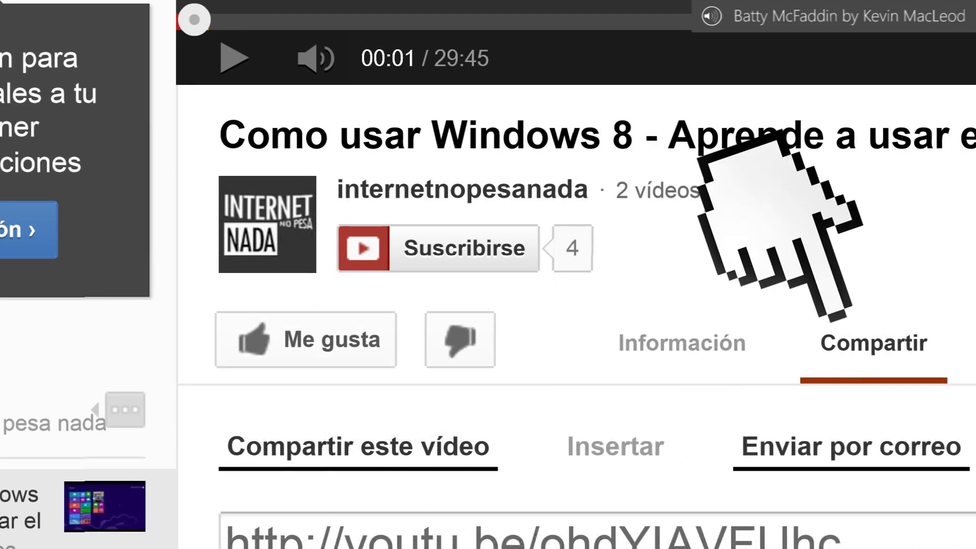